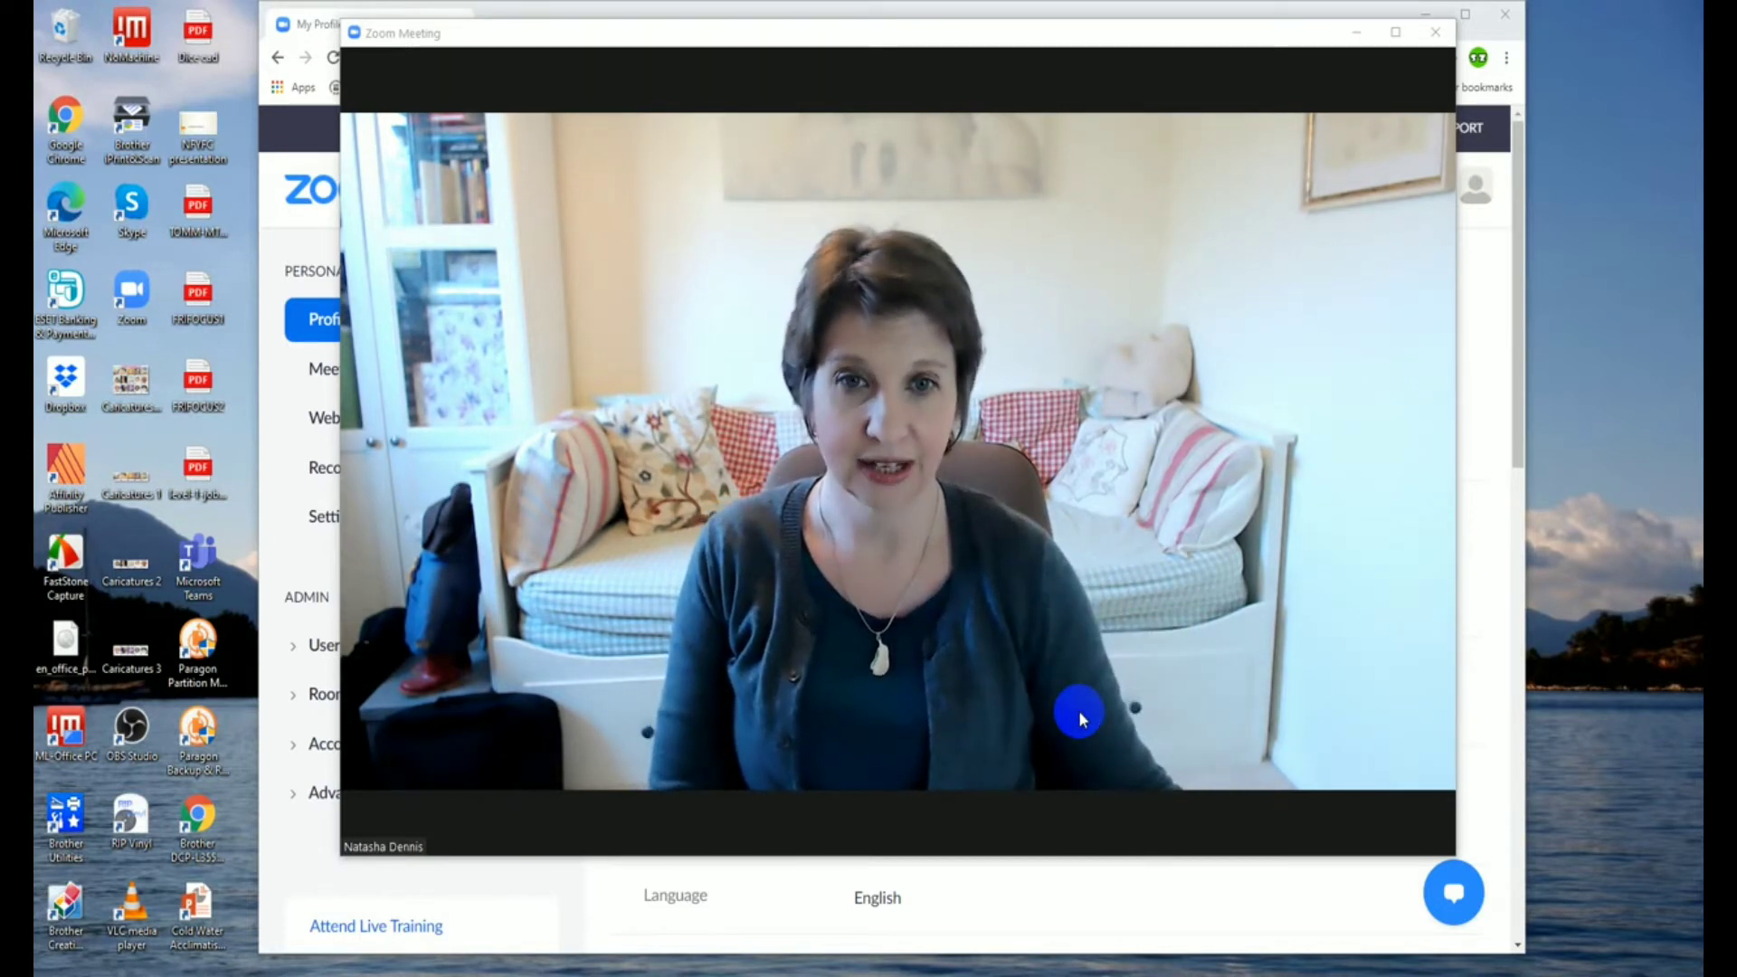
Step: Switch from the meeting to the Zoom web portal in the browser and open the account's Settings page
{"action": "mouse_move", "coordinate": [1070, 709]}
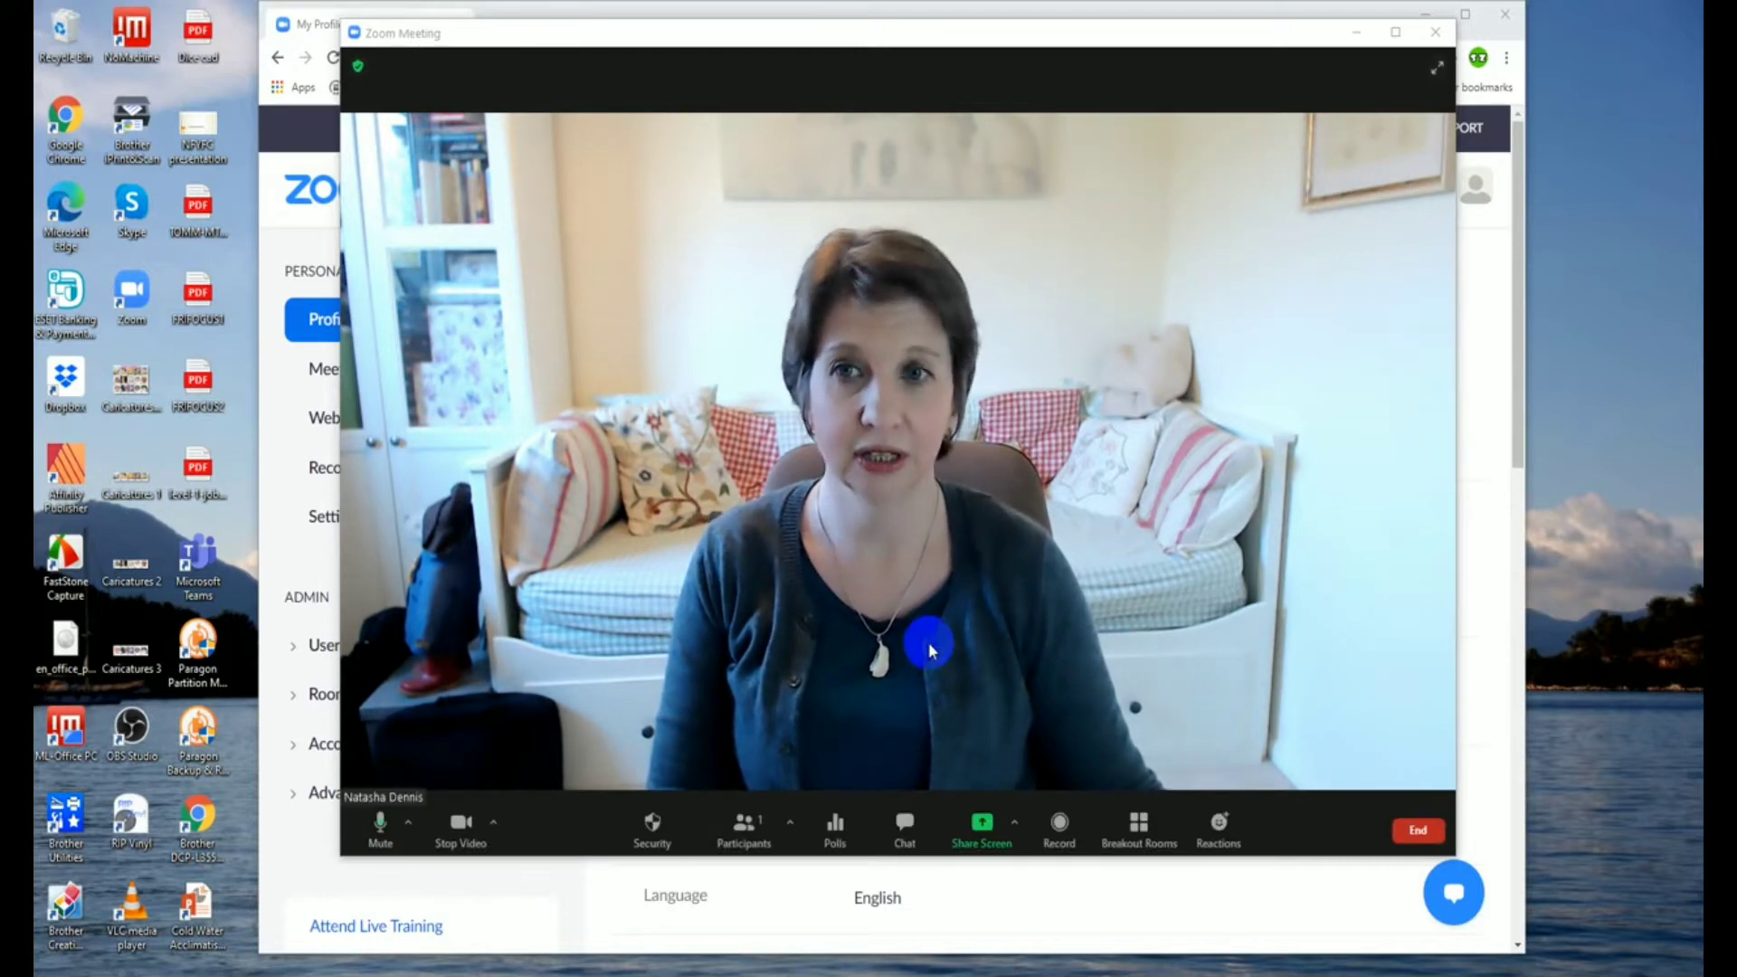
{"action": "left_click", "coordinate": [303, 878]}
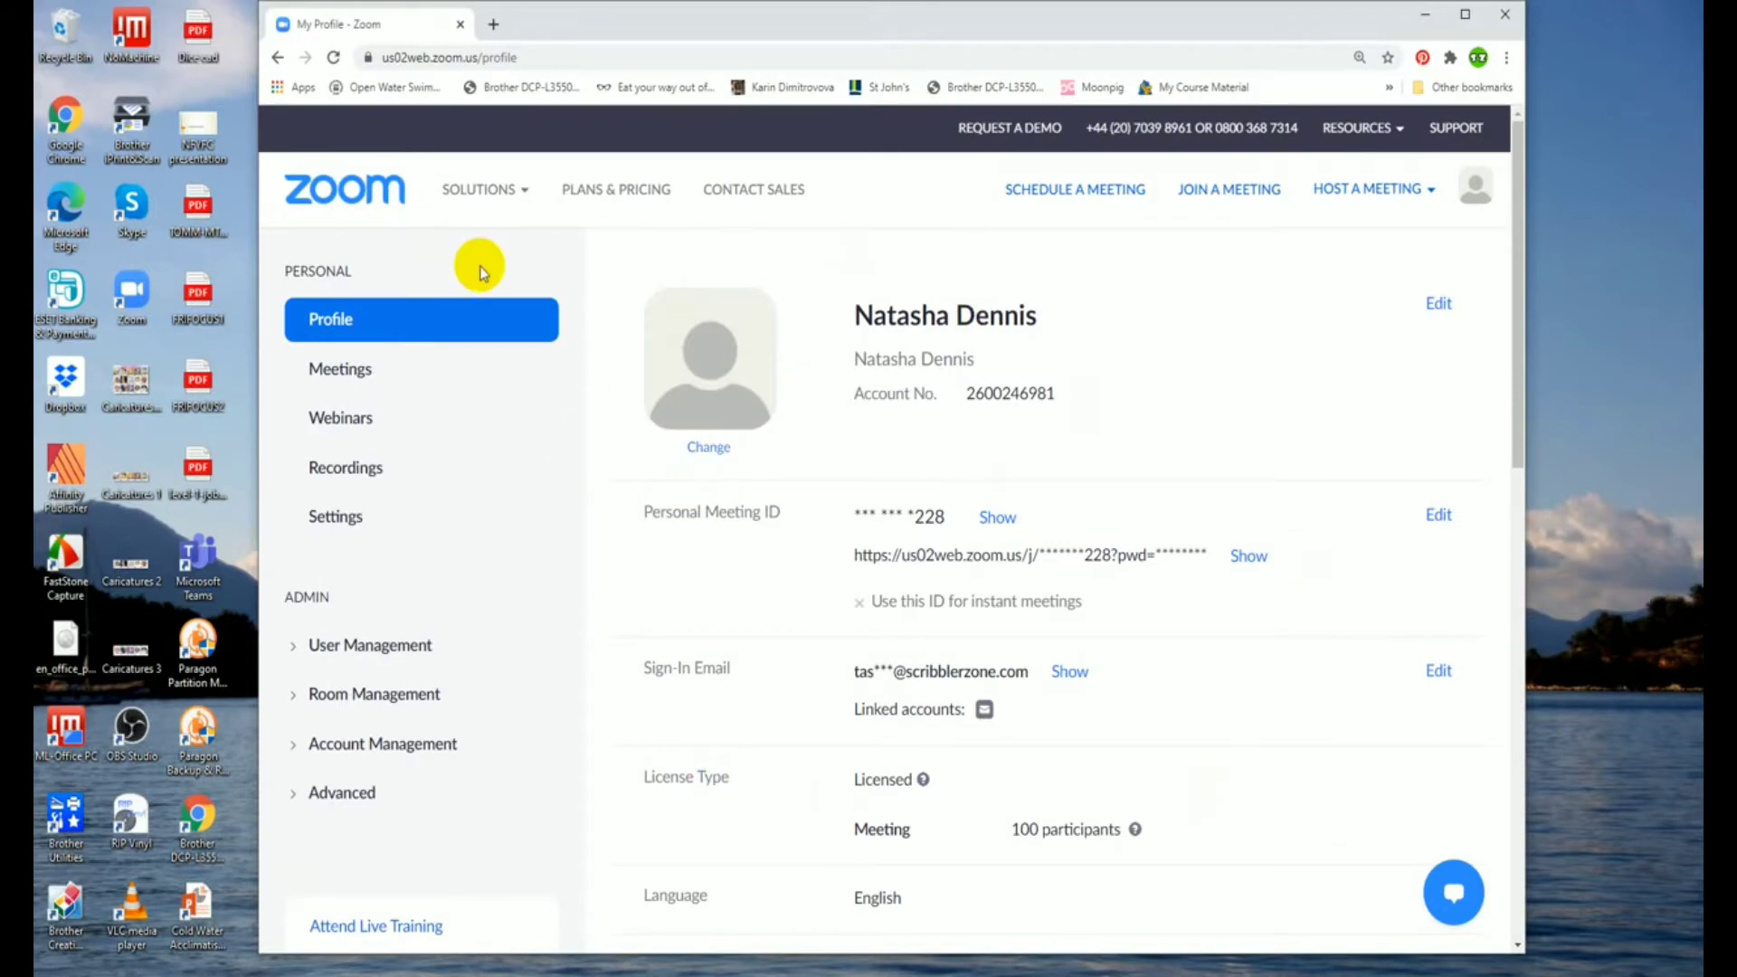
{"action": "left_click", "coordinate": [342, 523]}
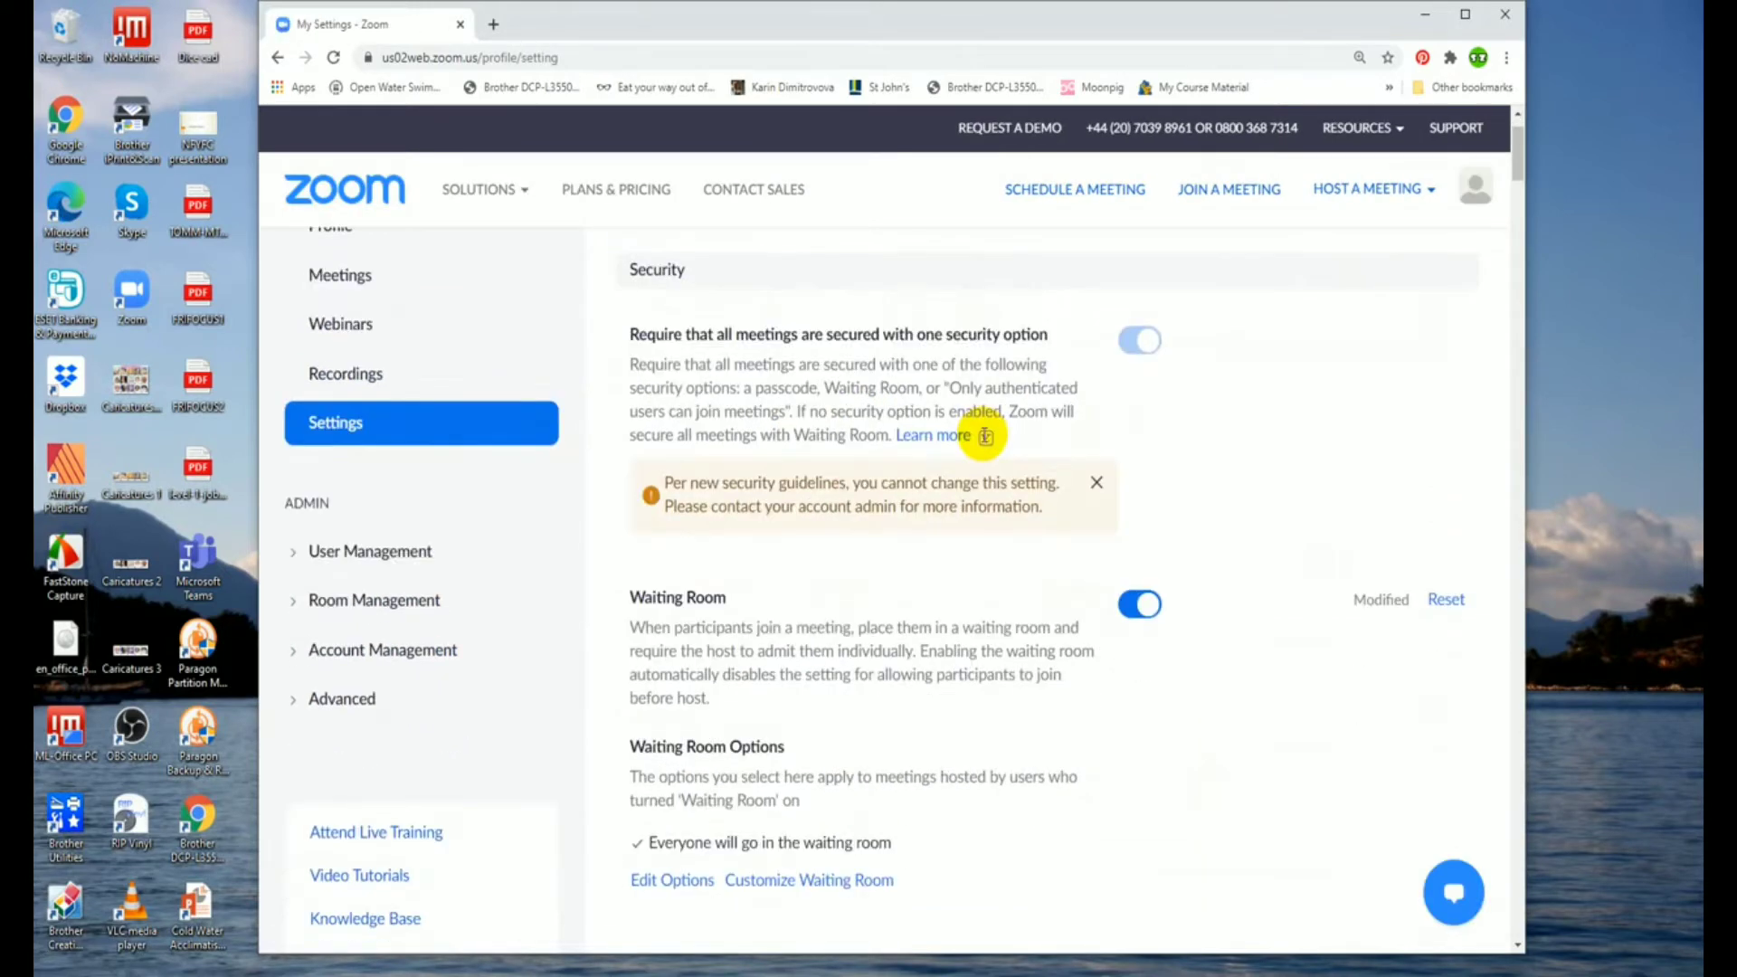
Step: Look through the meeting settings, from Security to In Meeting (Basic), for the Meeting Polls option
{"action": "scroll", "coordinate": [975, 407], "scroll_direction": "down", "scroll_amount": 5}
{"action": "scroll", "coordinate": [976, 407], "scroll_direction": "down", "scroll_amount": 12}
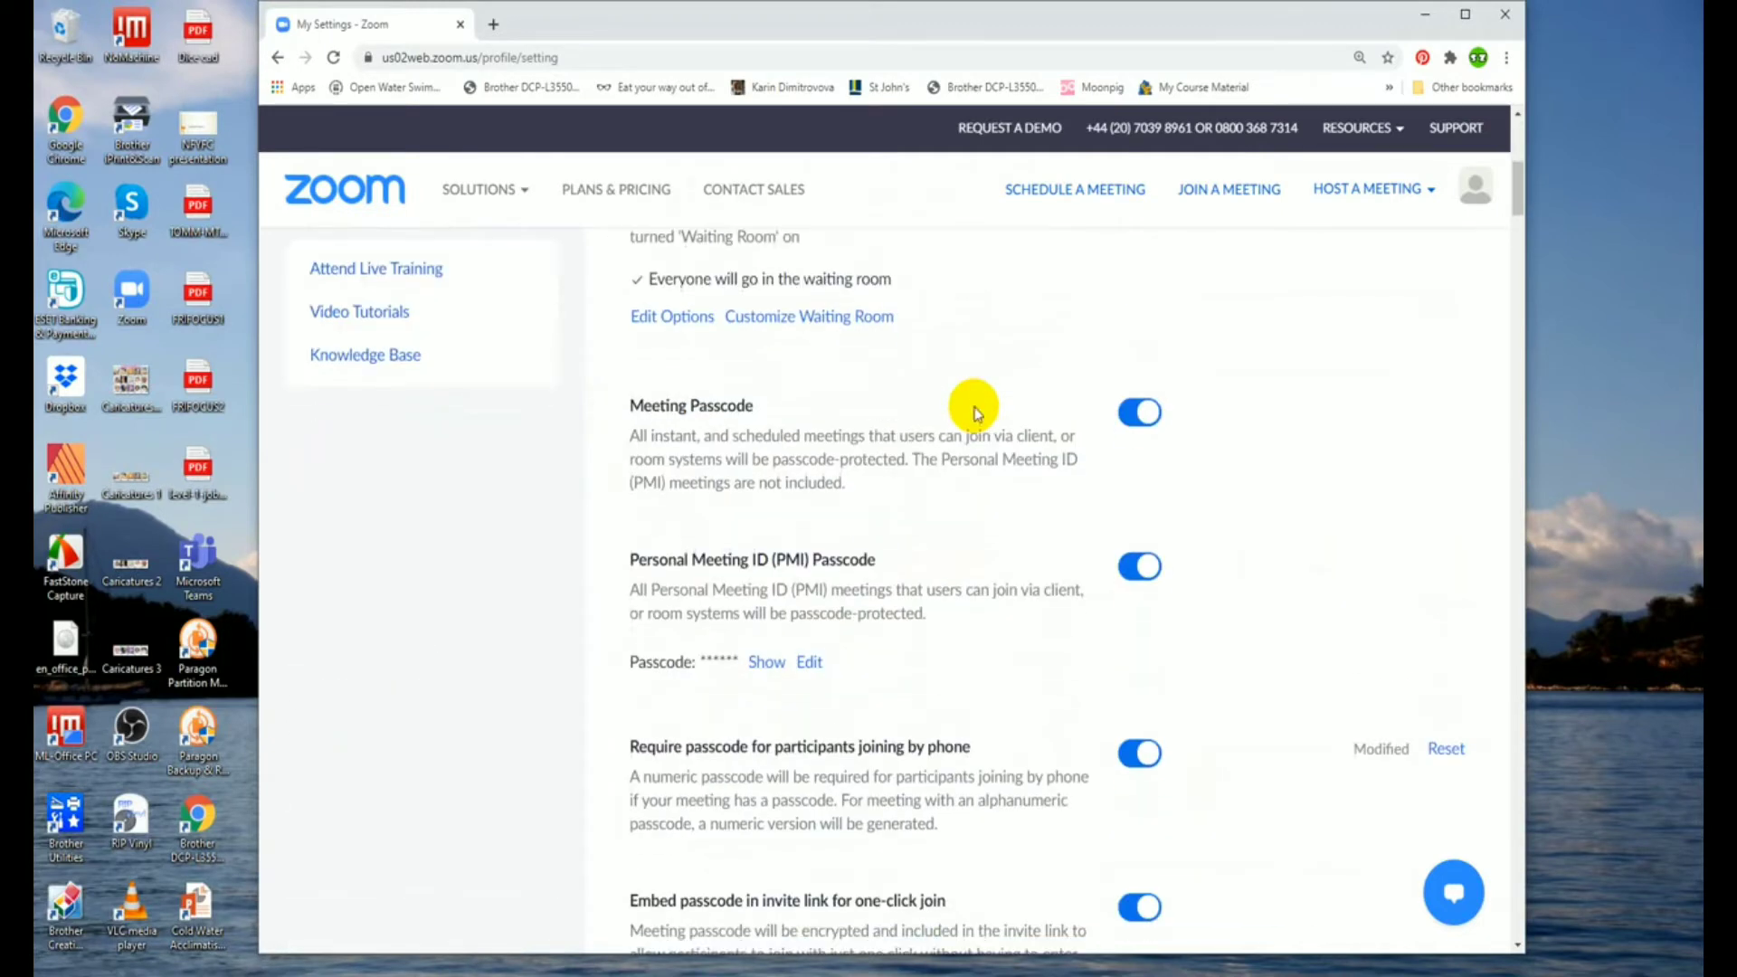
{"action": "scroll", "coordinate": [972, 409], "scroll_direction": "down", "scroll_amount": 1}
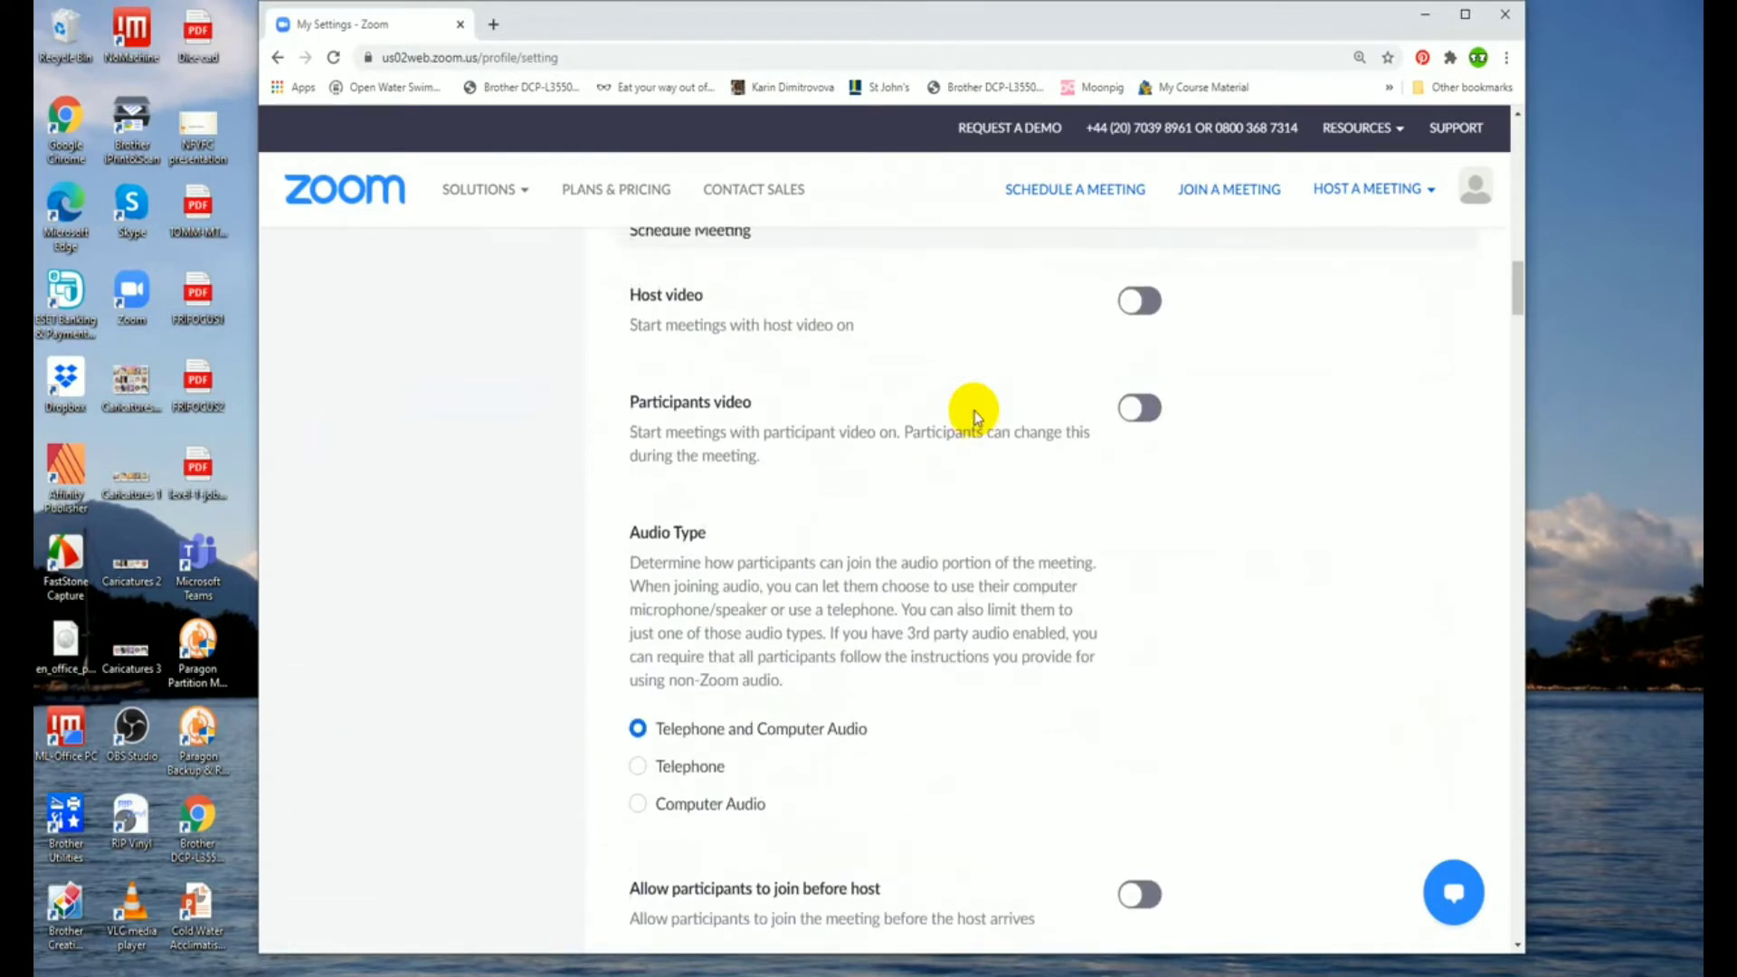
{"action": "scroll", "coordinate": [814, 448], "scroll_direction": "up", "scroll_amount": 3}
{"action": "scroll", "coordinate": [799, 473], "scroll_direction": "down", "scroll_amount": 11}
{"action": "scroll", "coordinate": [803, 479], "scroll_direction": "down", "scroll_amount": 7}
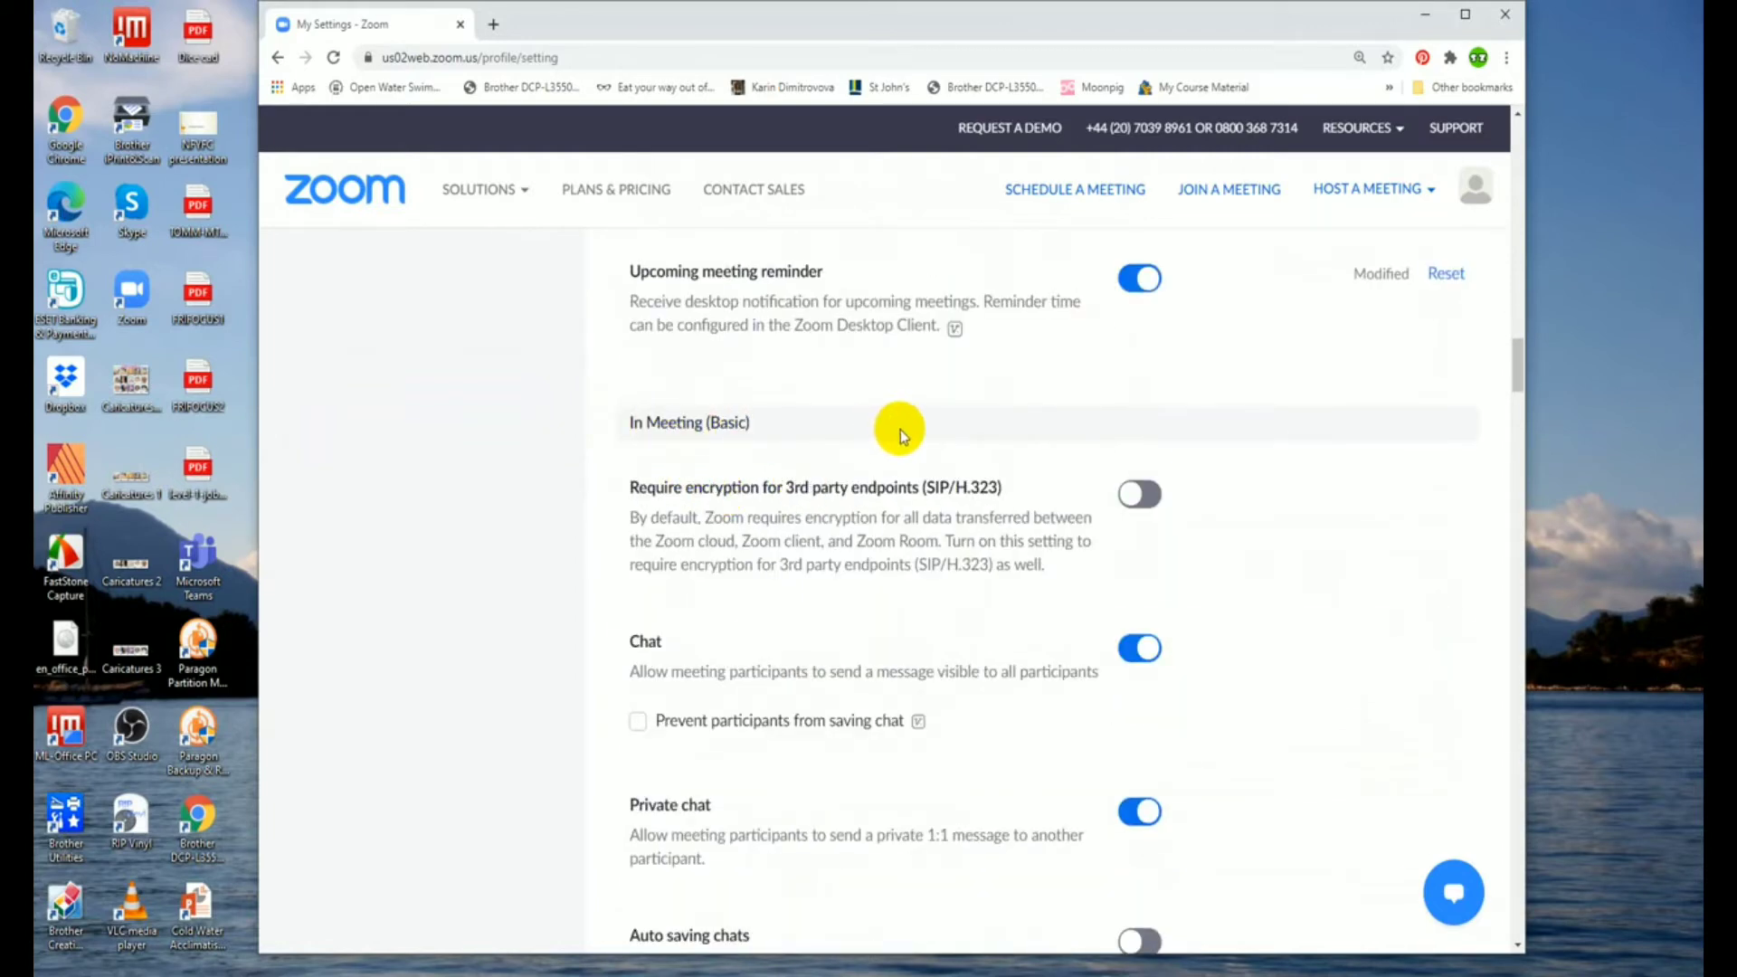
{"action": "scroll", "coordinate": [900, 430], "scroll_direction": "down", "scroll_amount": 4}
{"action": "scroll", "coordinate": [904, 431], "scroll_direction": "up", "scroll_amount": 2}
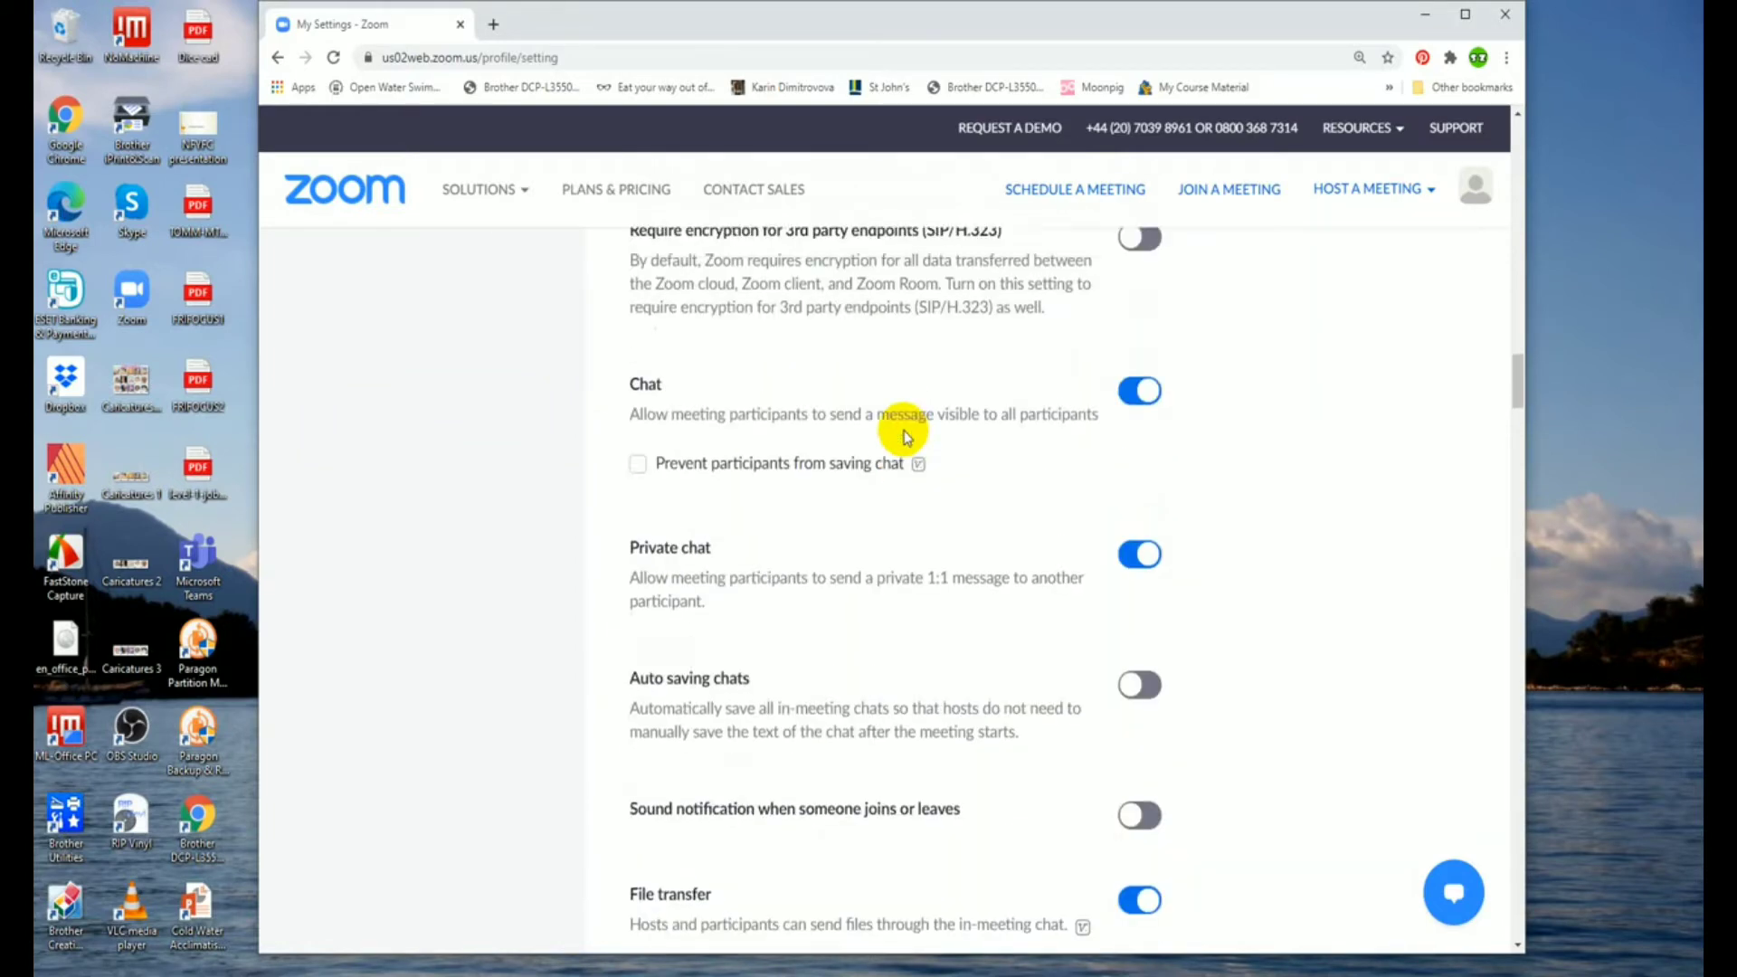
{"action": "scroll", "coordinate": [904, 430], "scroll_direction": "down", "scroll_amount": 2}
{"action": "scroll", "coordinate": [906, 437], "scroll_direction": "down", "scroll_amount": 6}
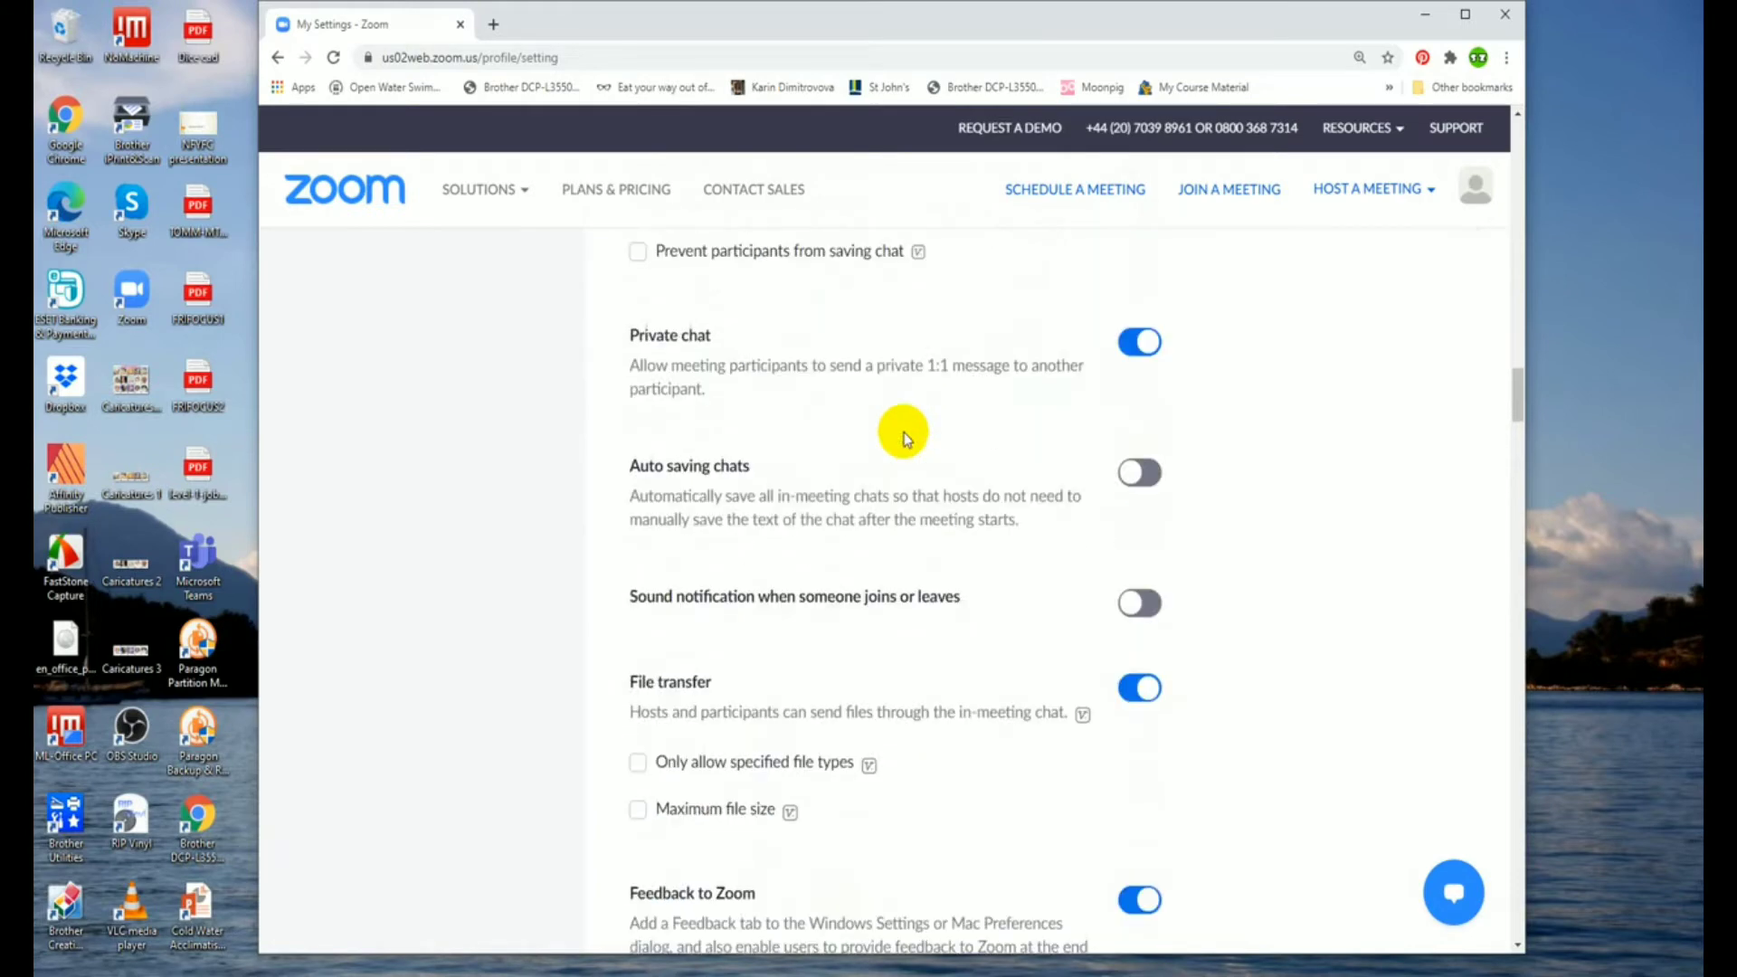
{"action": "scroll", "coordinate": [905, 432], "scroll_direction": "down", "scroll_amount": 5}
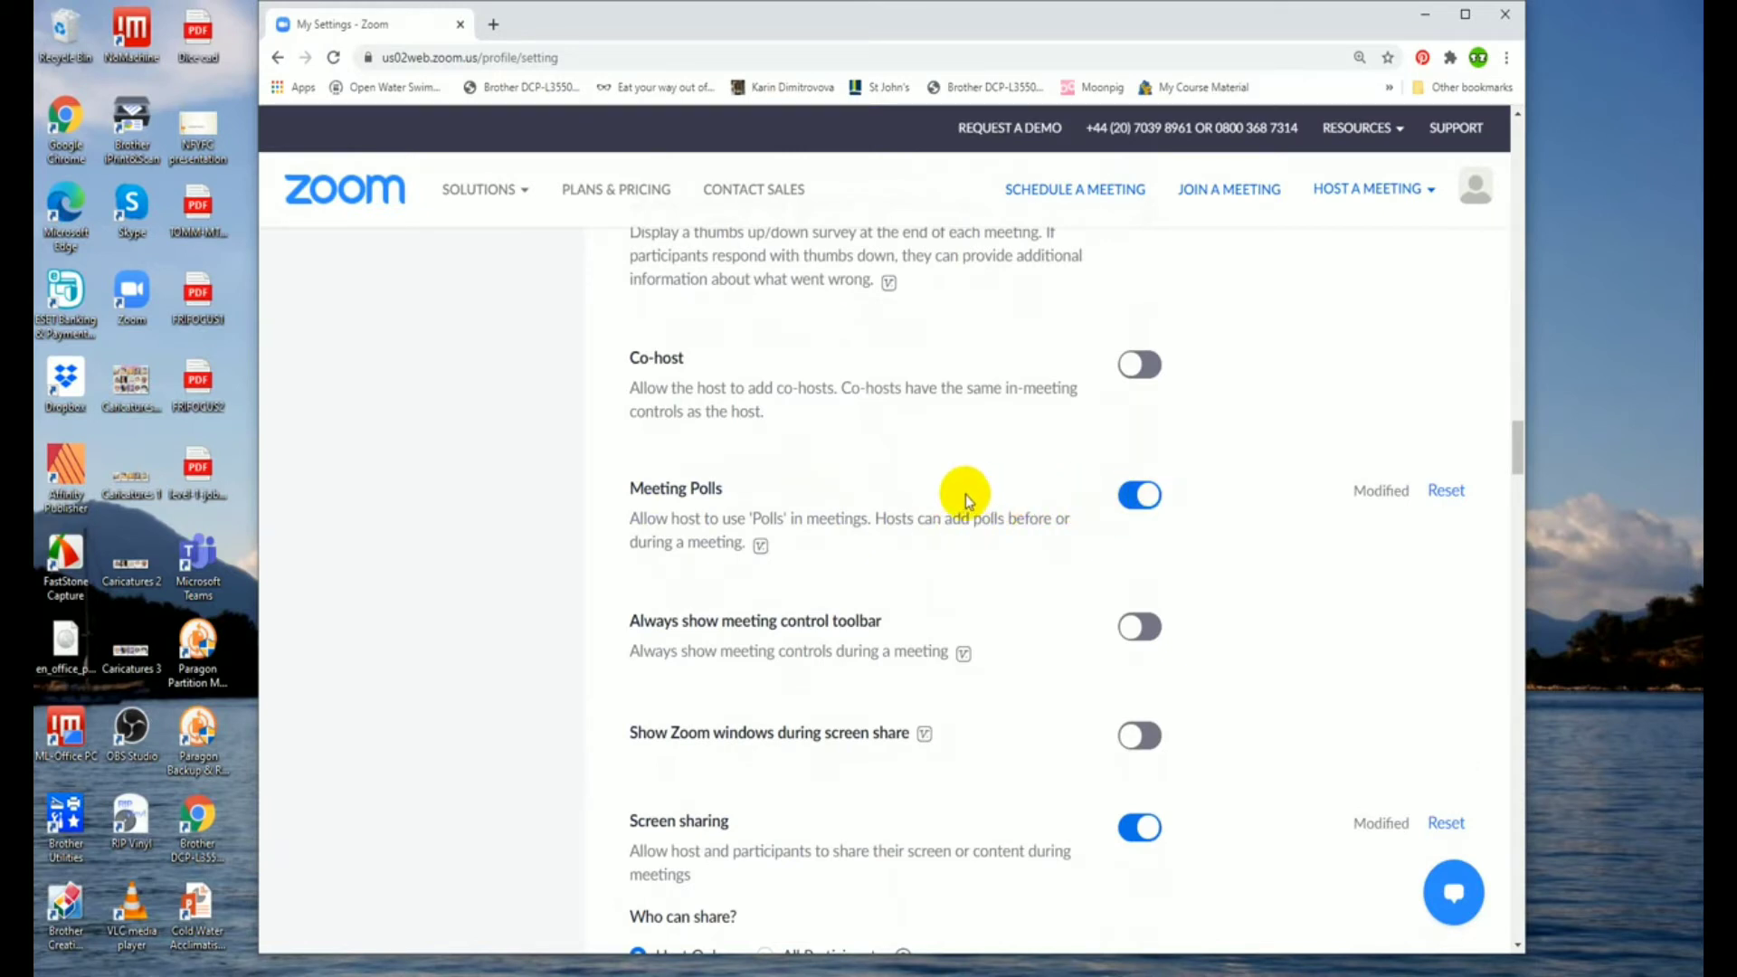
{"action": "scroll", "coordinate": [937, 497], "scroll_direction": "up", "scroll_amount": 5}
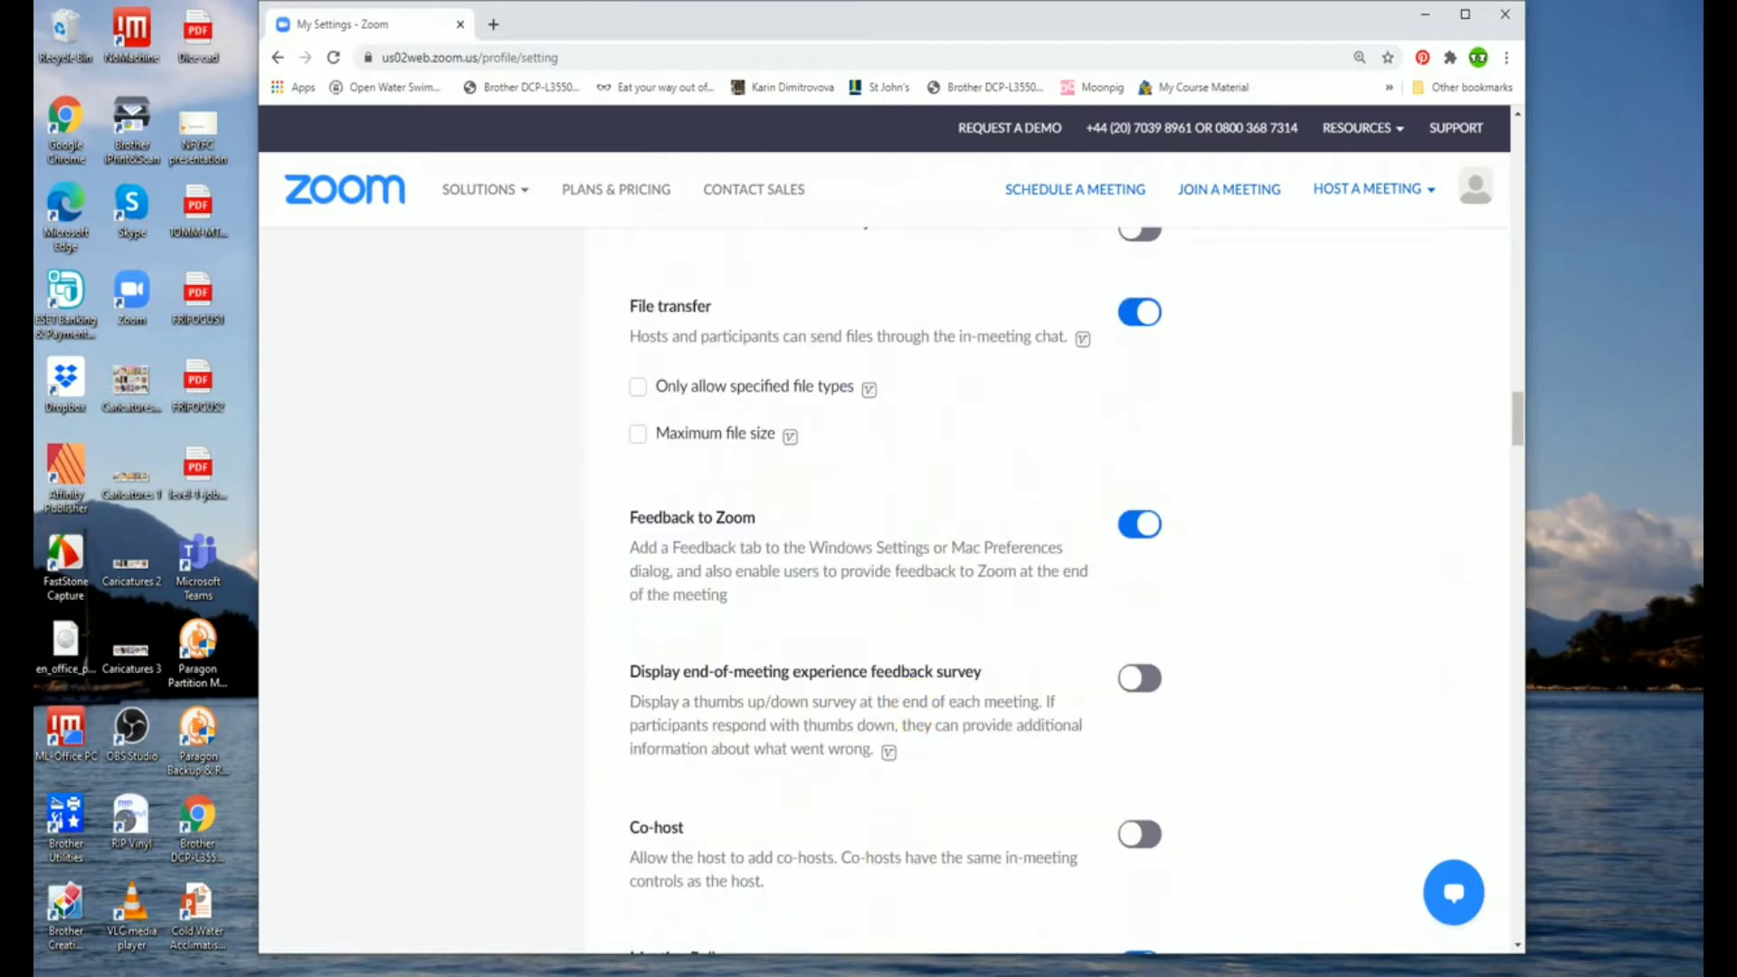
Step: Return to the Zoom meeting, open its polls for editing in the browser, and show the Personal Room's poll list
{"action": "mouse_move", "coordinate": [840, 968]}
{"action": "left_click", "coordinate": [907, 915]}
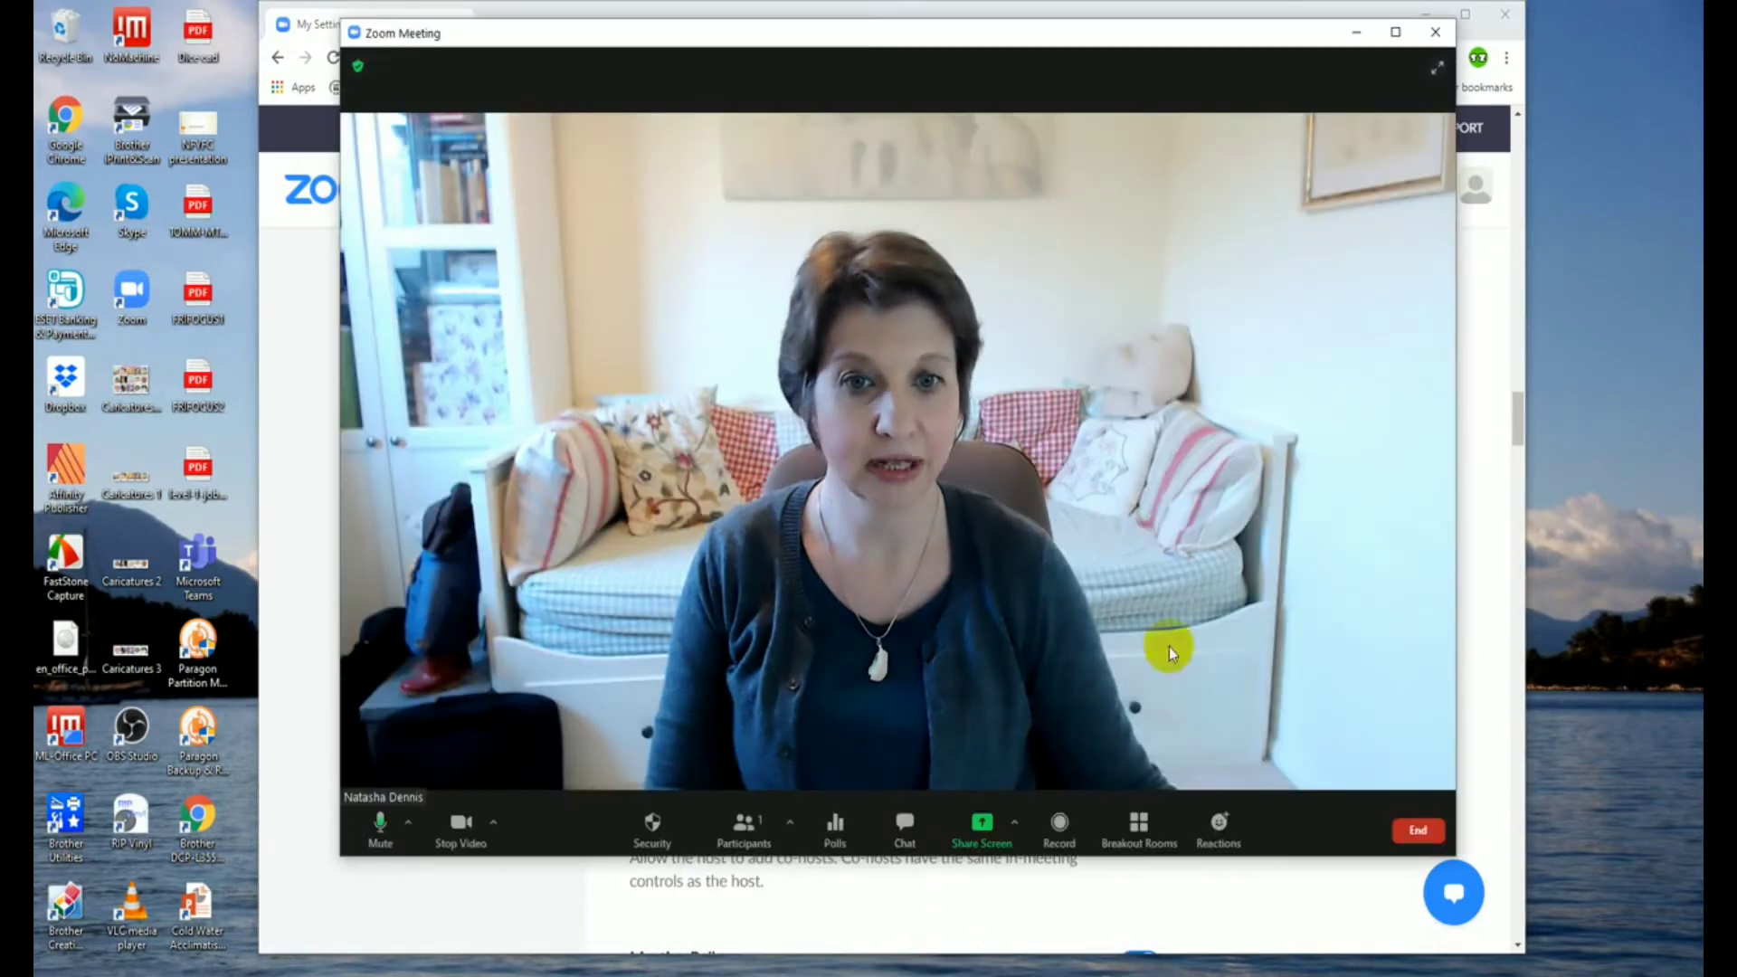
{"action": "left_click", "coordinate": [835, 825]}
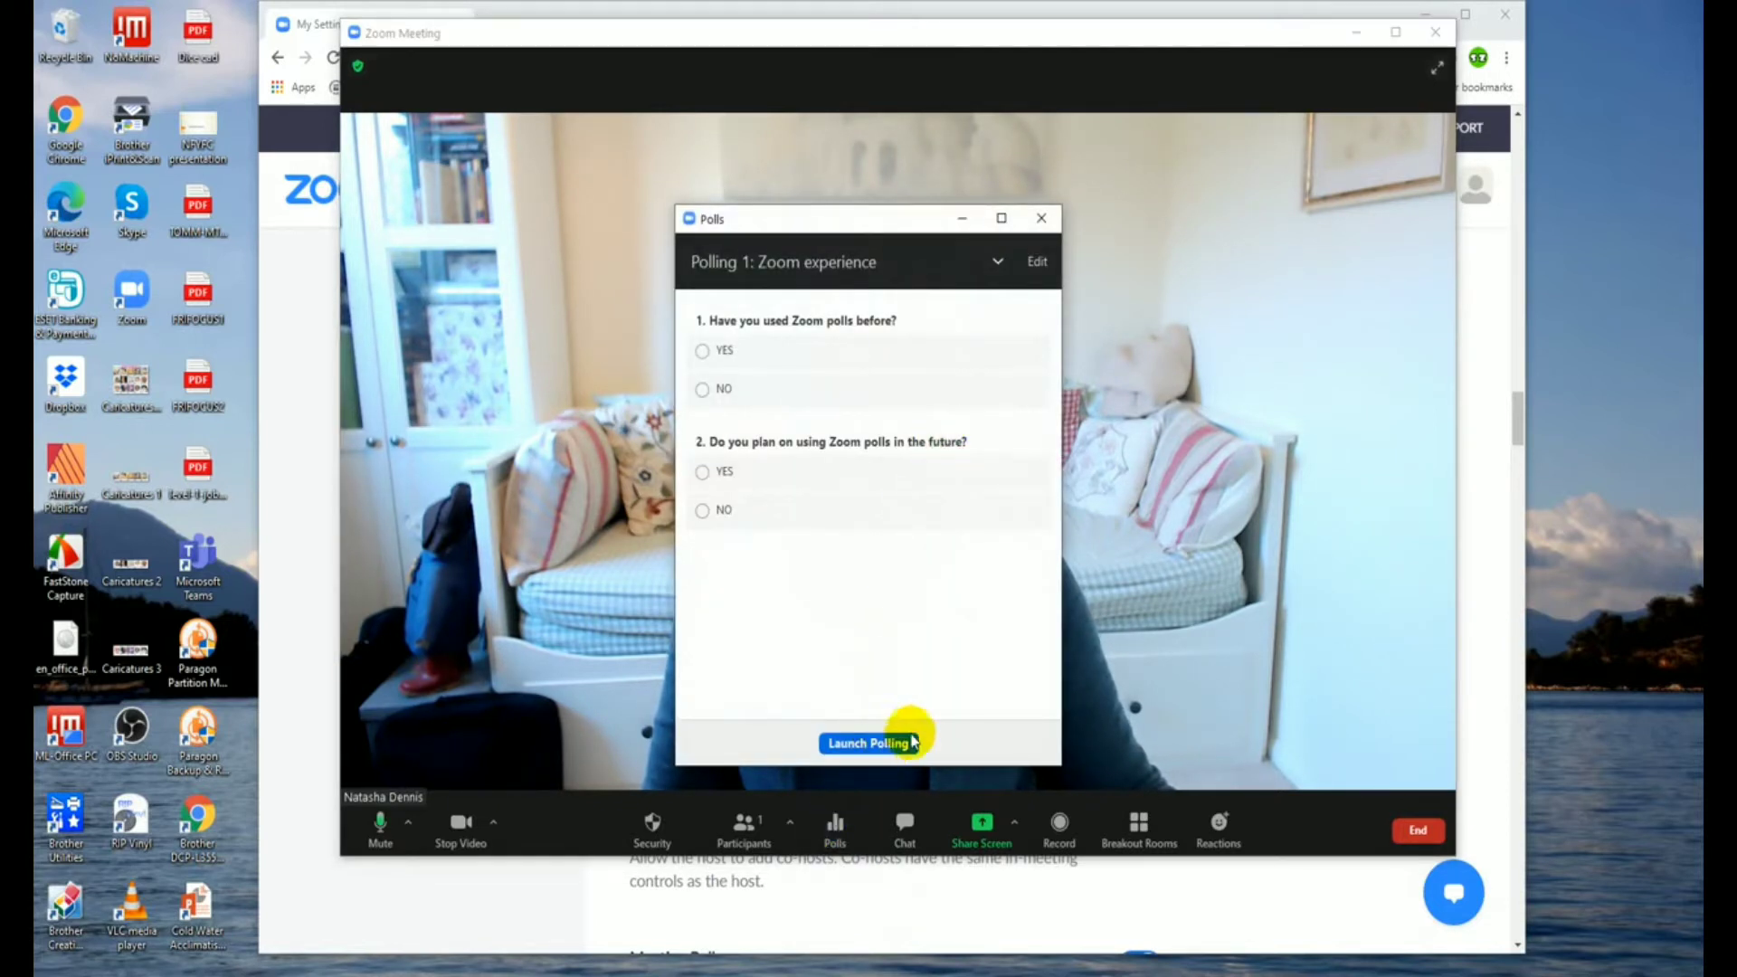
{"action": "left_click", "coordinate": [1038, 263]}
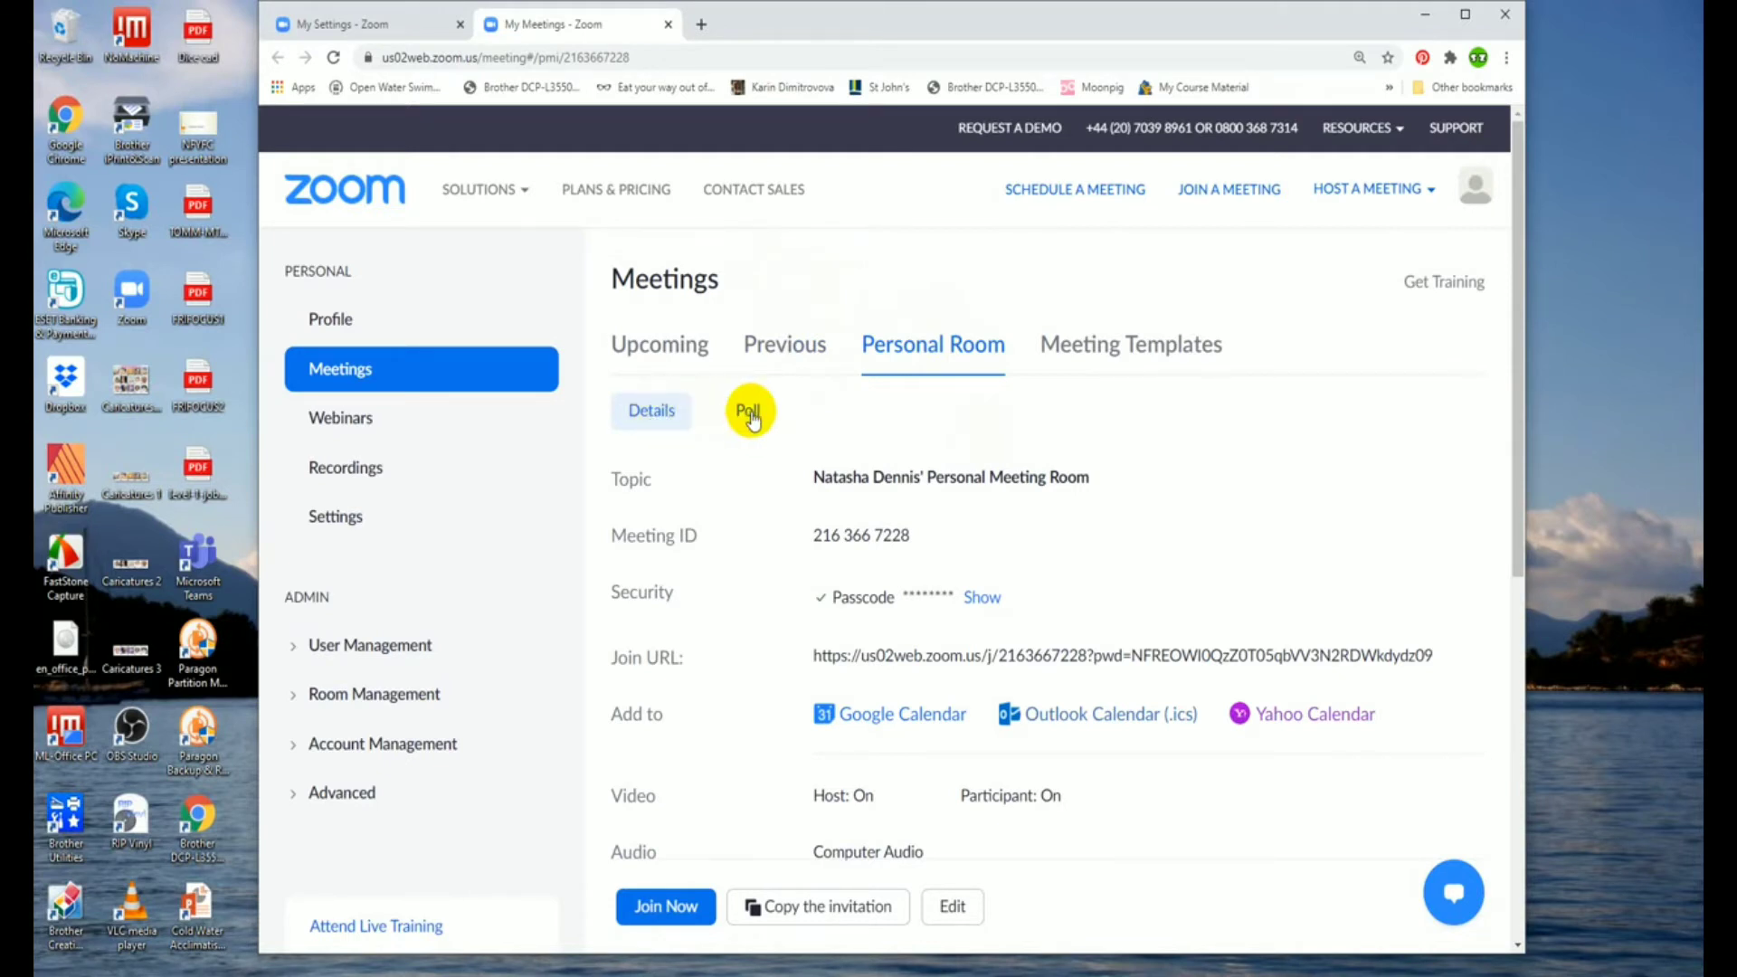
{"action": "left_click", "coordinate": [749, 412]}
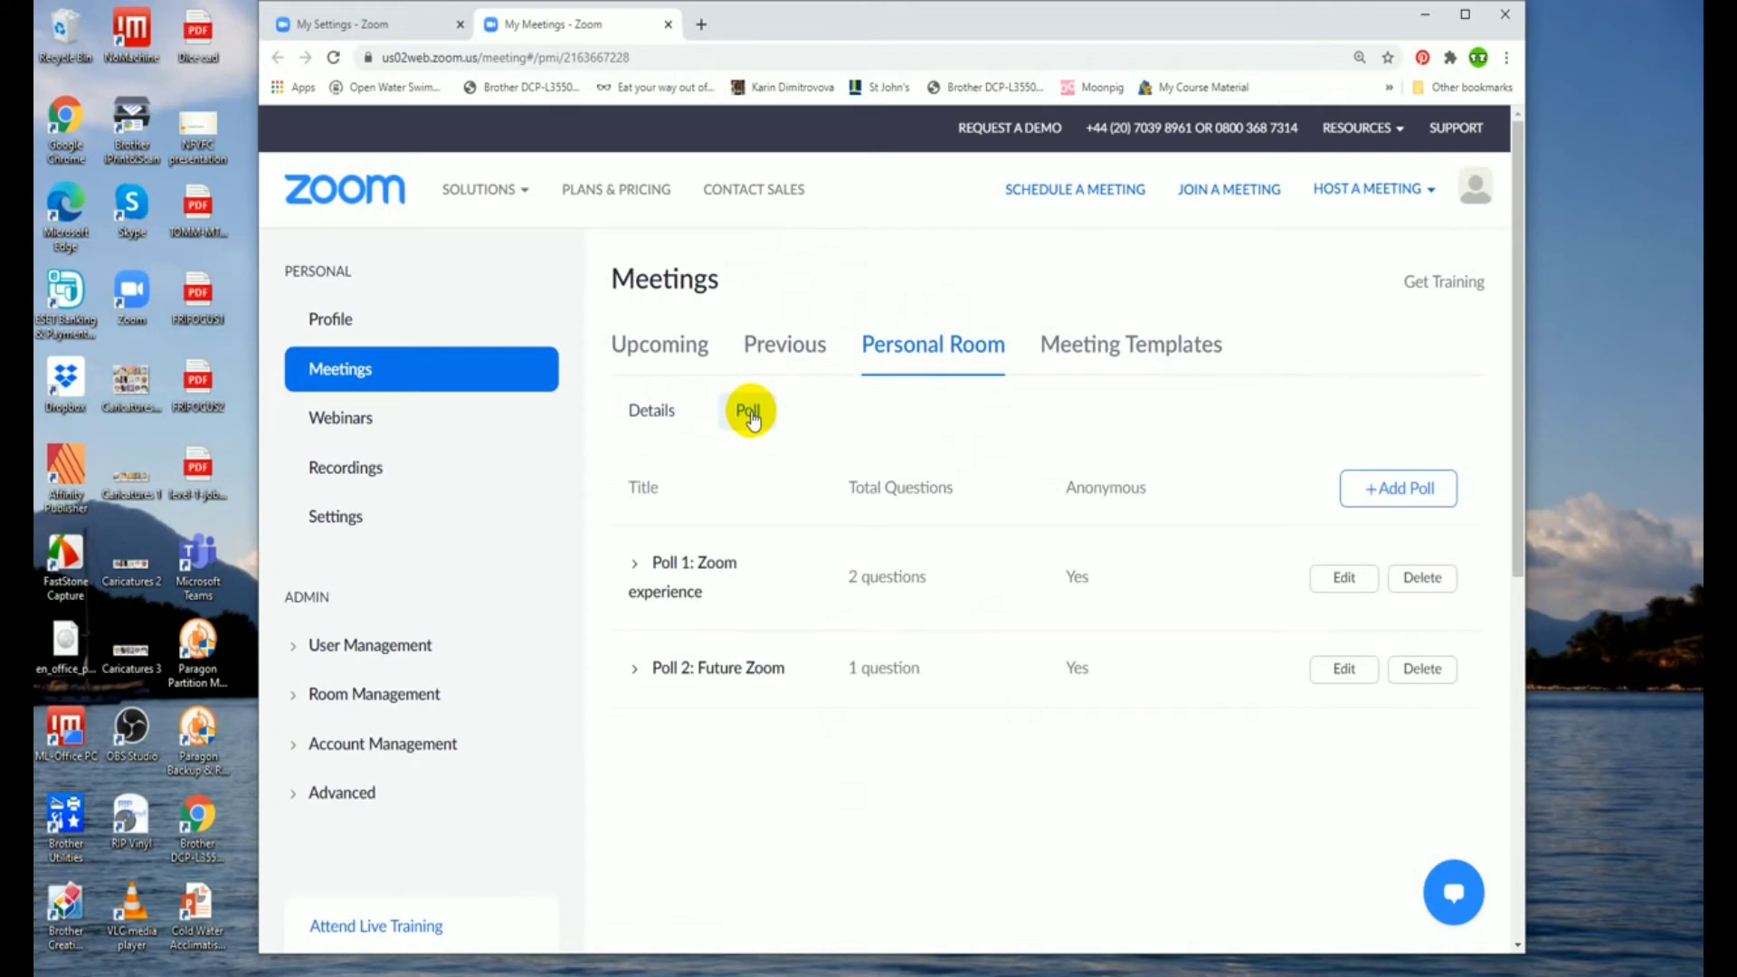
Step: Delete the existing "Zoom experience" and "Future Zoom" polls from the Personal Room
{"action": "left_click", "coordinate": [1422, 577]}
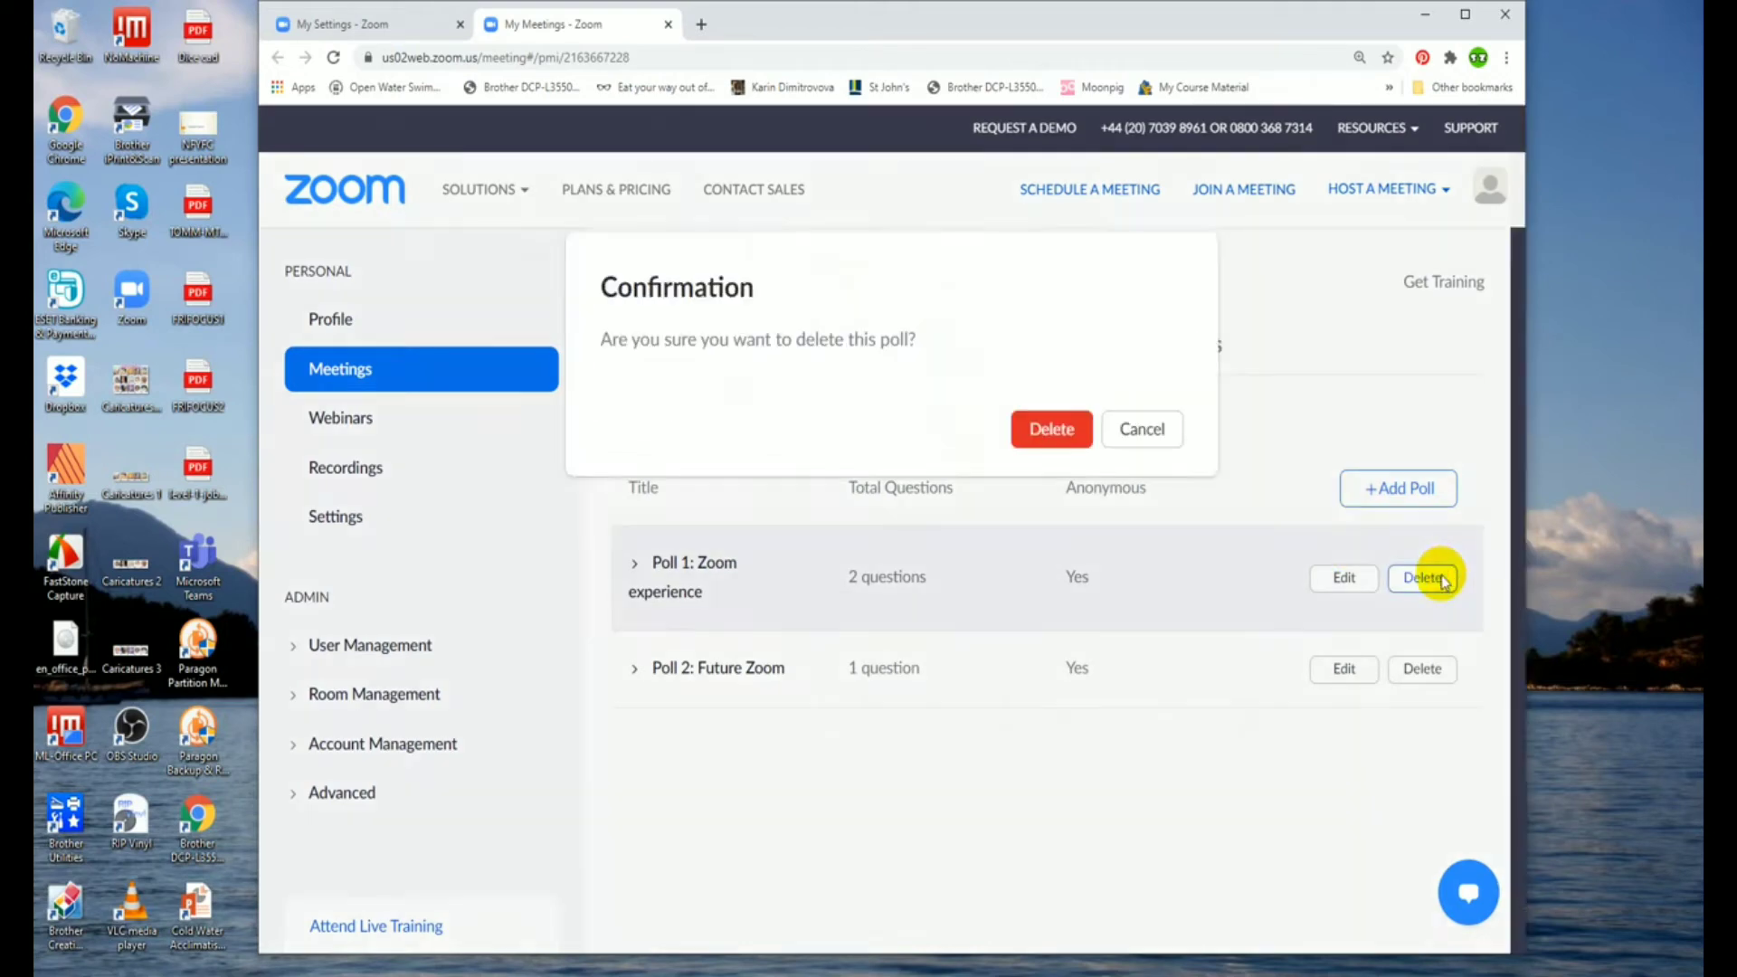
{"action": "left_click", "coordinate": [1066, 448]}
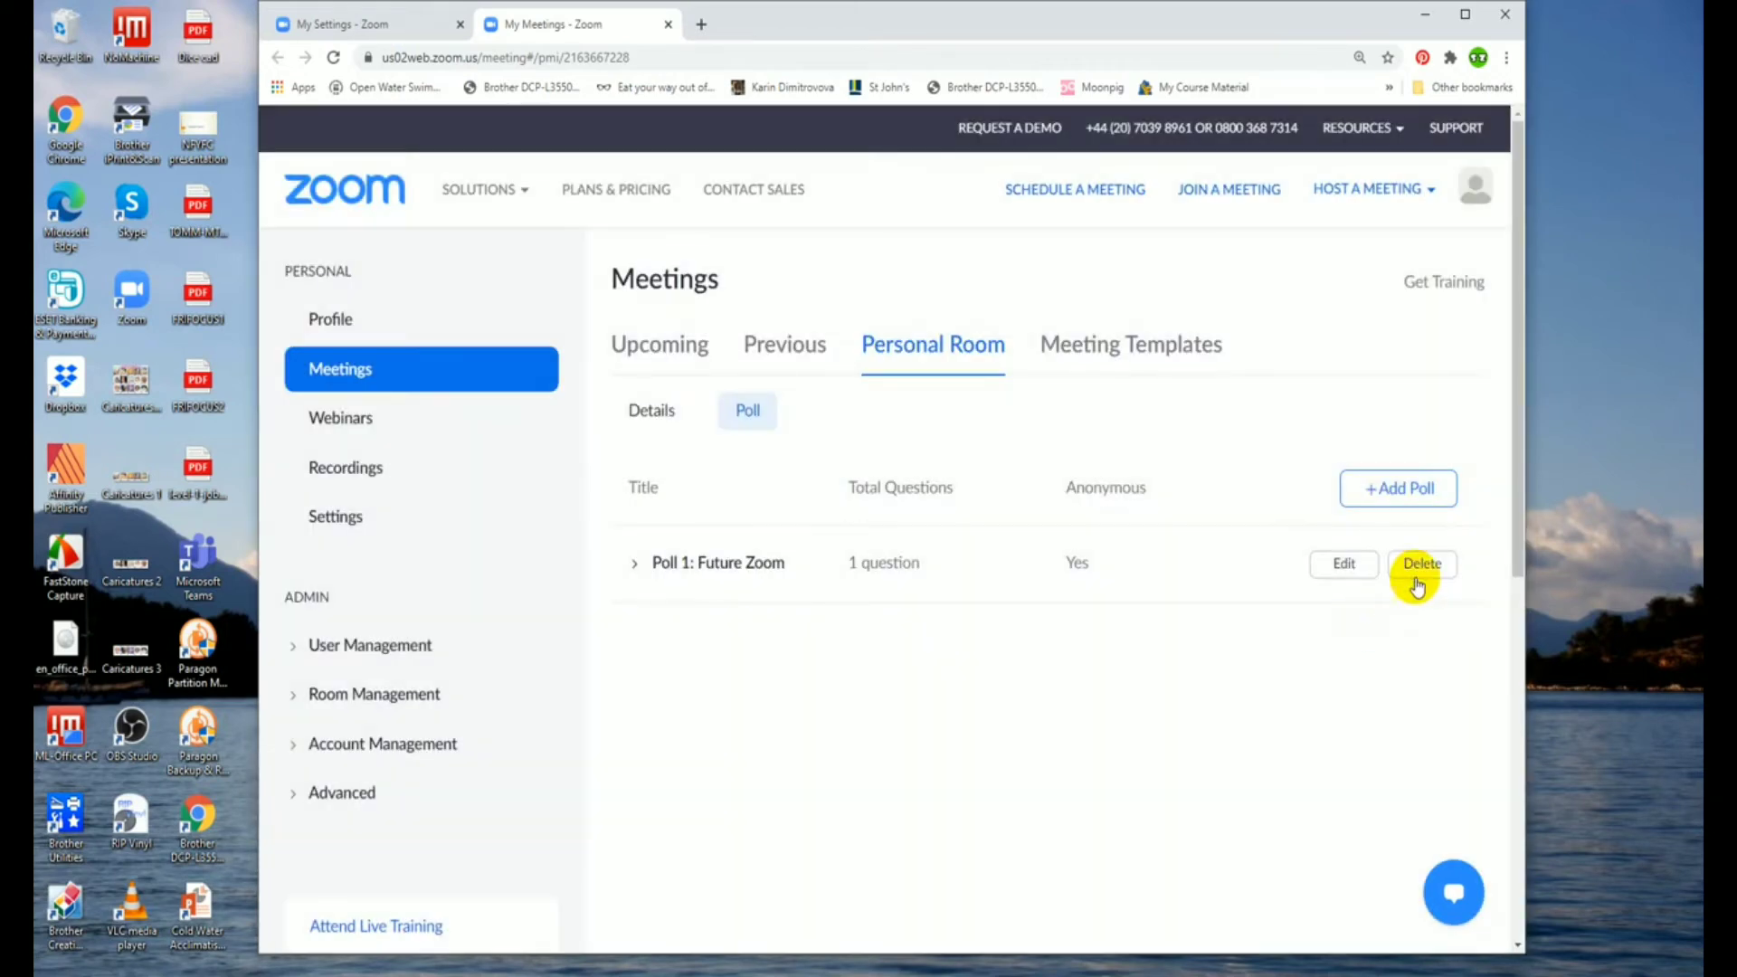
{"action": "left_click", "coordinate": [1422, 564]}
{"action": "left_click", "coordinate": [1045, 430]}
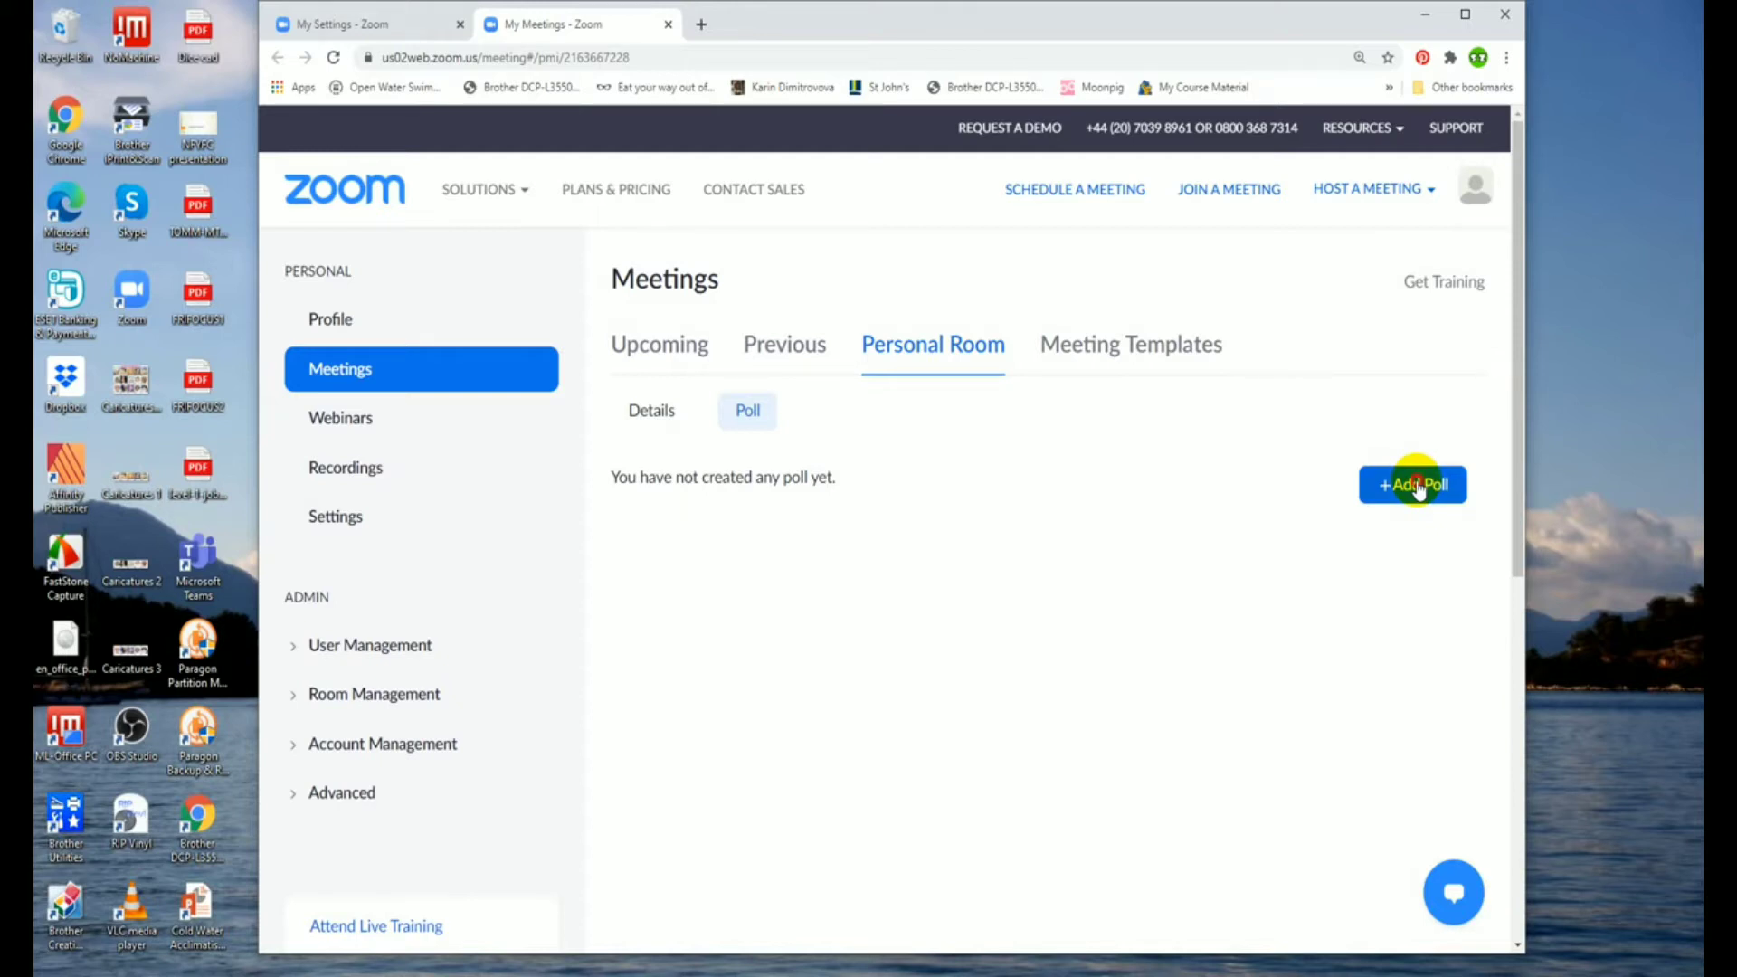
Step: Add a new poll to the Personal Room and title it "Zoom experience"
{"action": "left_click", "coordinate": [1417, 486]}
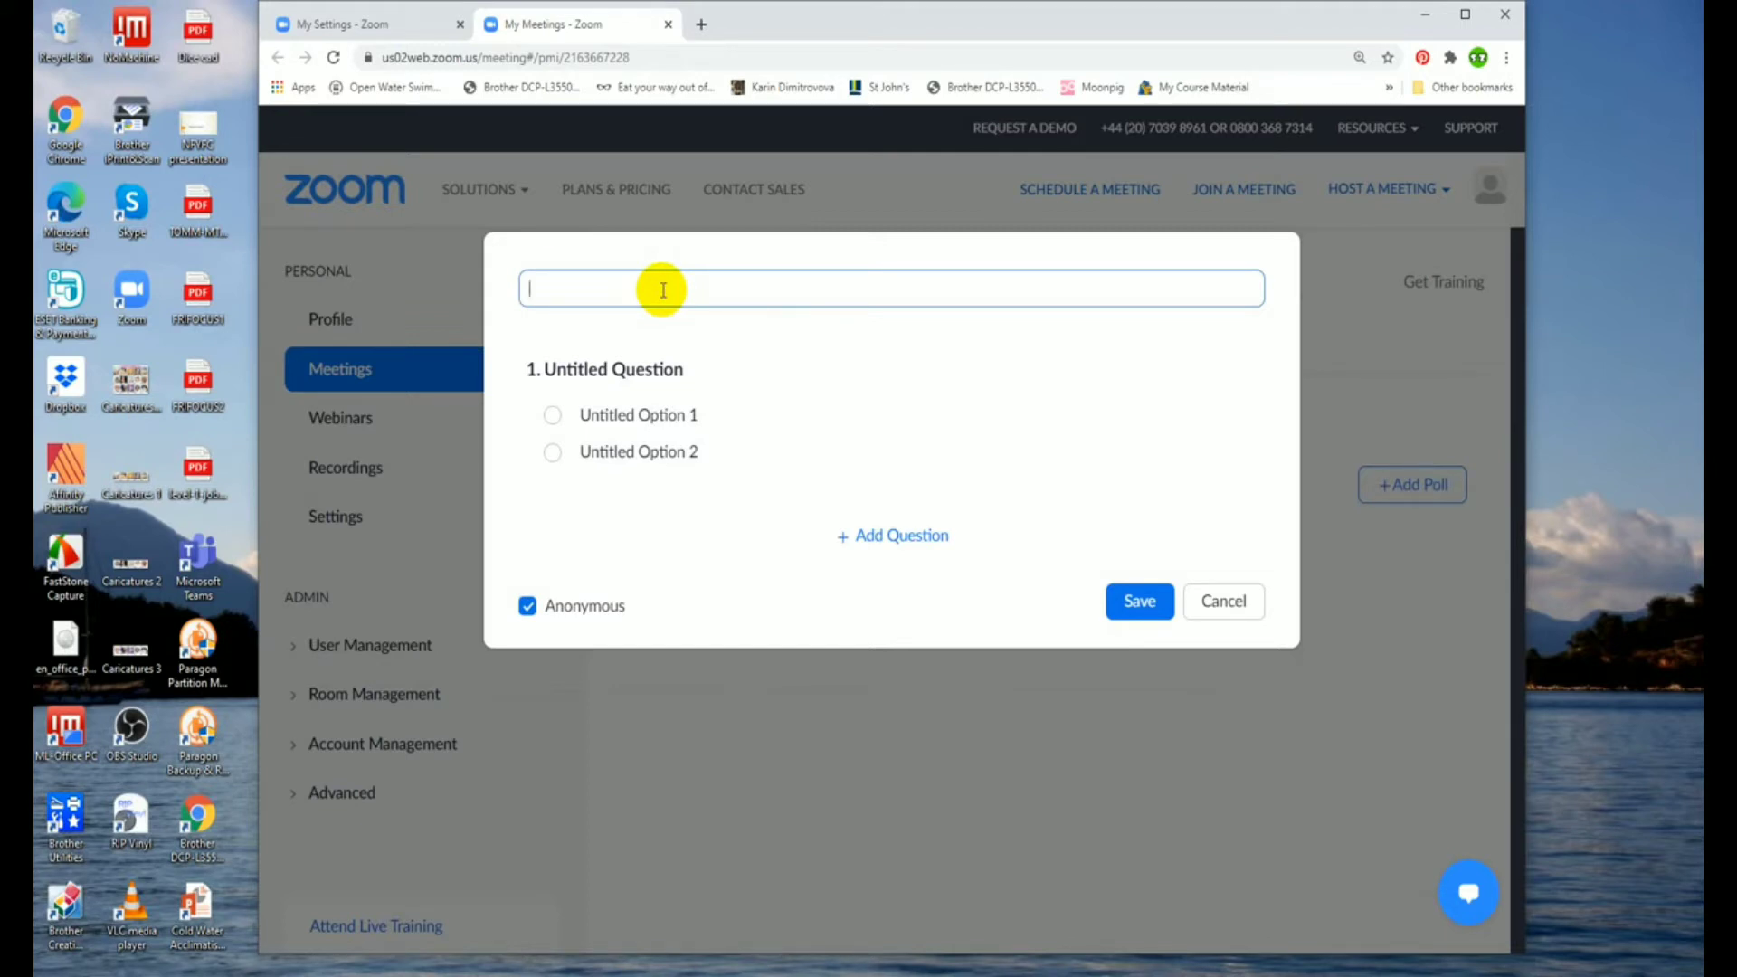
{"action": "type", "text": "Have you used Zoom polls before?"}
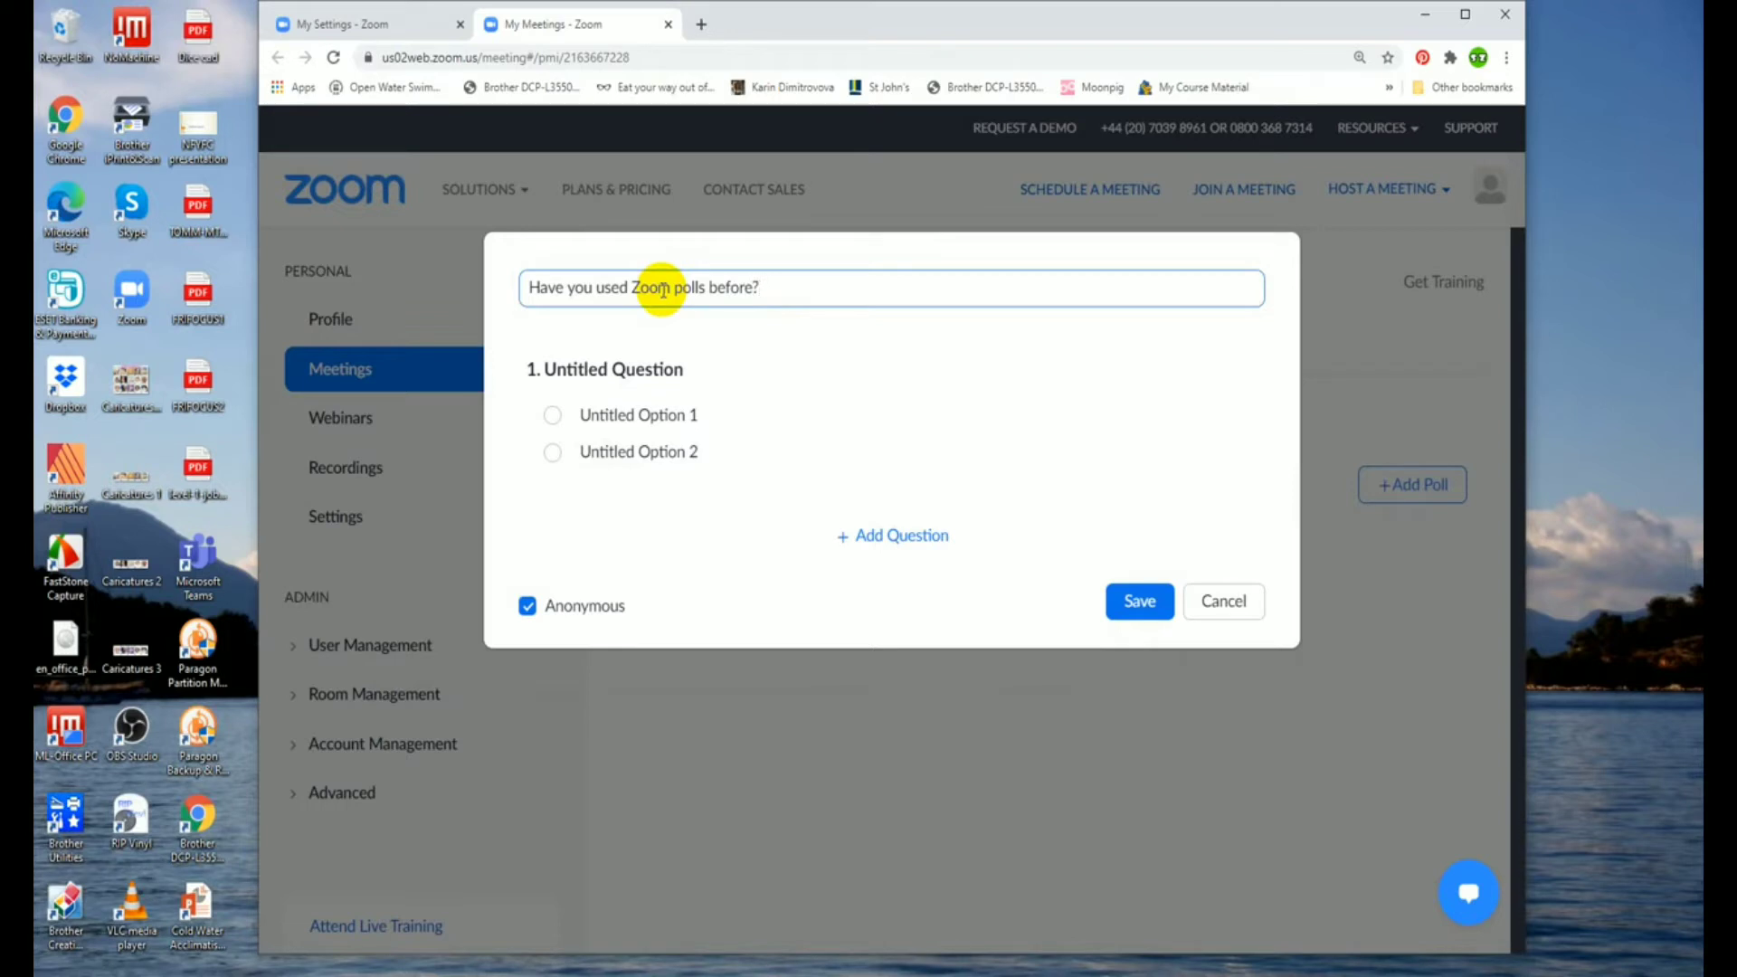
{"action": "left_click", "coordinate": [765, 295]}
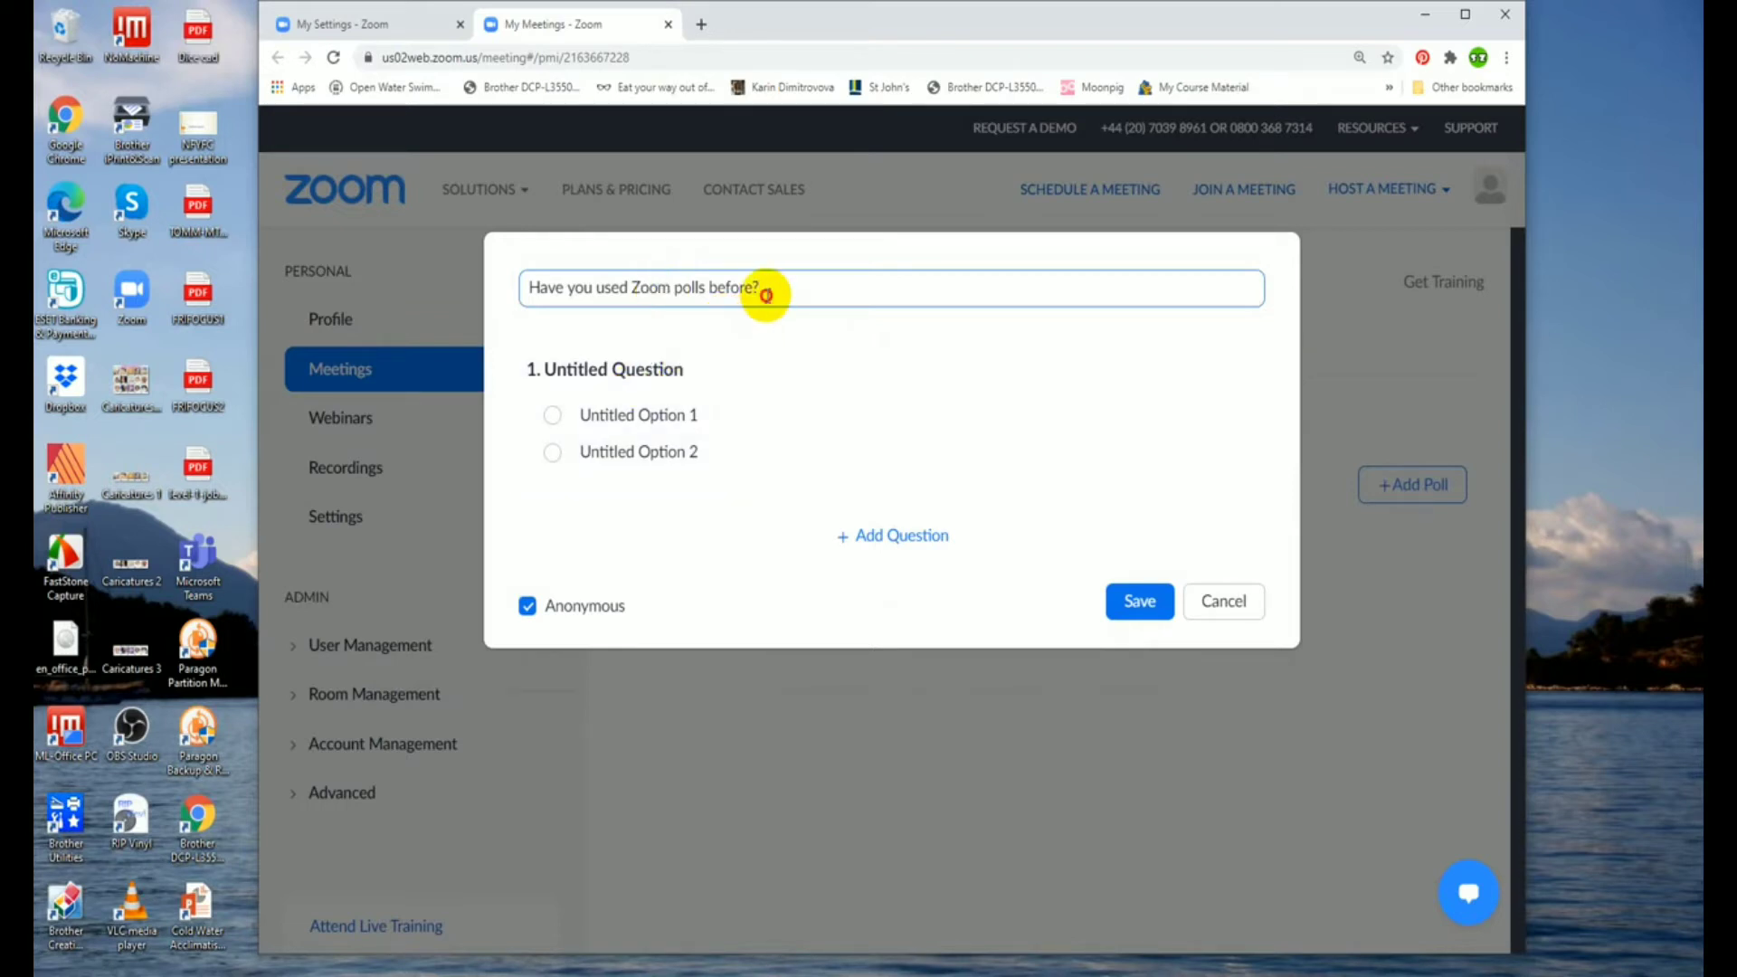
{"action": "left_click_drag", "start_coordinate": [765, 294], "coordinate": [524, 264]}
{"action": "key", "text": "BackSpace"}
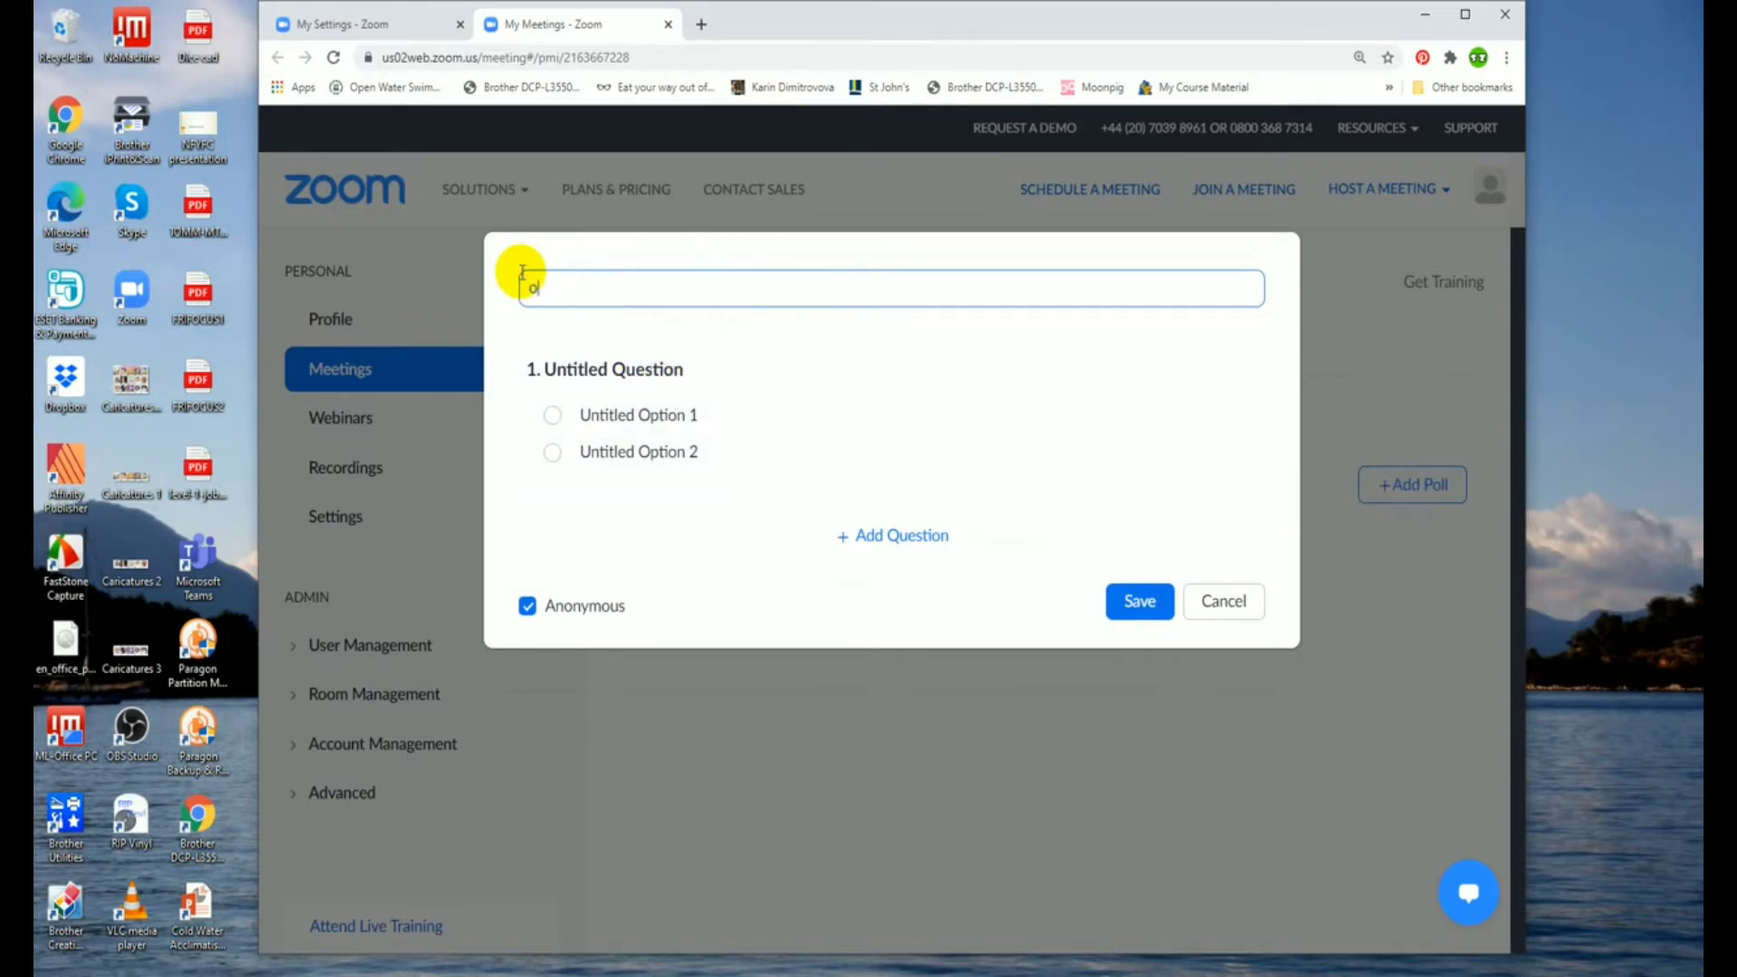
{"action": "type", "text": "oom"}
{"action": "type", "text": "om "}
{"action": "type", "text": "experience"}
Step: Enter "Have you used Zoom polls before?" as the text of the poll's first question
{"action": "left_click", "coordinate": [667, 366]}
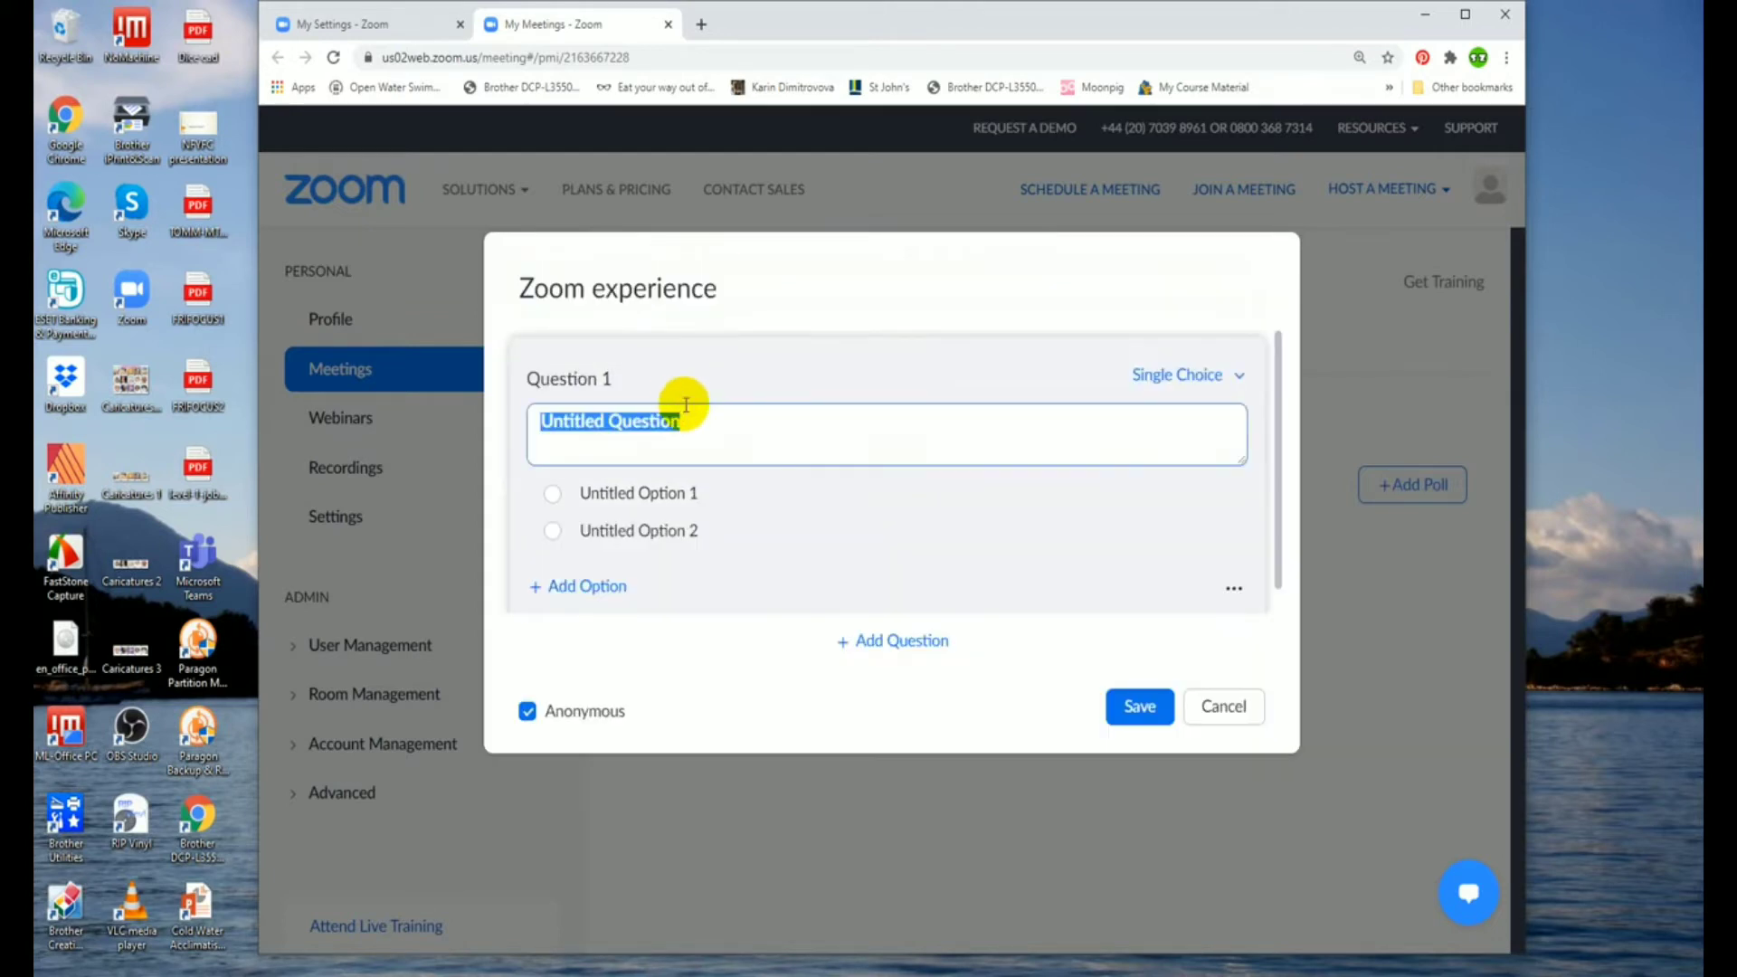
{"action": "type", "text": "H"}
{"action": "key", "text": "Caps_Lock"}
{"action": "type", "text": "C"}
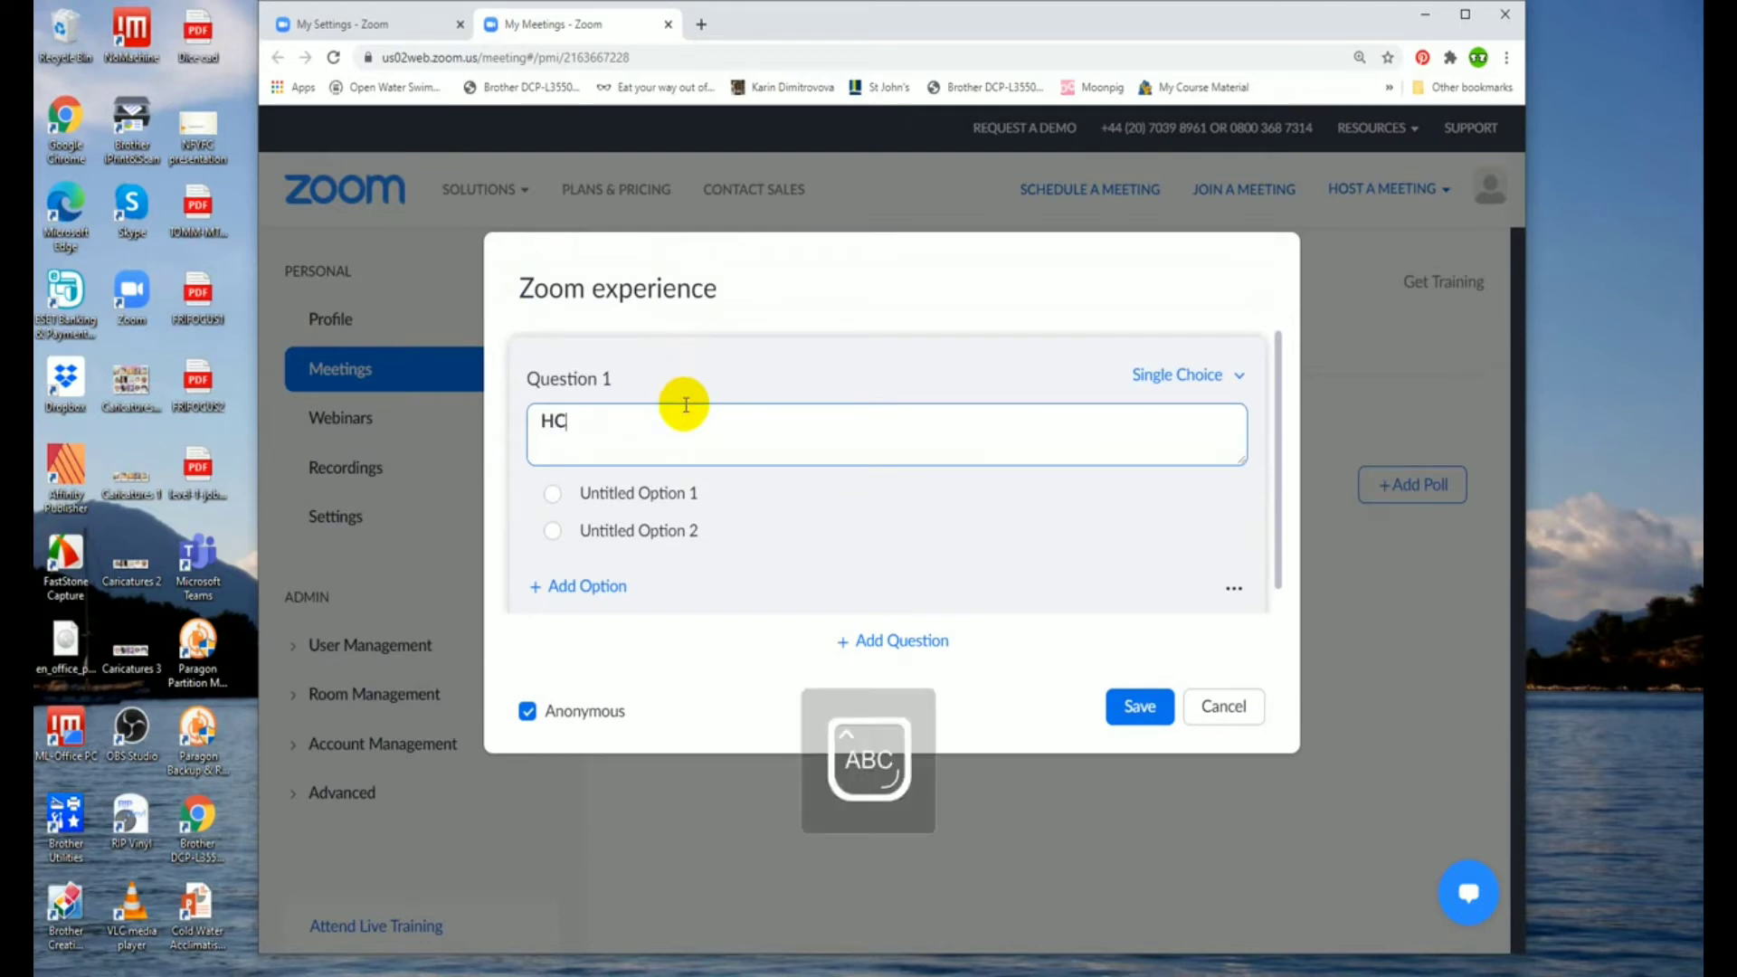
{"action": "type", "text": "VE"}
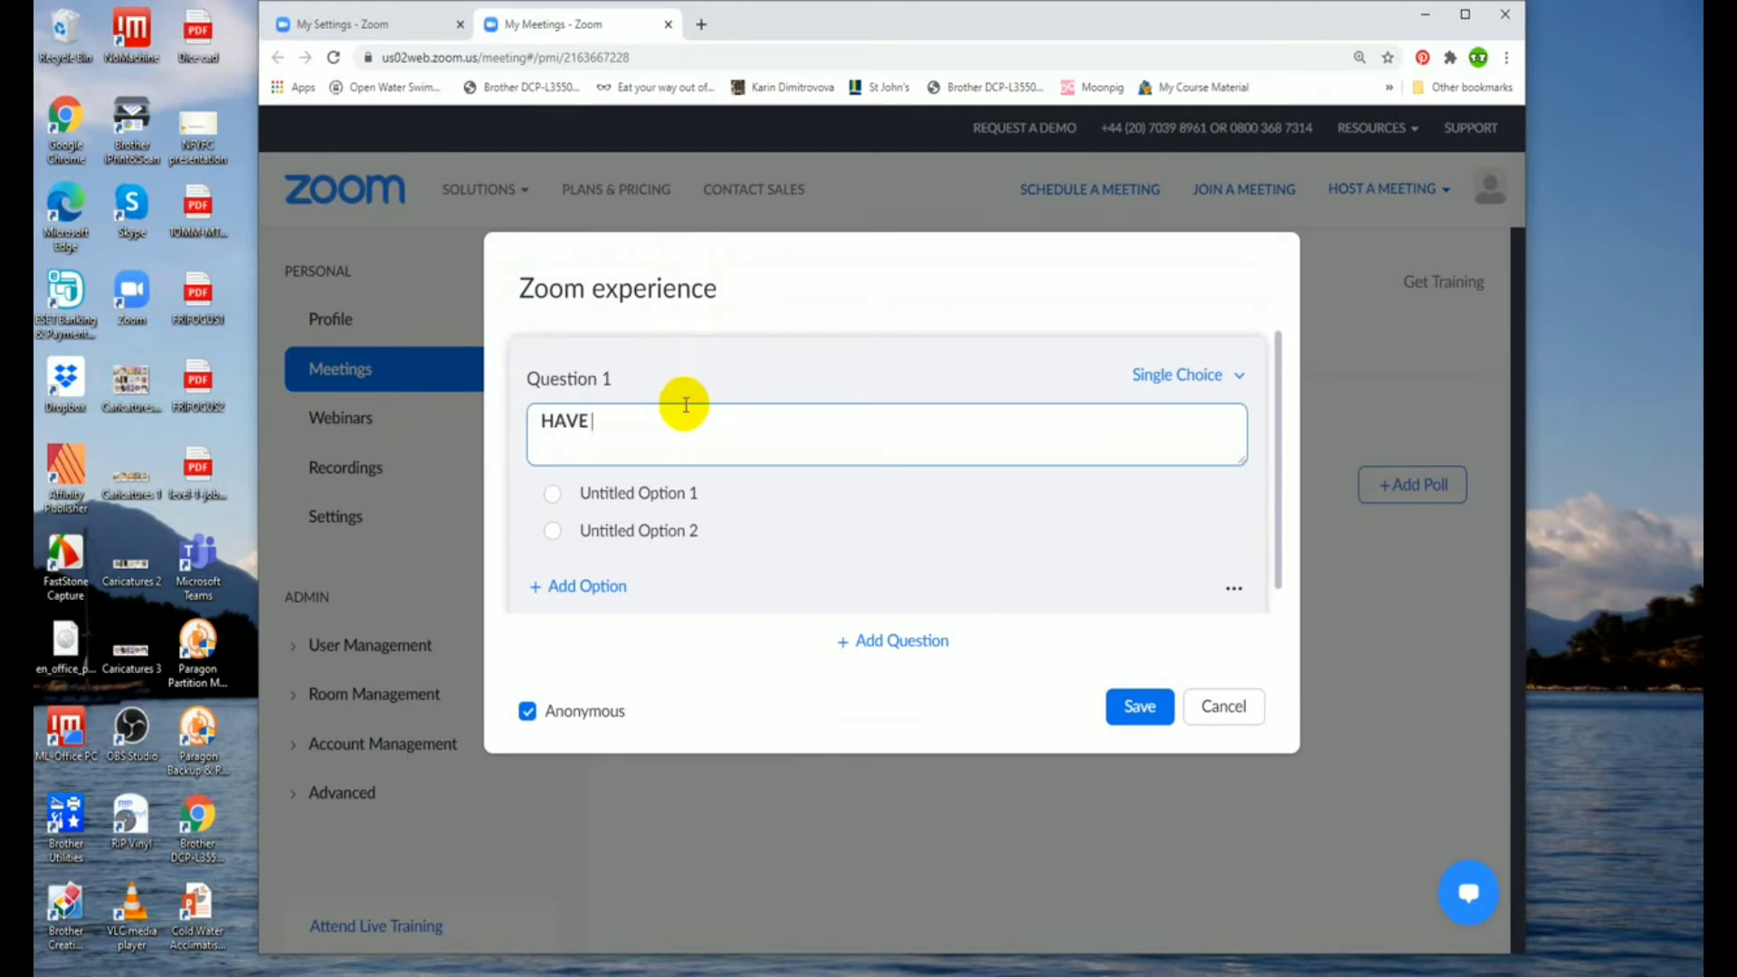
{"action": "key", "text": "BackSpace"}
{"action": "key", "text": "BackSpace"}
{"action": "key", "text": "BackSpace"}
{"action": "key", "text": "Caps_Lock"}
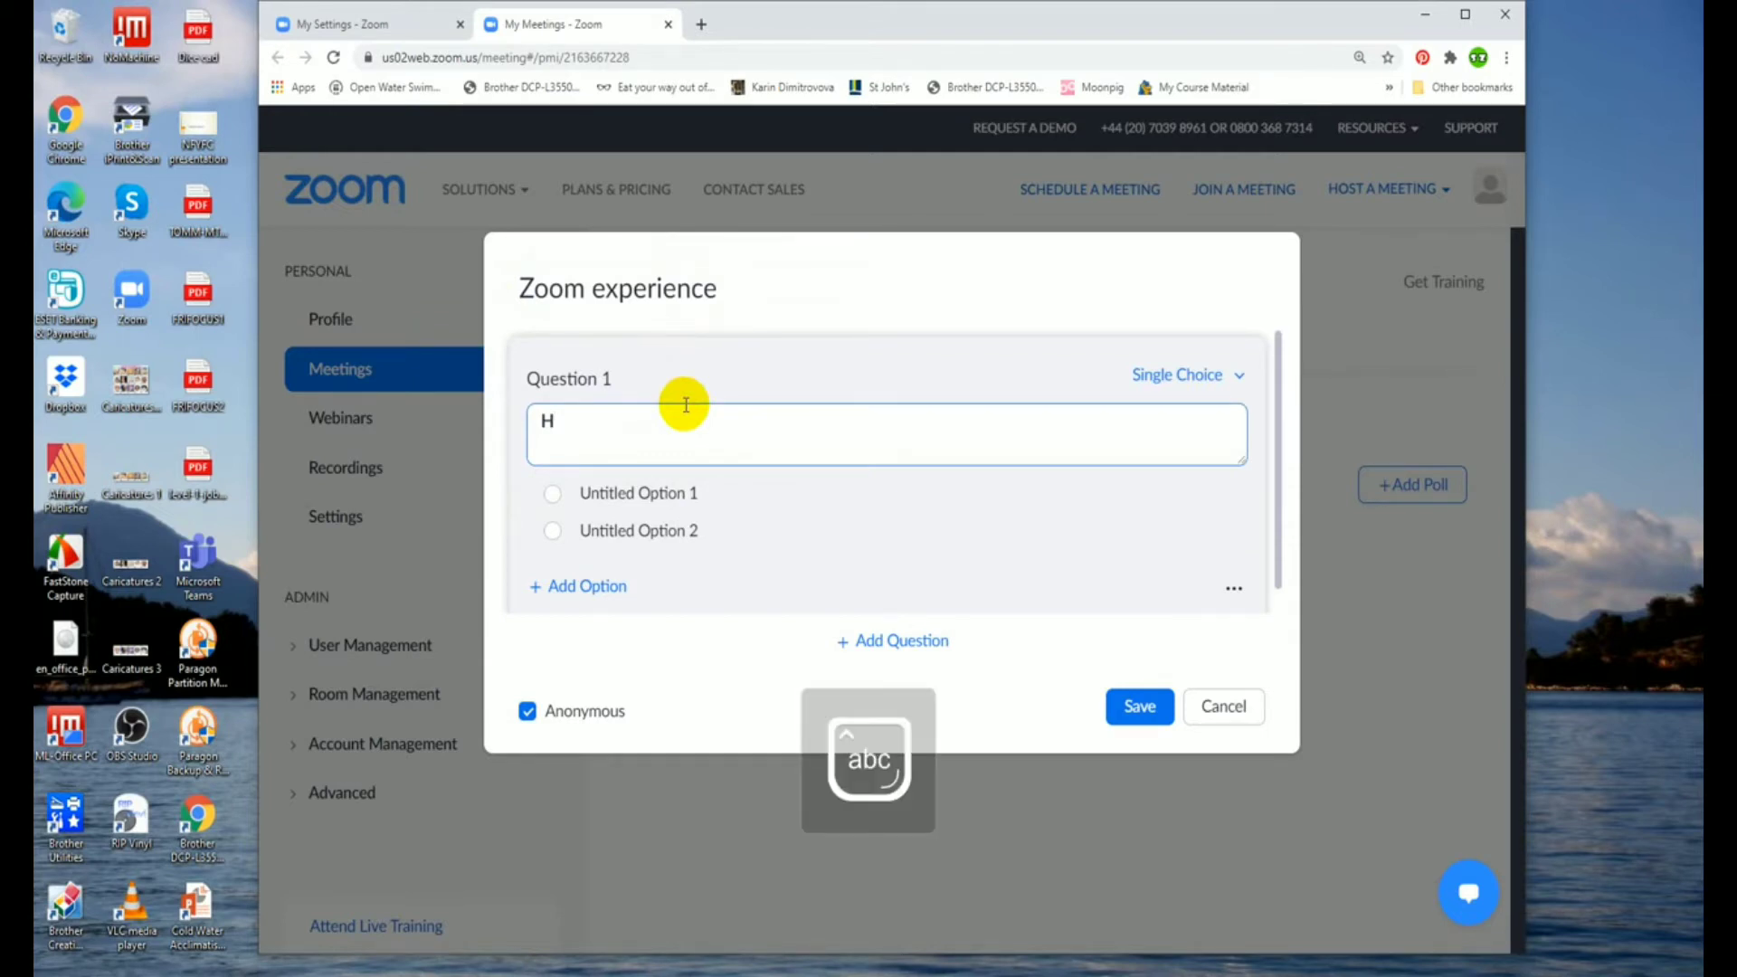
{"action": "type", "text": "ave you used"}
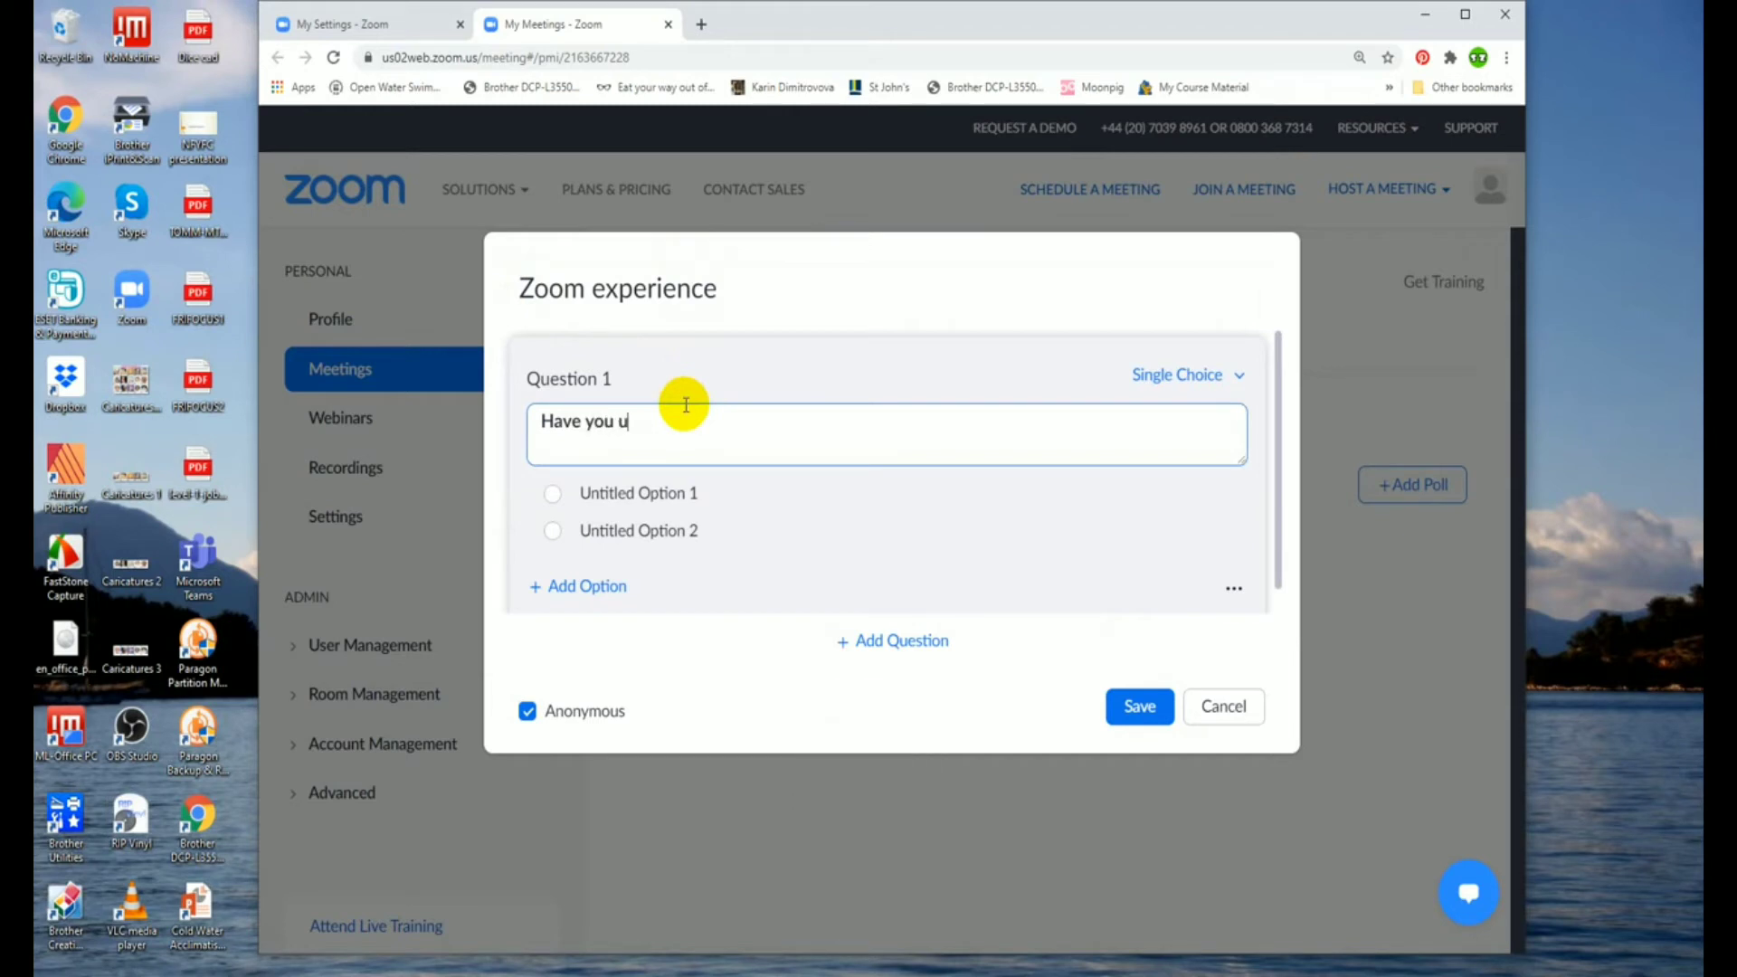
{"action": "type", "text": "polls befor"}
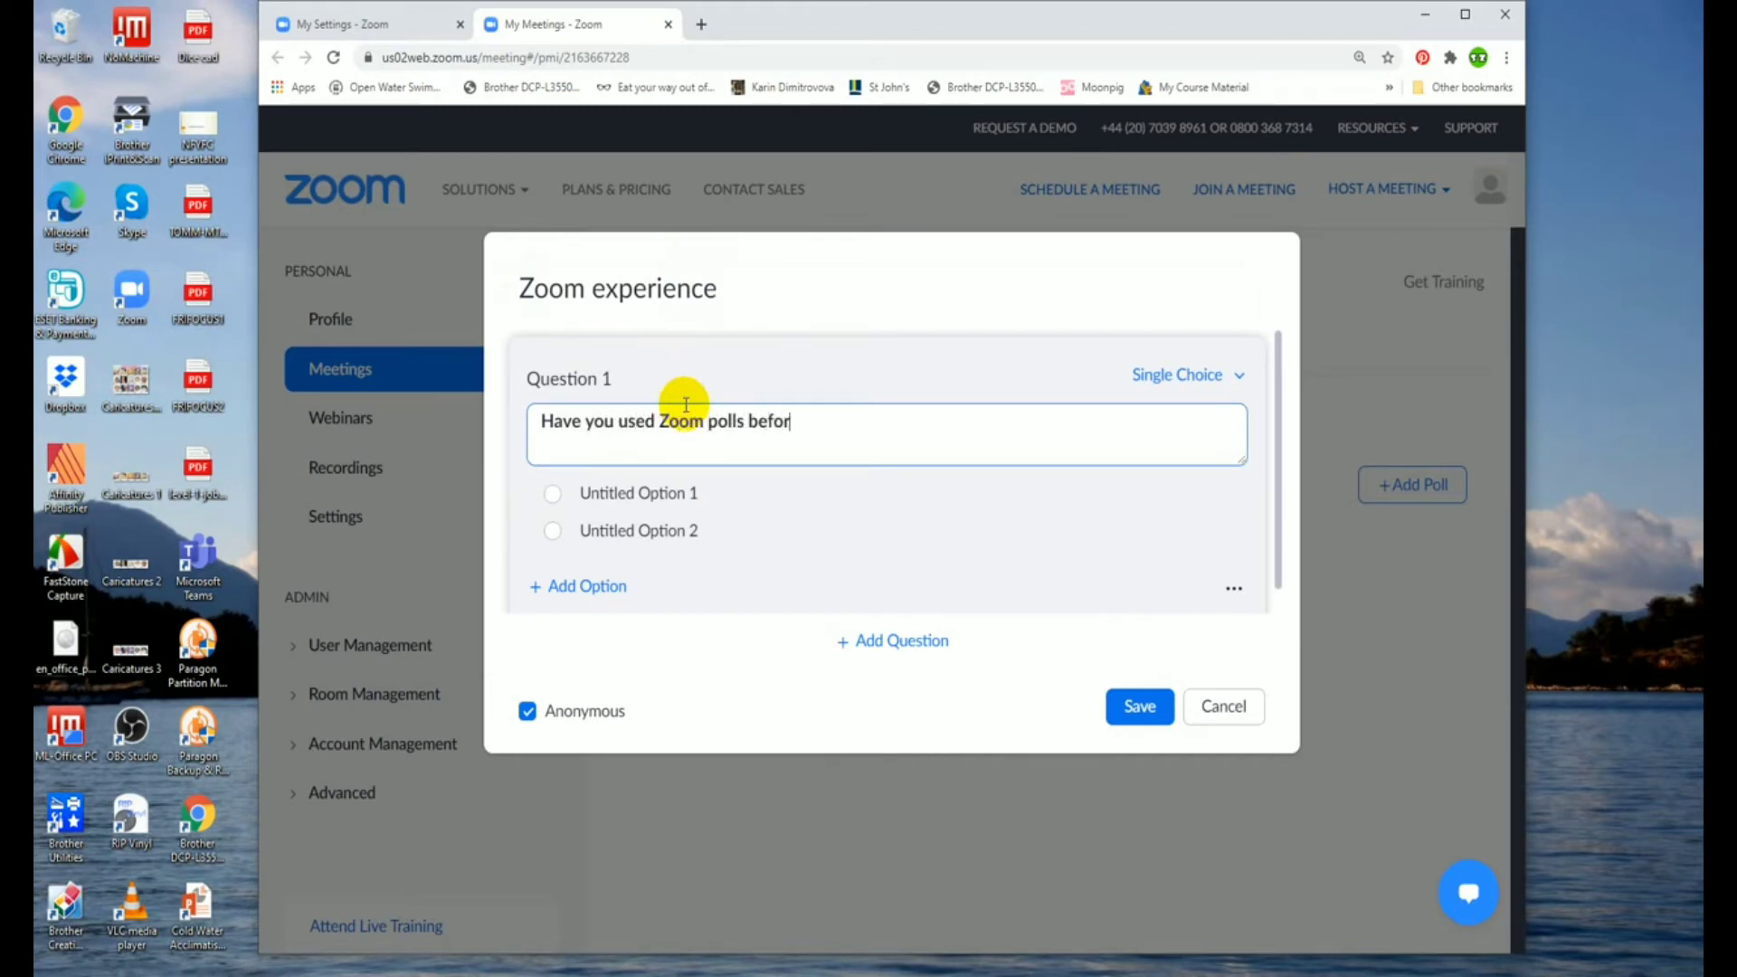
{"action": "type", "text": "e?"}
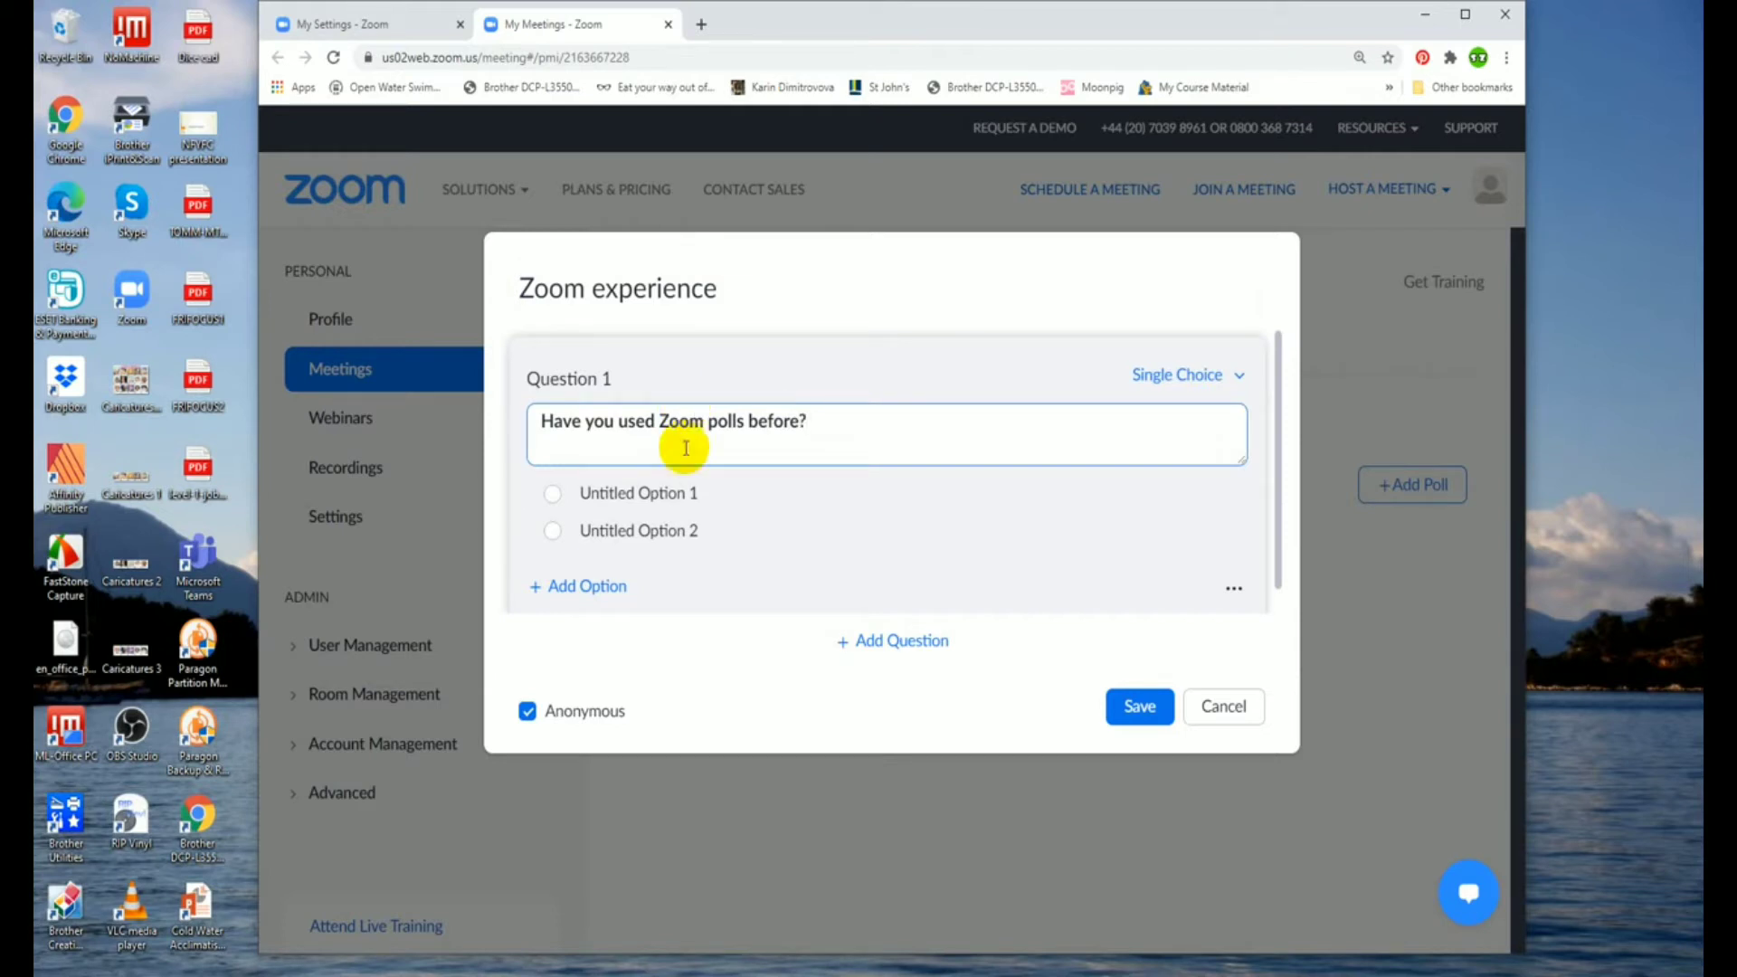
Step: Set the first question's two answer options to "Yes" and "No", and check the choice type list
{"action": "left_click", "coordinate": [685, 493]}
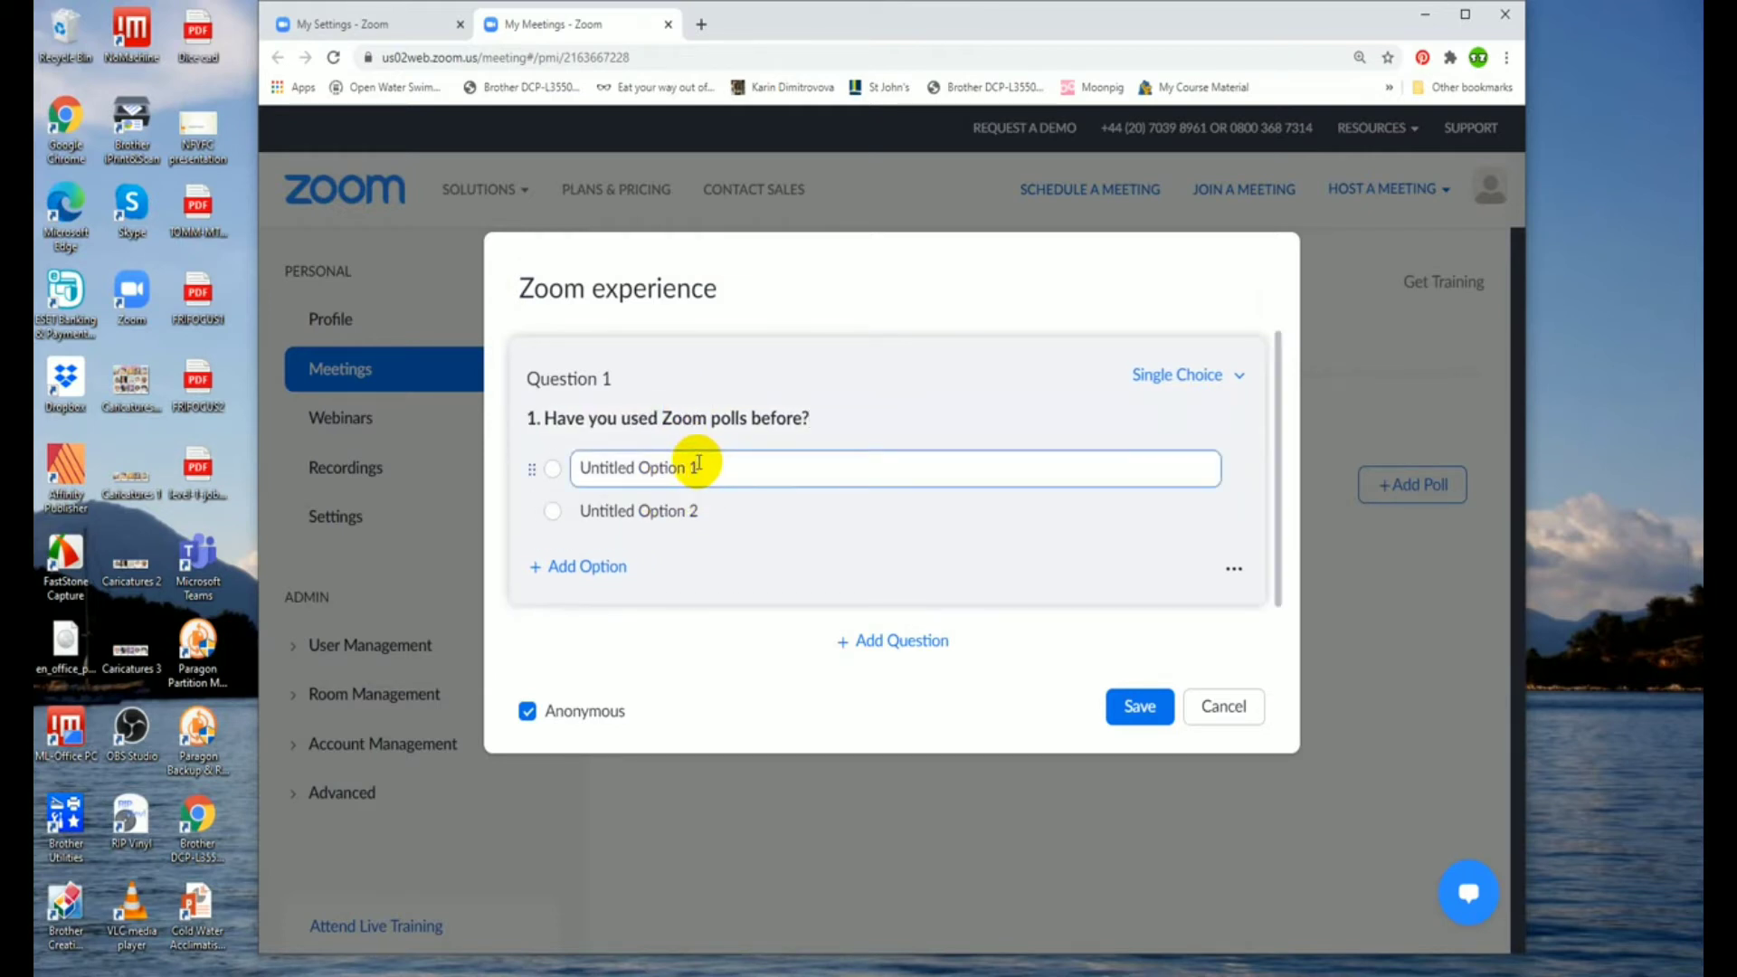
{"action": "left_click_drag", "start_coordinate": [710, 465], "coordinate": [619, 457]}
{"action": "type", "text": "Y"}
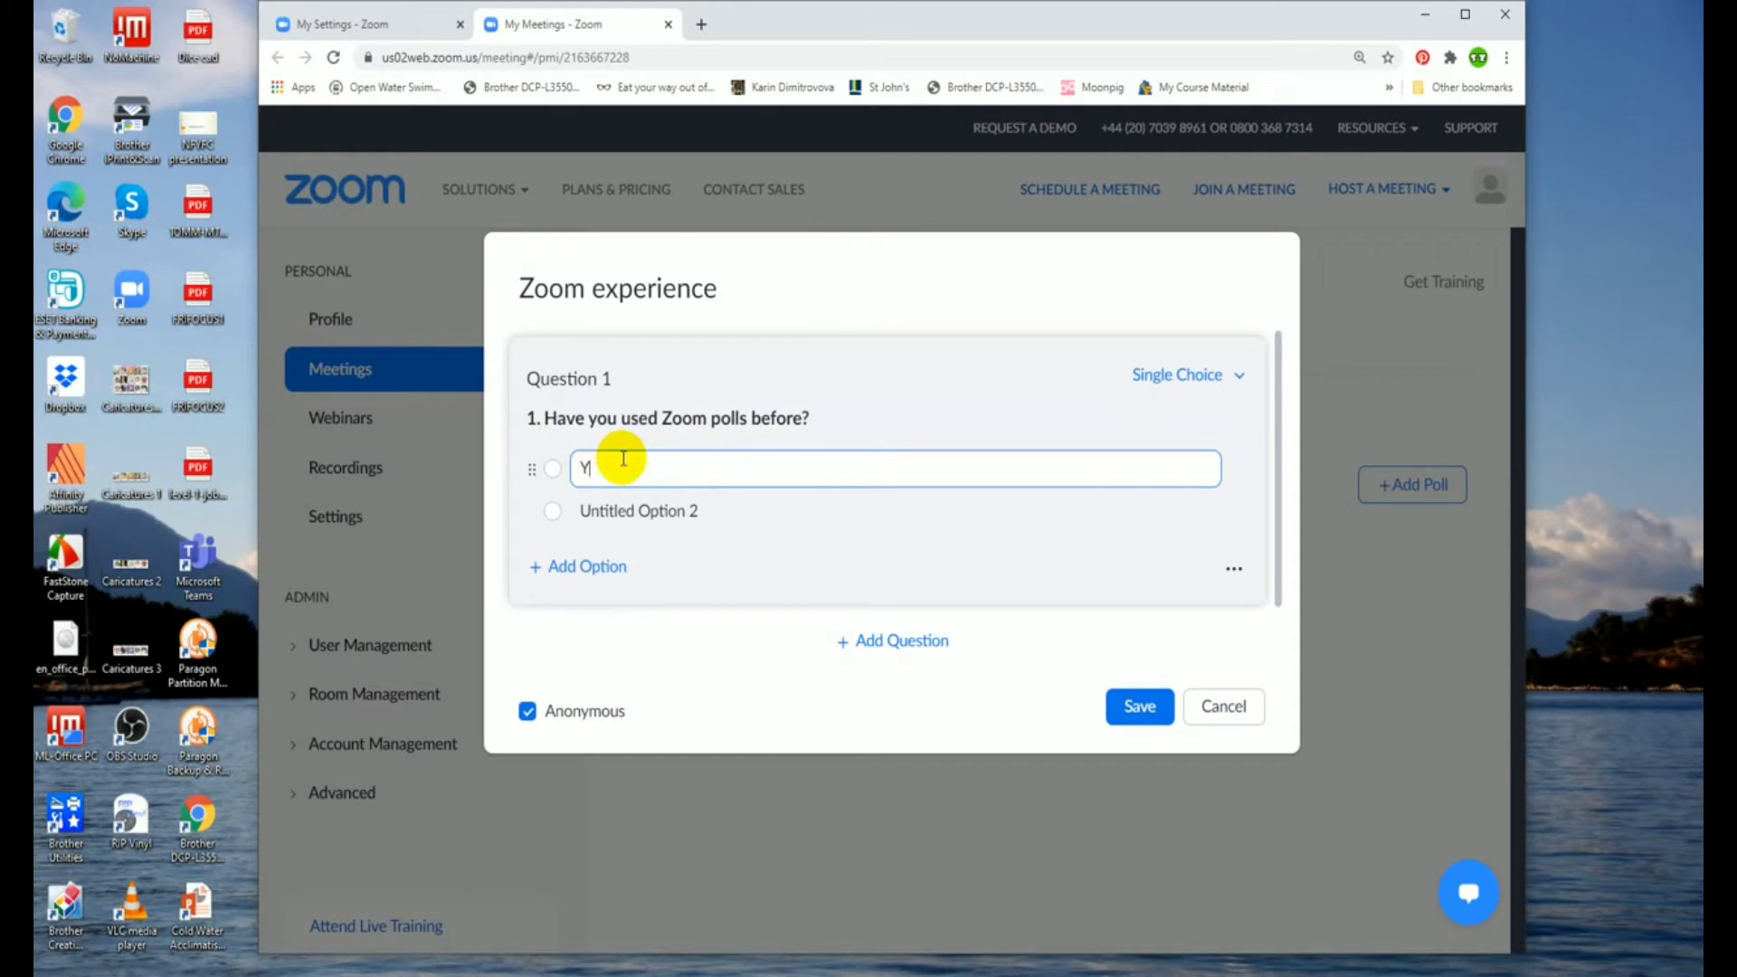
{"action": "type", "text": "es"}
{"action": "left_click", "coordinate": [632, 506]}
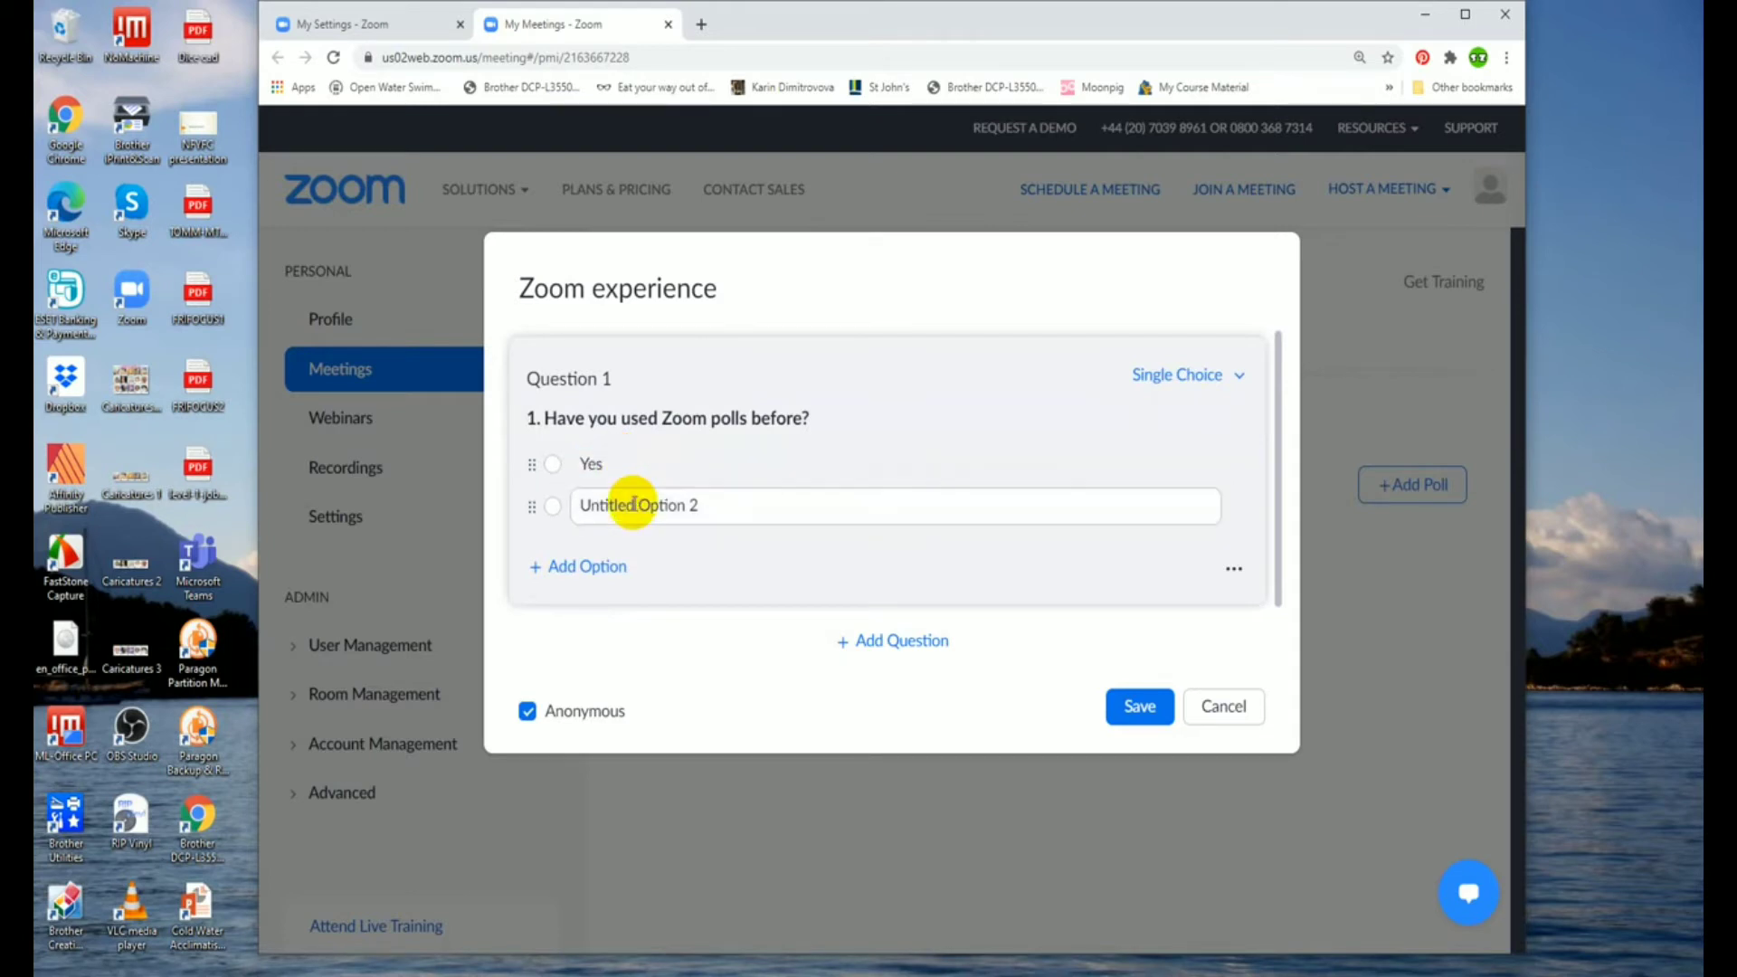
{"action": "triple_click", "coordinate": [706, 507]}
{"action": "left_click_drag", "start_coordinate": [706, 508], "coordinate": [574, 497]}
{"action": "type", "text": "No"}
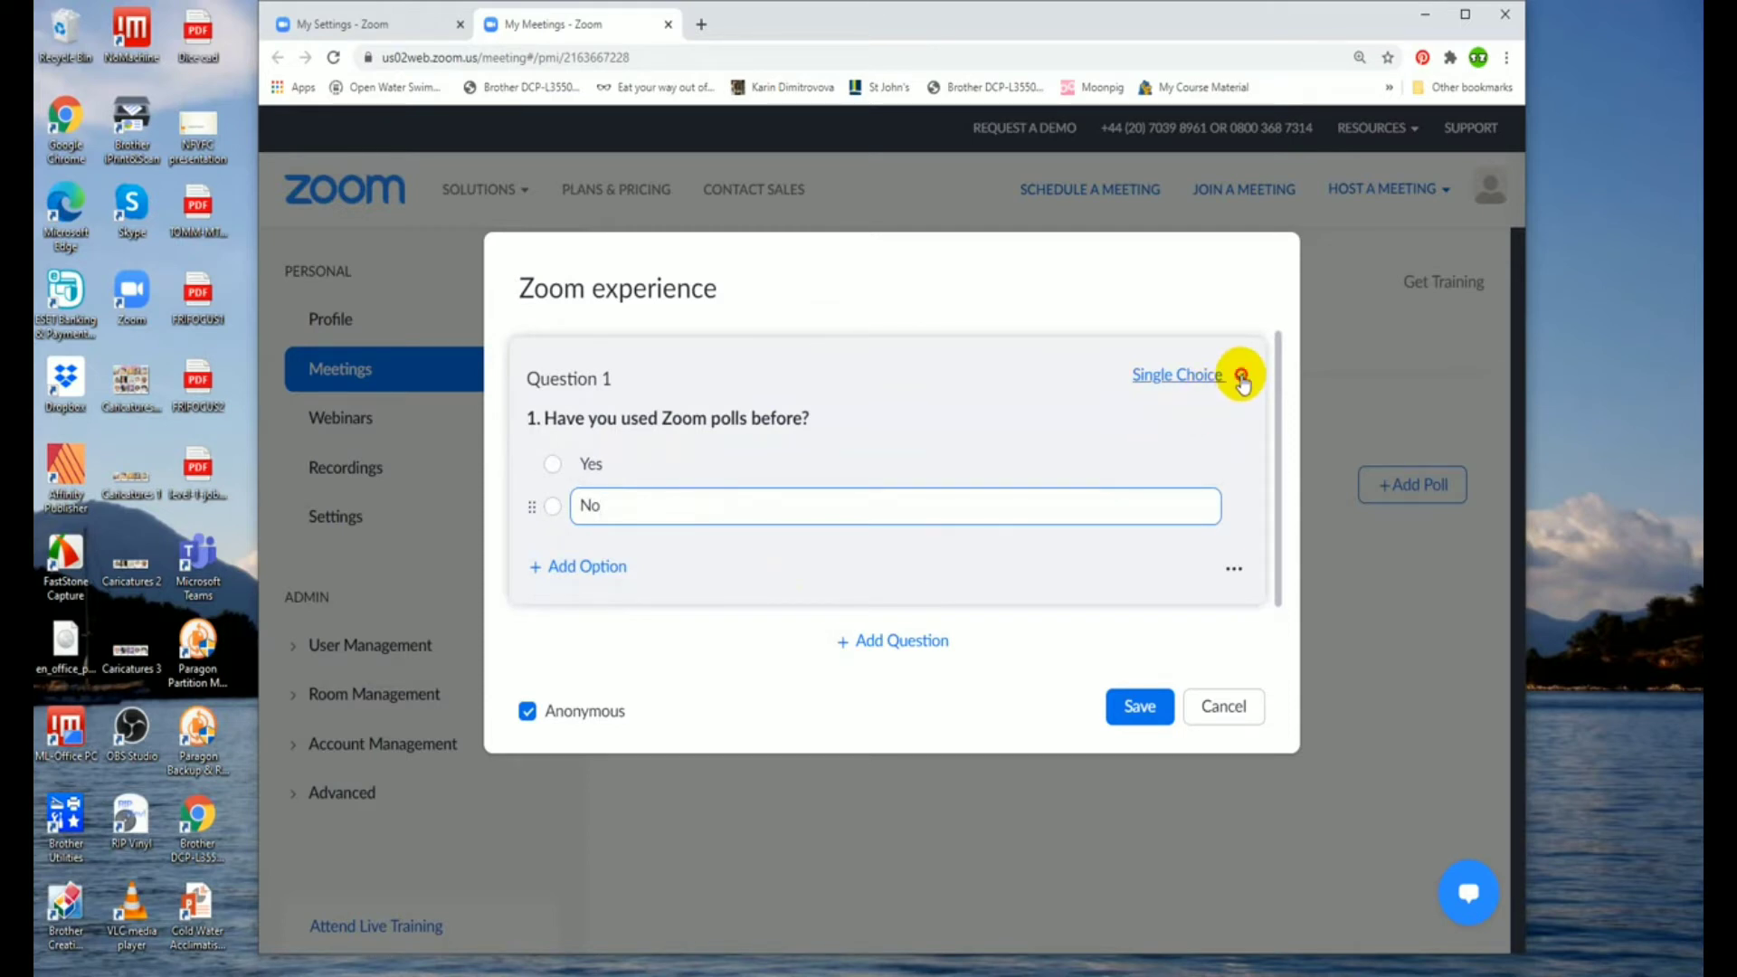
{"action": "left_click", "coordinate": [1241, 376]}
{"action": "left_click", "coordinate": [1240, 375]}
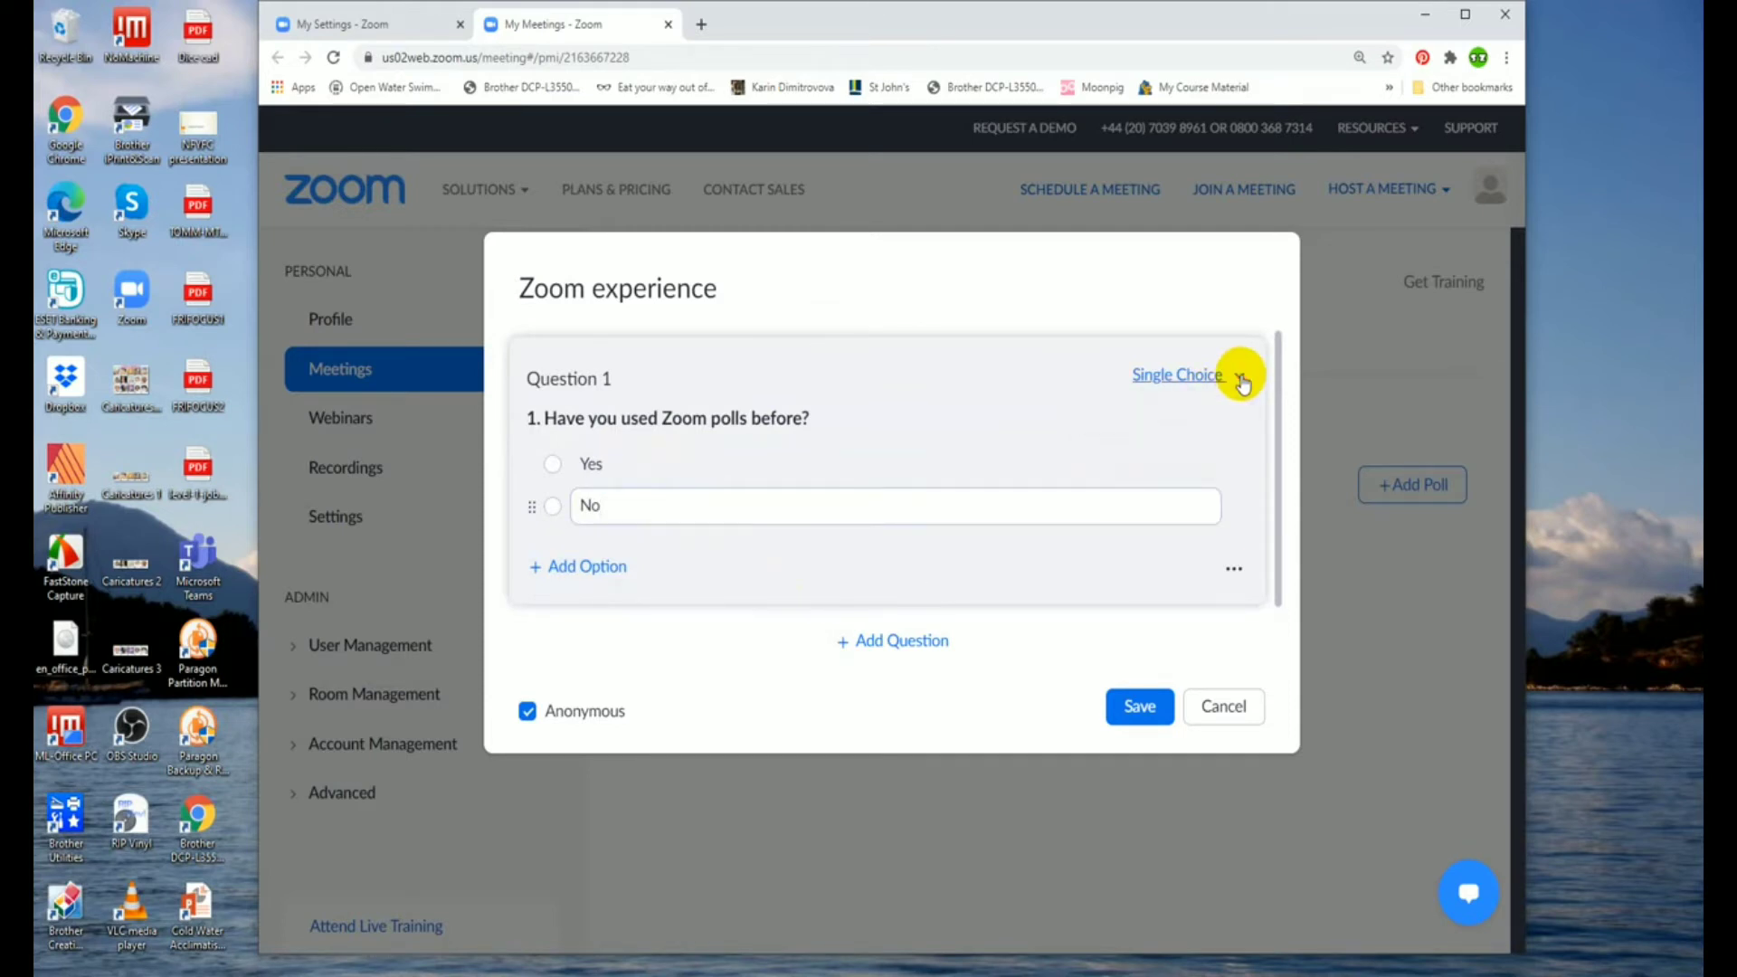
Step: Add a second question to the poll with the text "Do you plan on using Zoom polls soon?"
{"action": "left_click", "coordinate": [886, 644]}
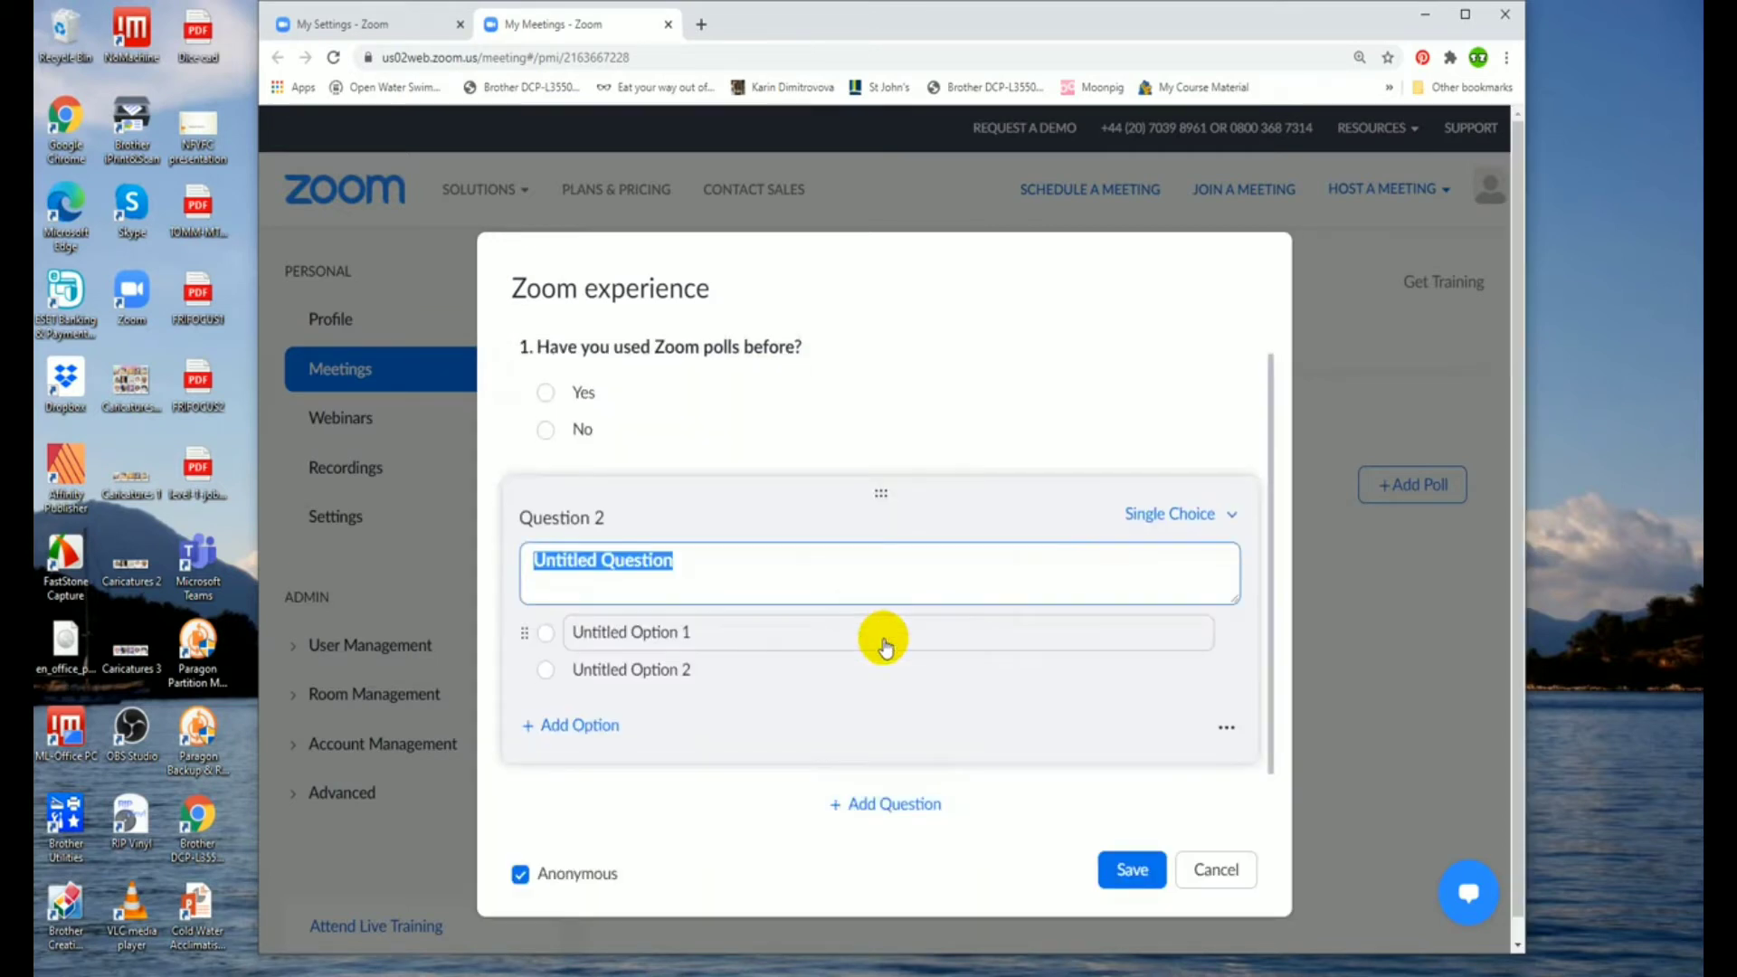
{"action": "left_click", "coordinate": [599, 521]}
{"action": "left_click", "coordinate": [603, 568]}
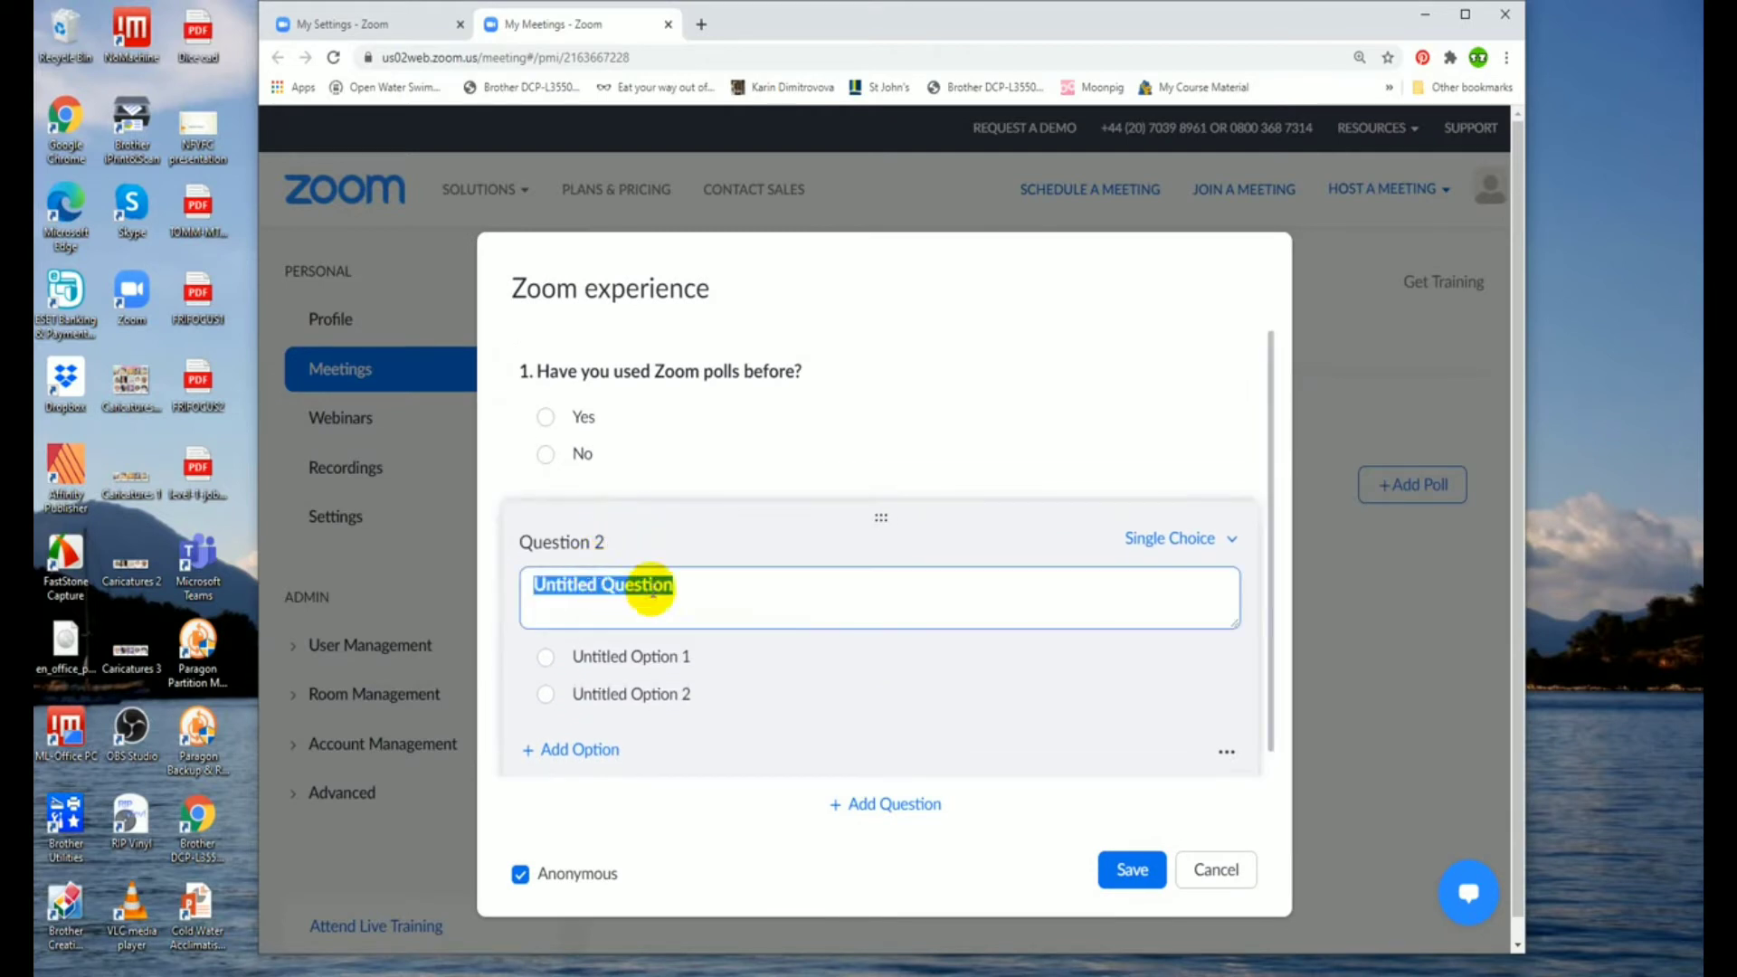
{"action": "left_click_drag", "start_coordinate": [674, 588], "coordinate": [536, 583]}
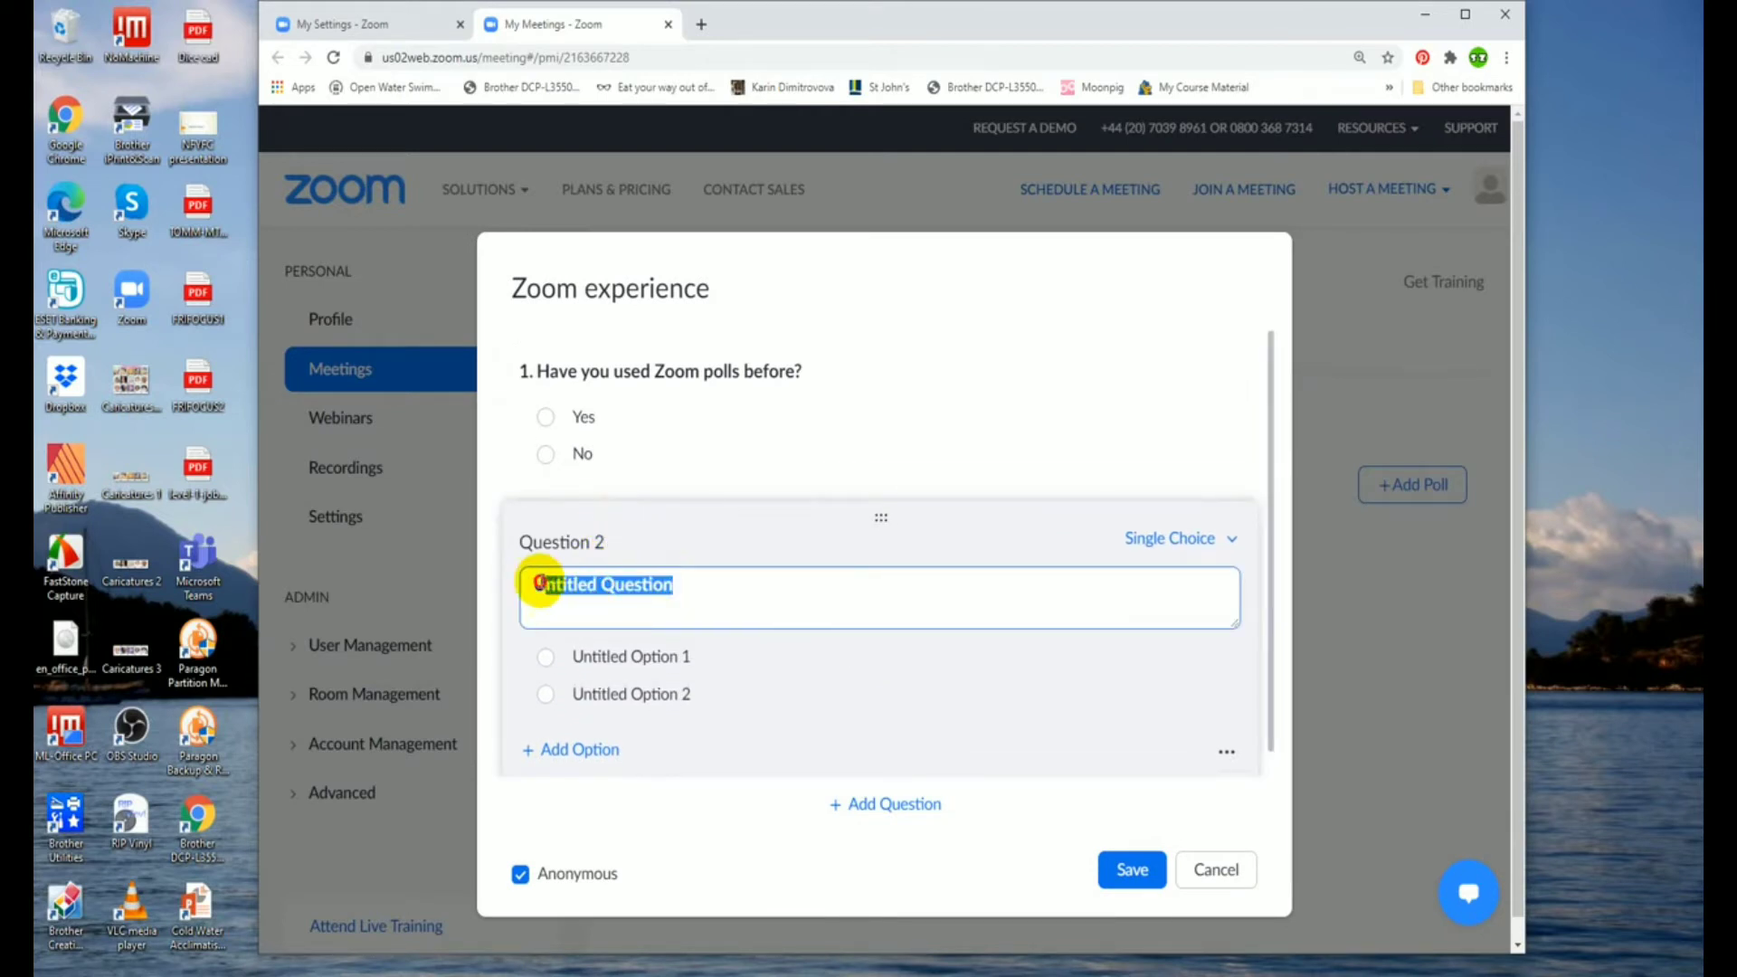
{"action": "type", "text": "D"}
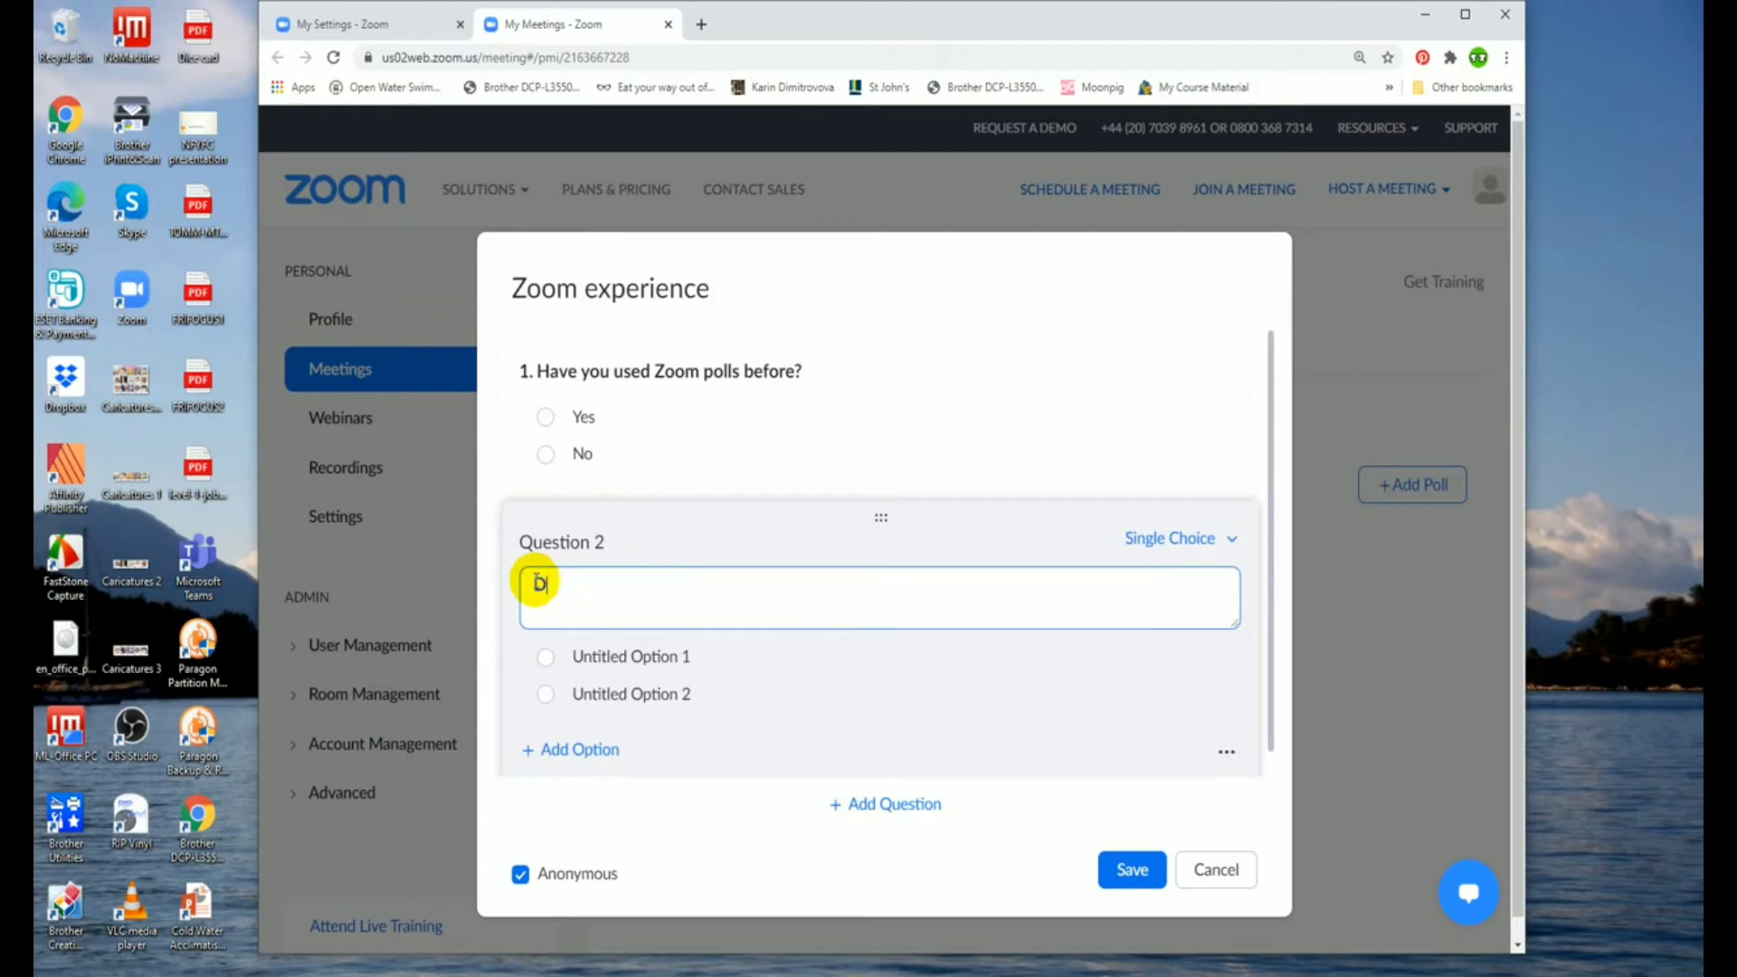
{"action": "type", "text": "o you plan on using "}
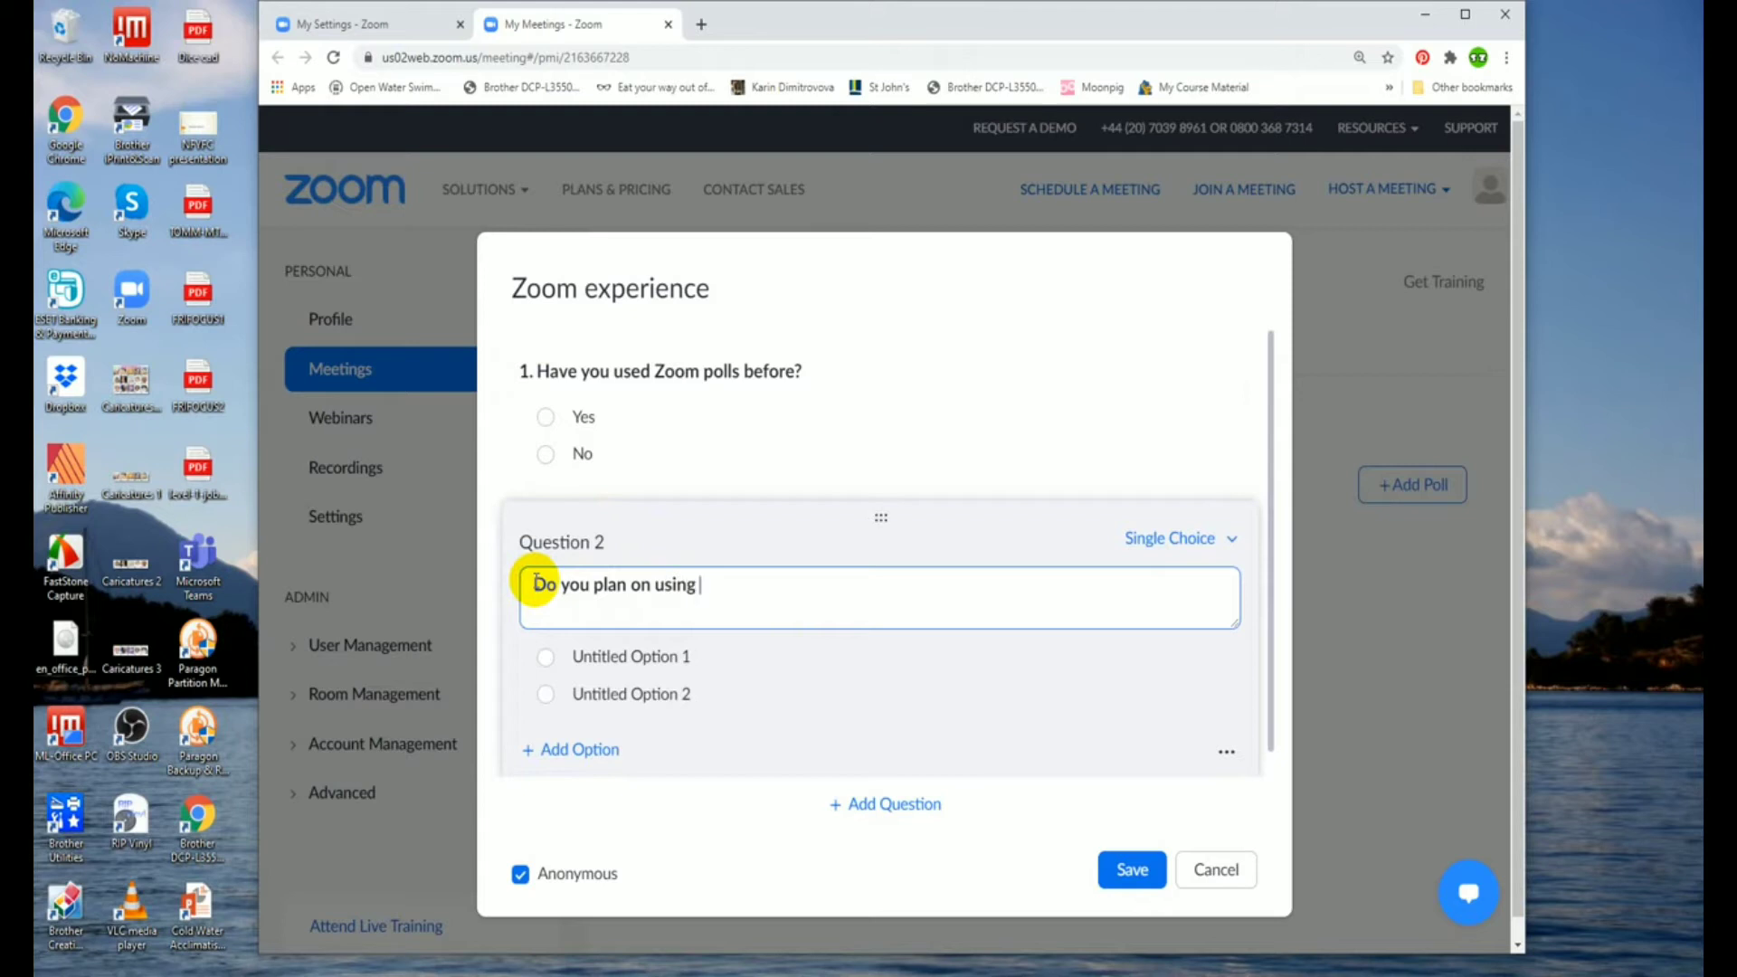
{"action": "type", "text": "Zoom polls soon?"}
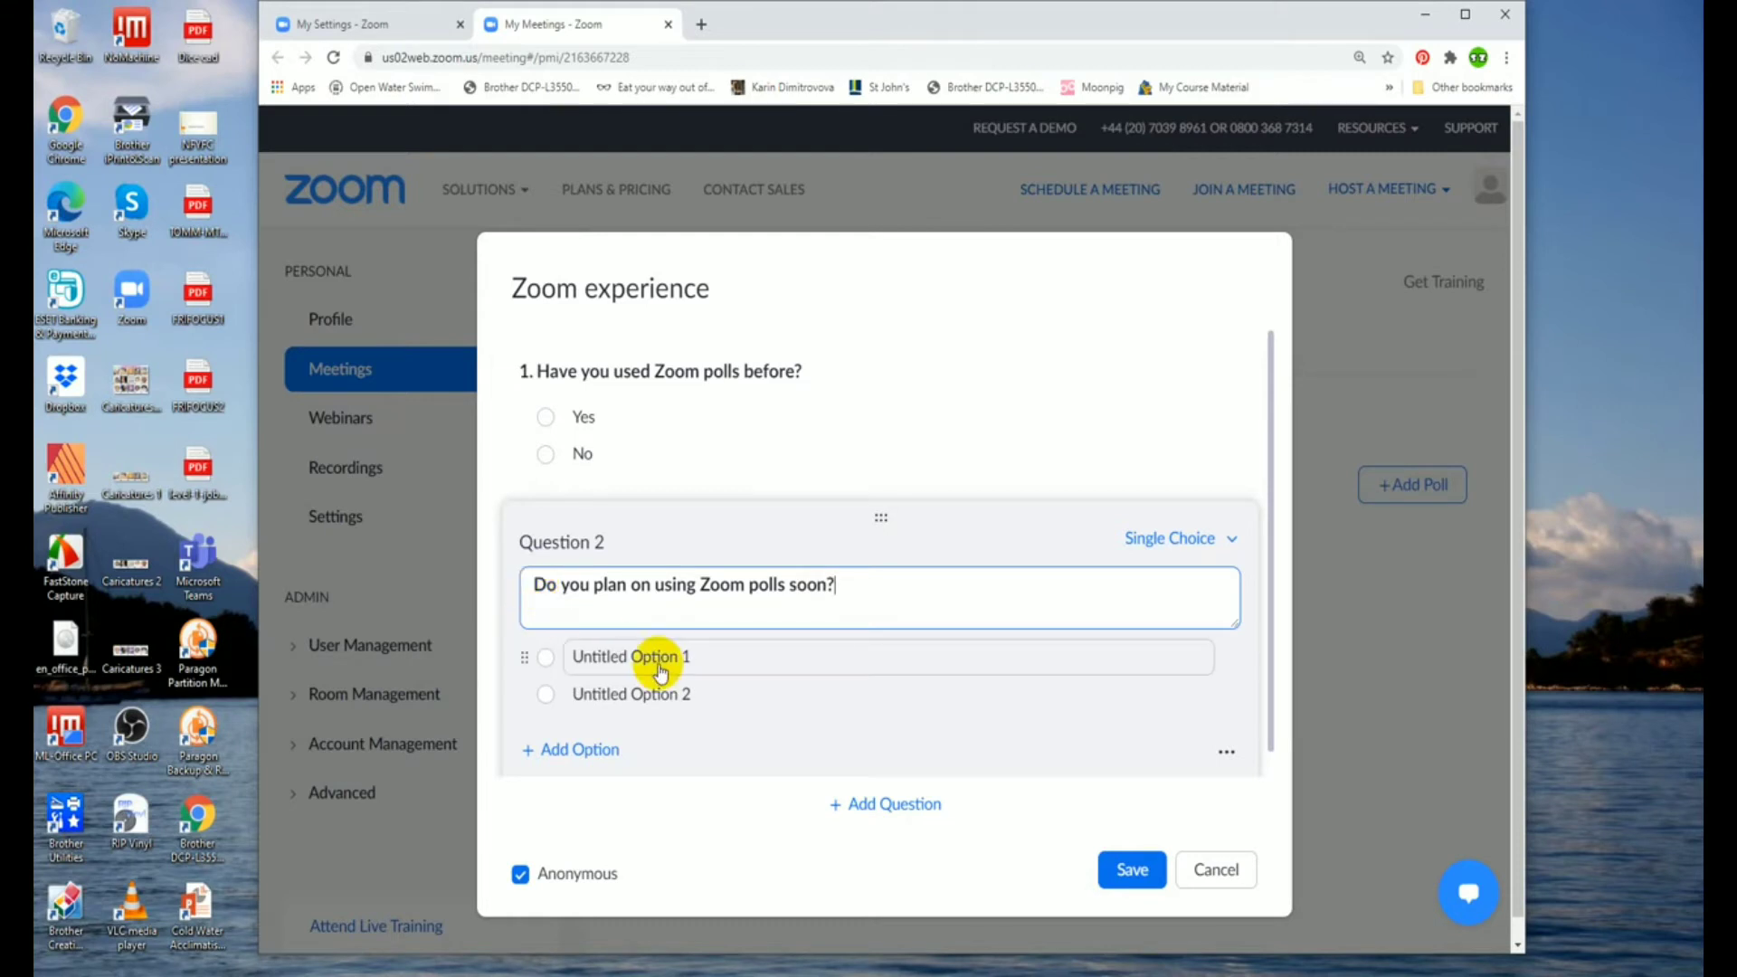
Step: Set the second question's answer options to "Yes" and "No" and save the "Zoom experience" poll
{"action": "left_click", "coordinate": [660, 656]}
{"action": "left_click_drag", "start_coordinate": [690, 631], "coordinate": [579, 624]}
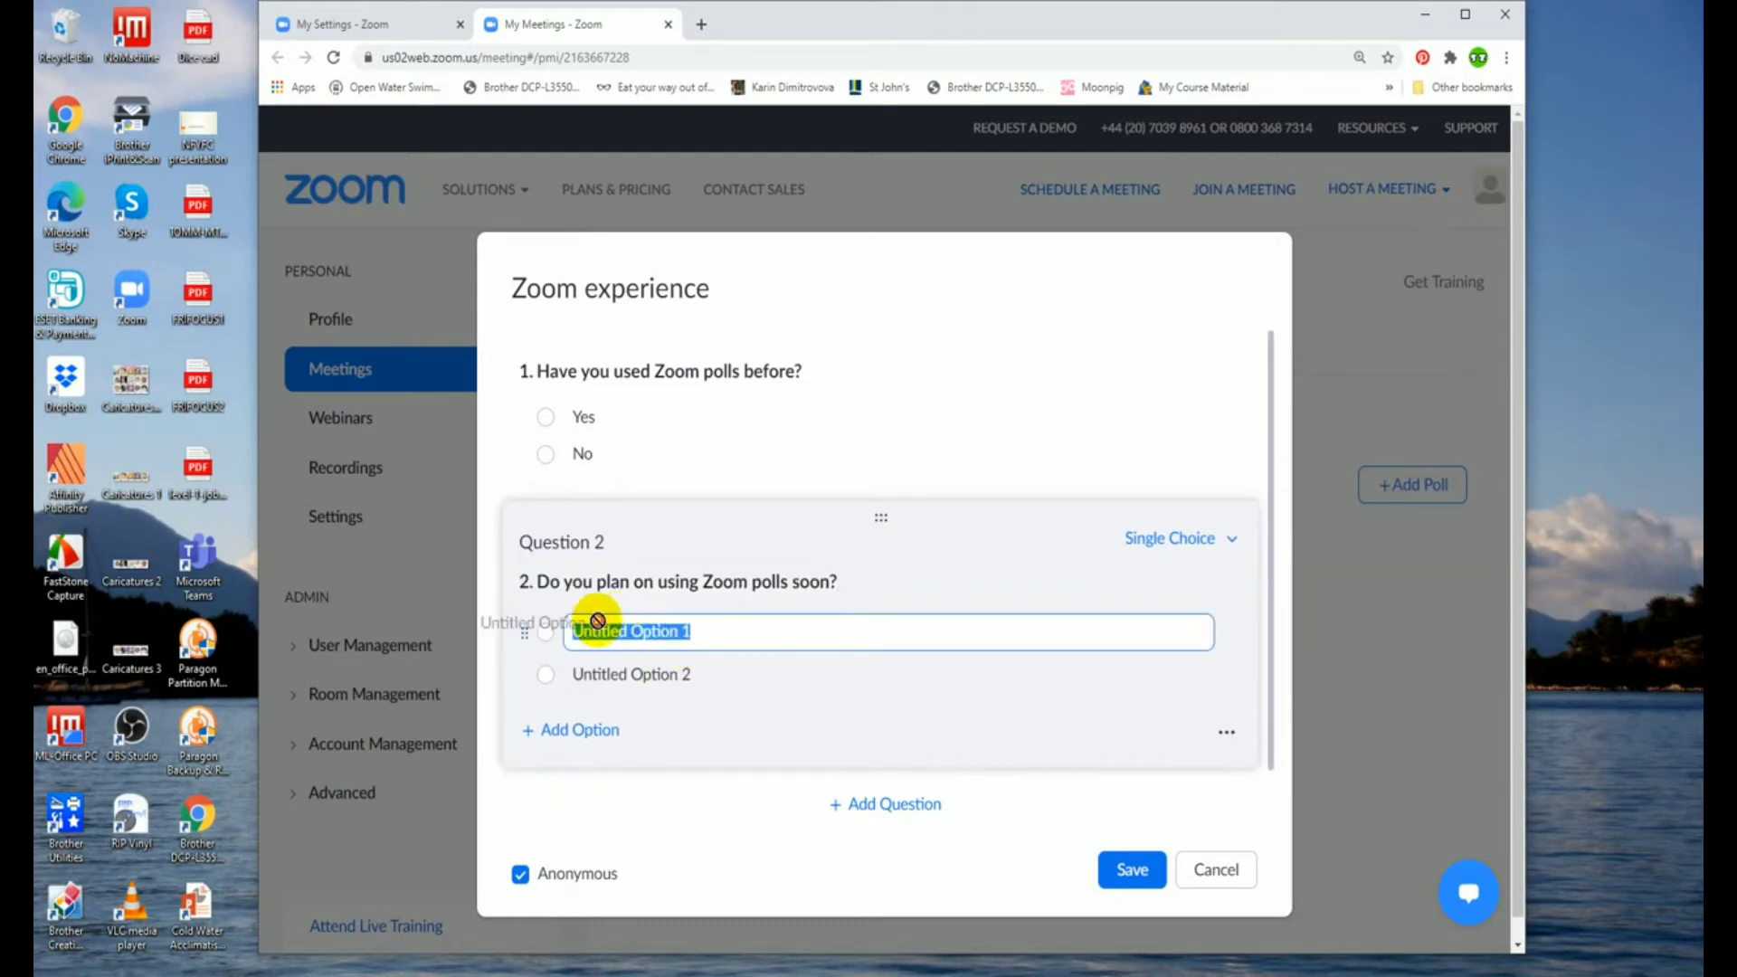
{"action": "type", "text": "Y"}
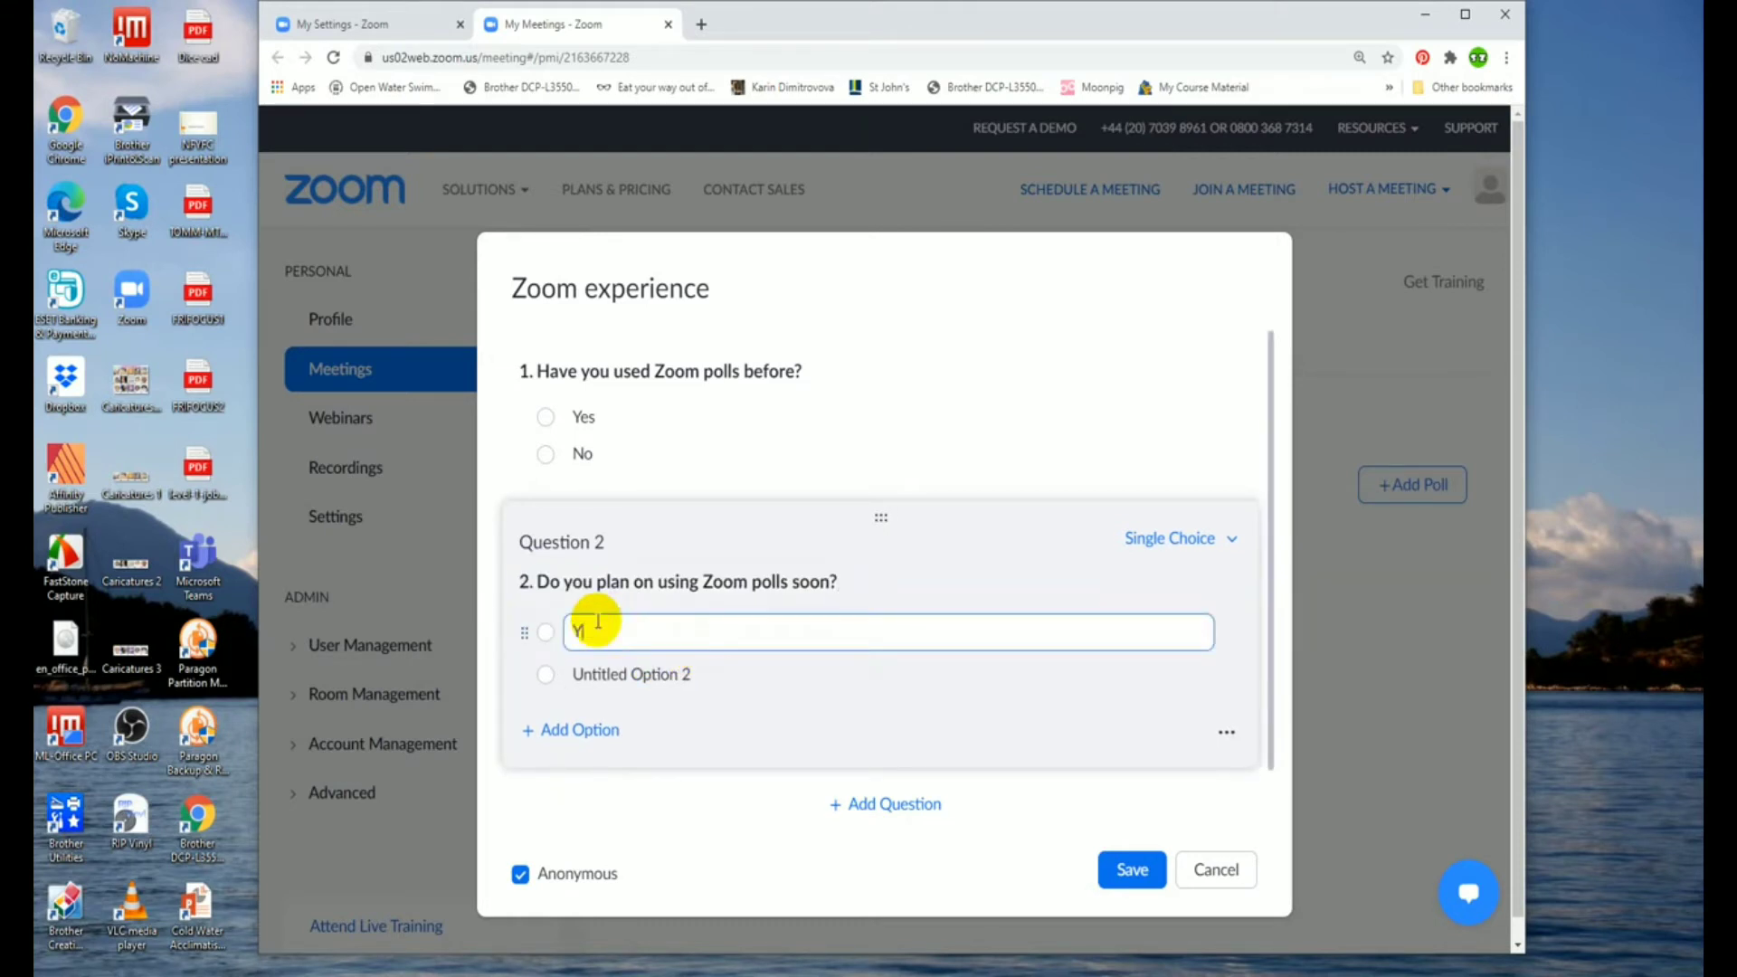
{"action": "type", "text": "es"}
{"action": "left_click", "coordinate": [620, 672]}
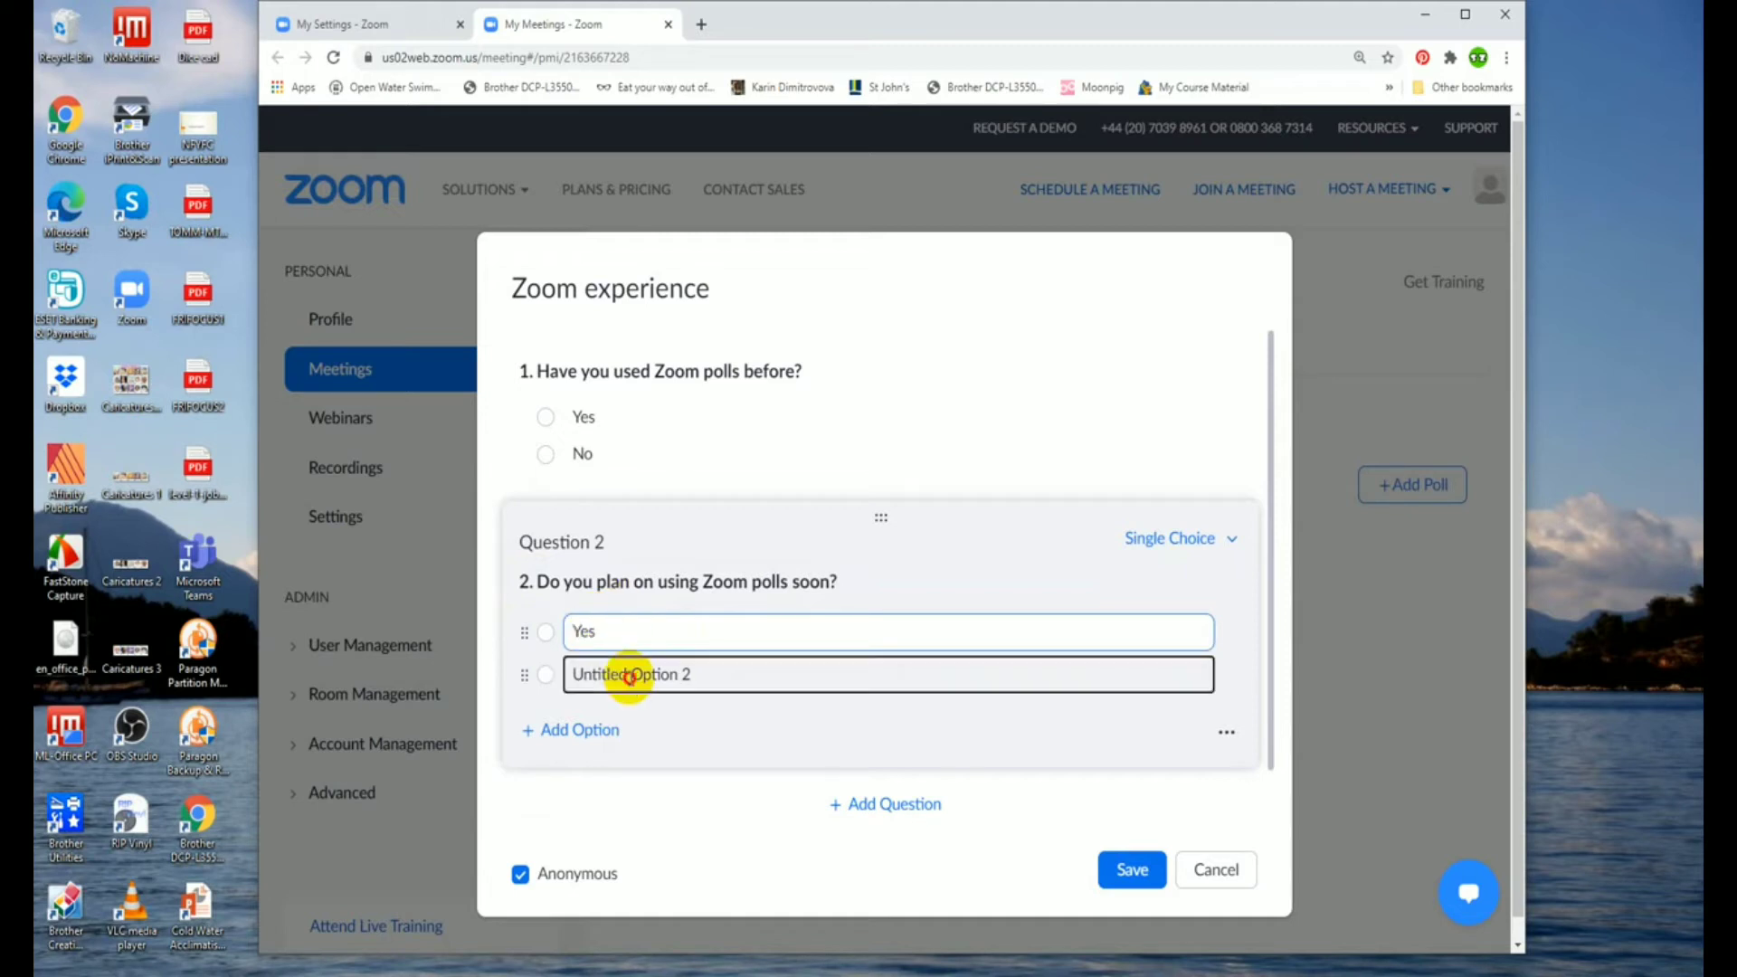
{"action": "left_click", "coordinate": [702, 670]}
{"action": "left_click", "coordinate": [705, 670]}
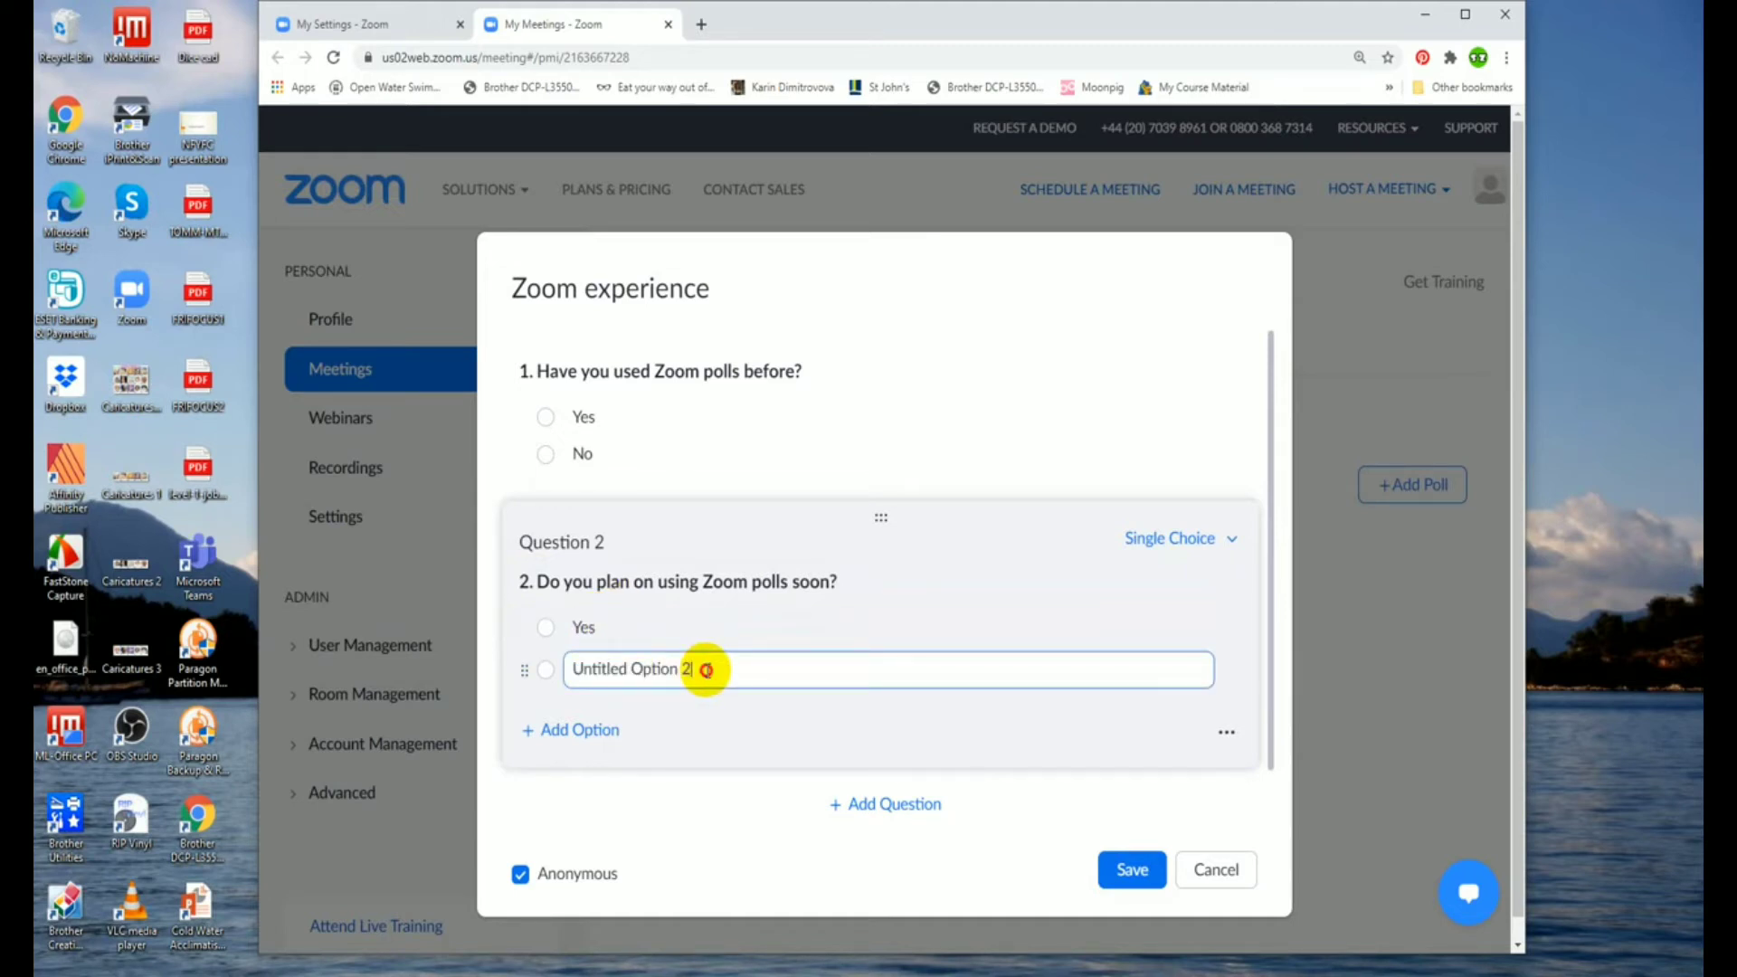
{"action": "left_click_drag", "start_coordinate": [706, 671], "coordinate": [579, 666]}
{"action": "type", "text": "No"}
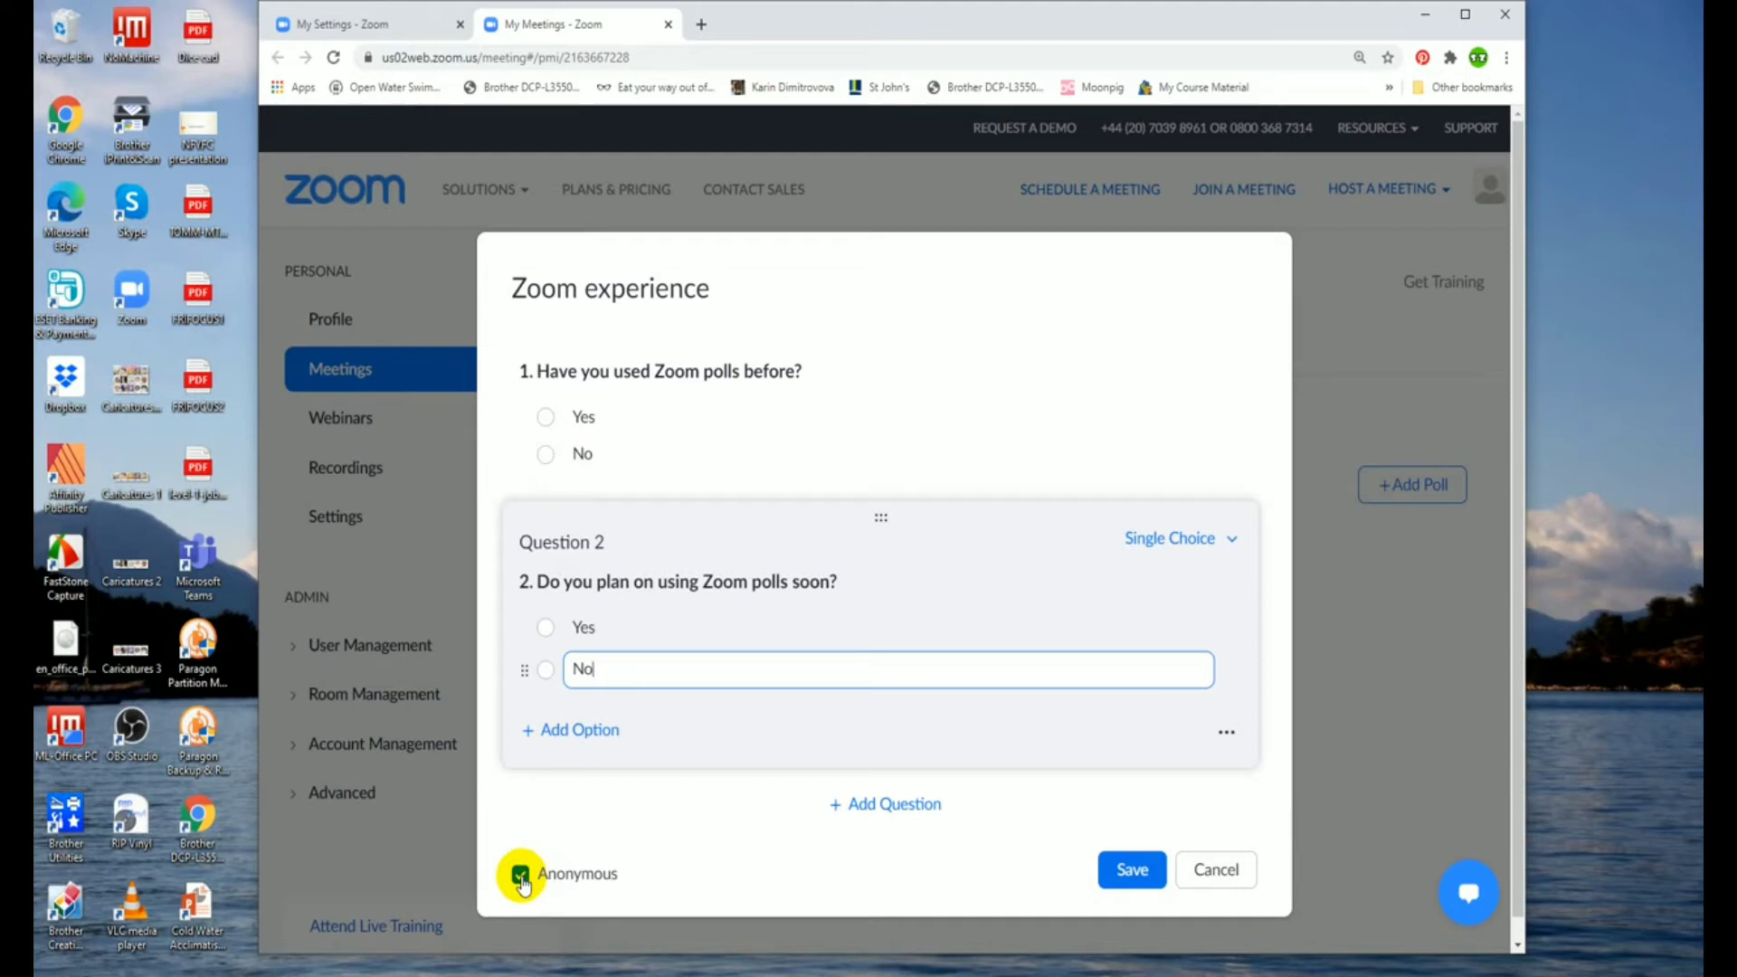
{"action": "left_click", "coordinate": [1134, 870]}
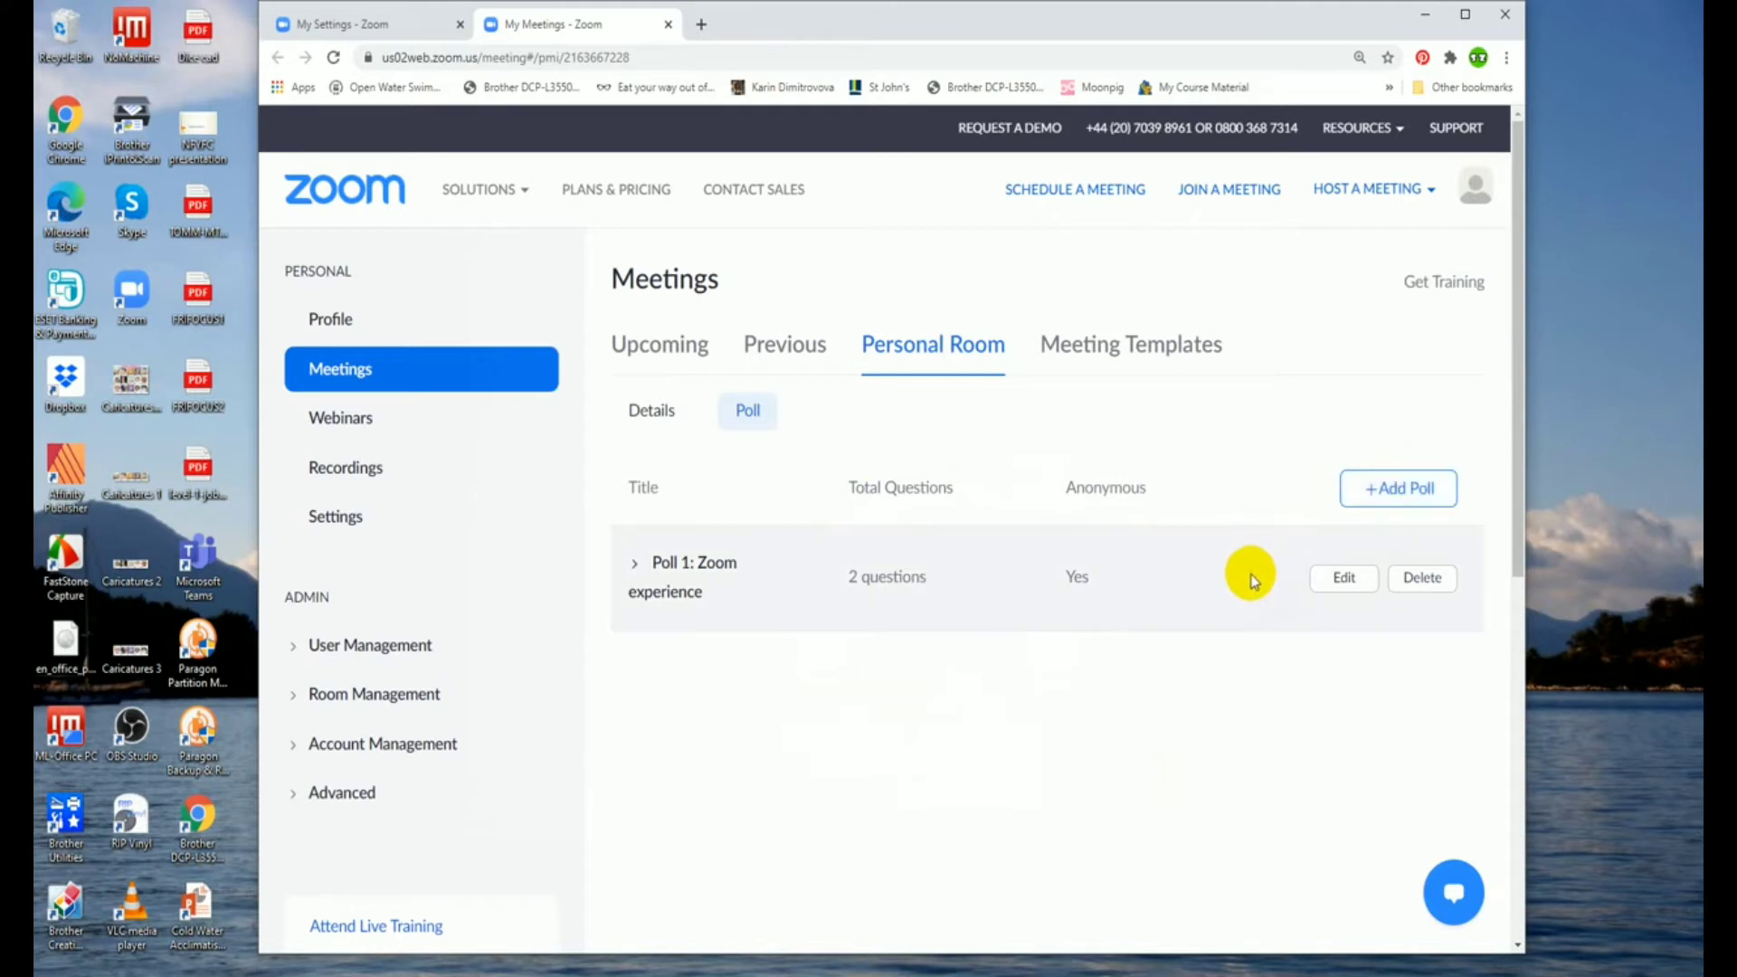
Step: Add another poll titled "Post training" with the first question "Do you feel confident to use Zoom polls?"
{"action": "left_click", "coordinate": [1394, 494]}
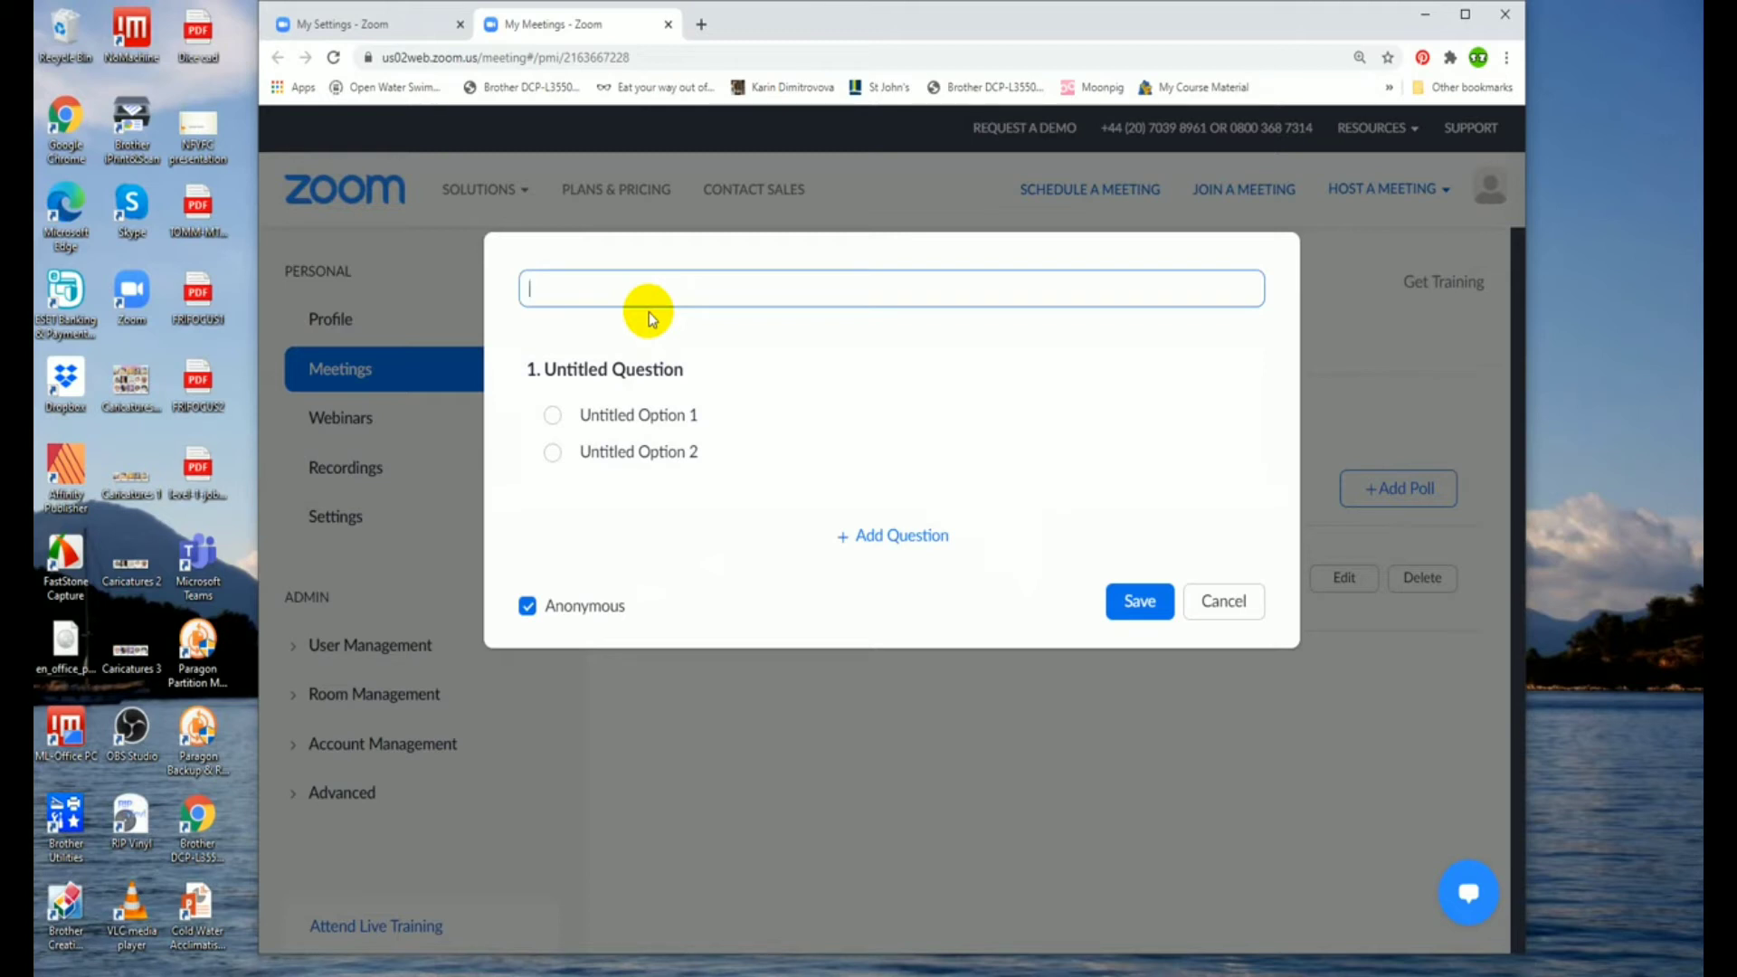
{"action": "type", "text": "Post training"}
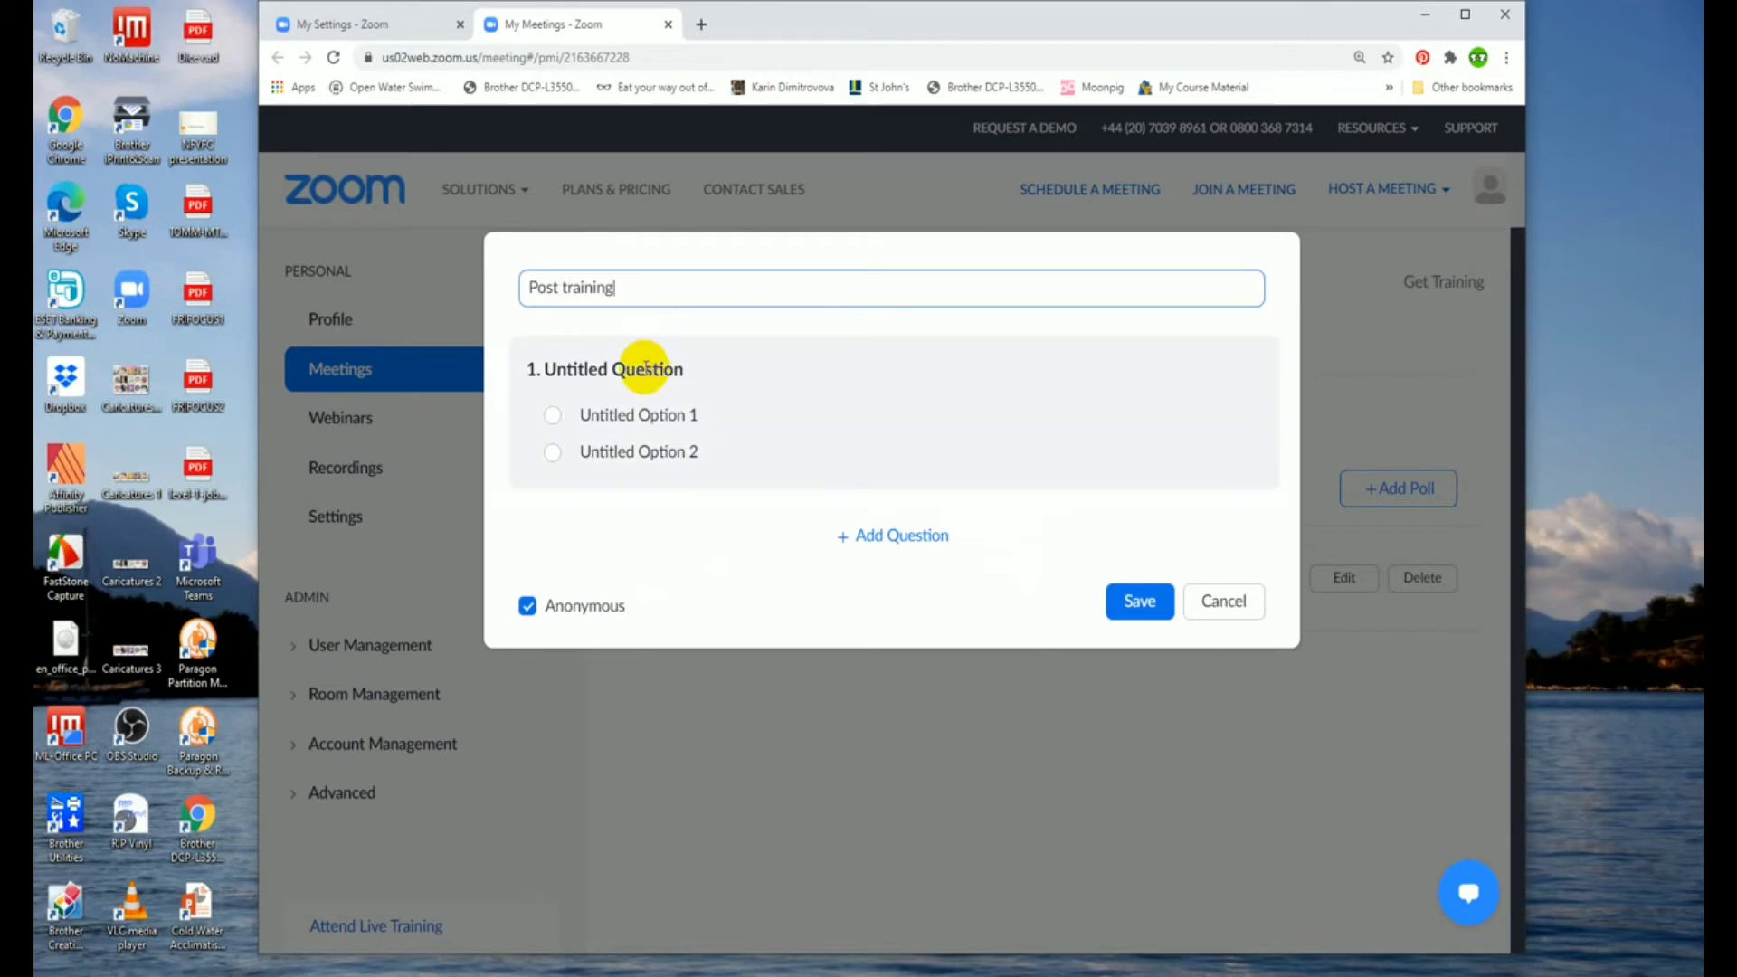
{"action": "left_click", "coordinate": [644, 368]}
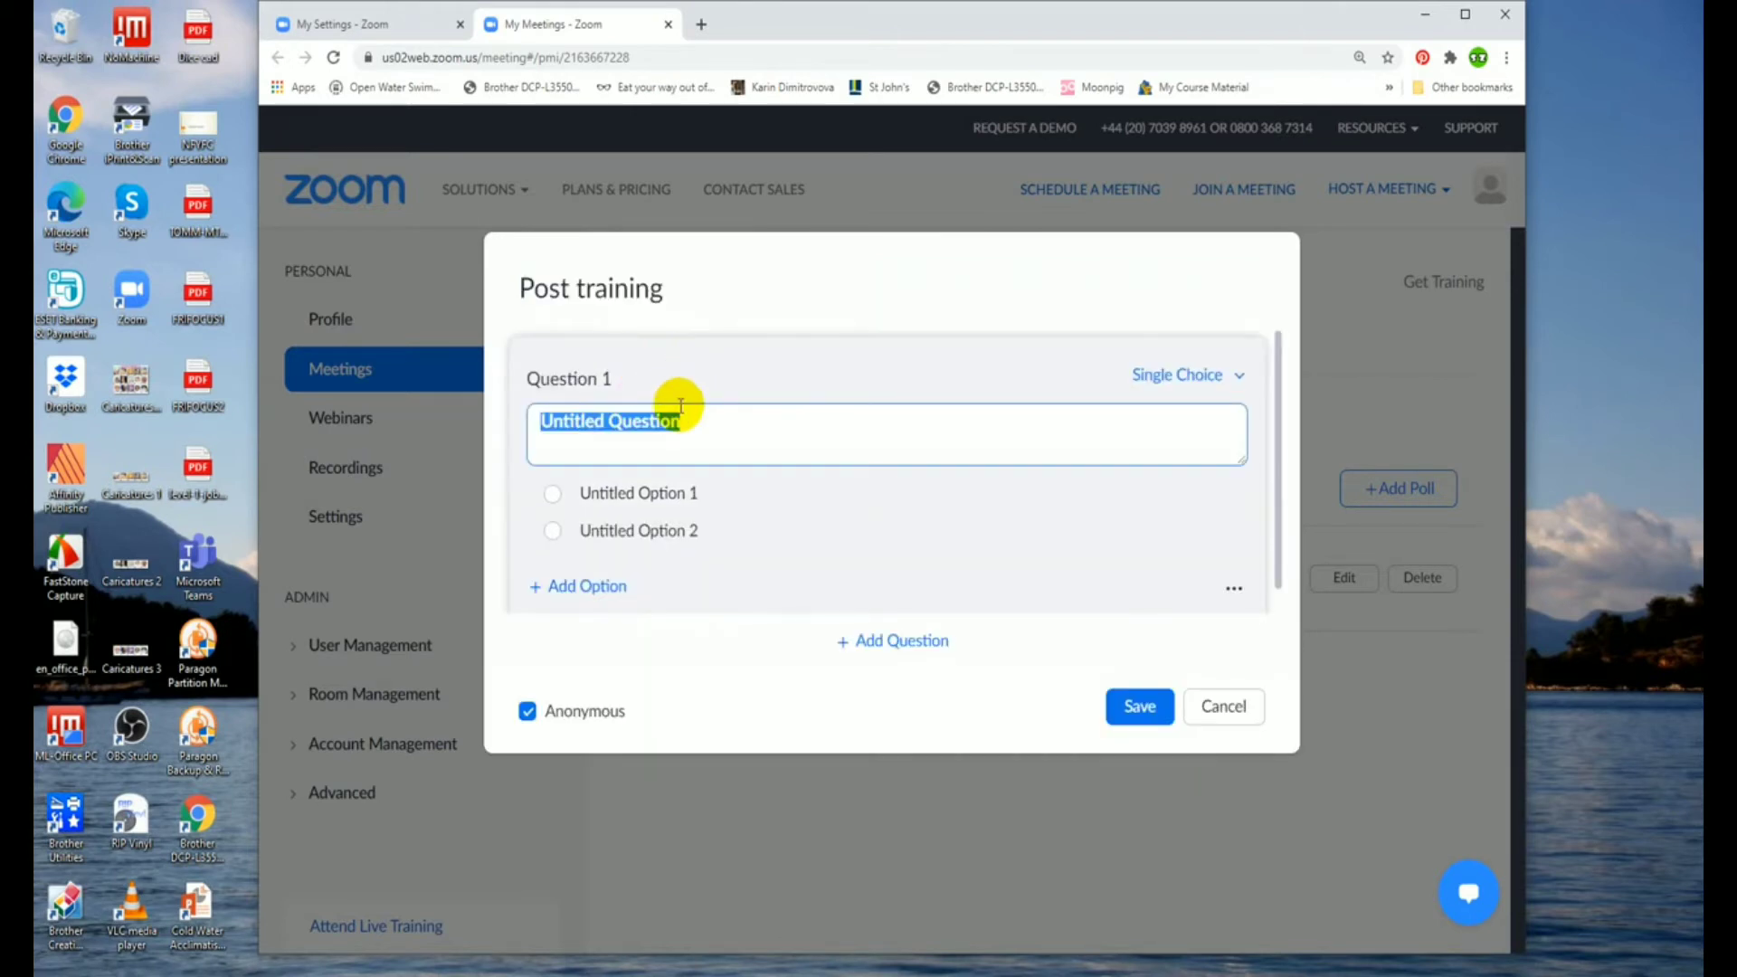
{"action": "type", "text": "Do you f"}
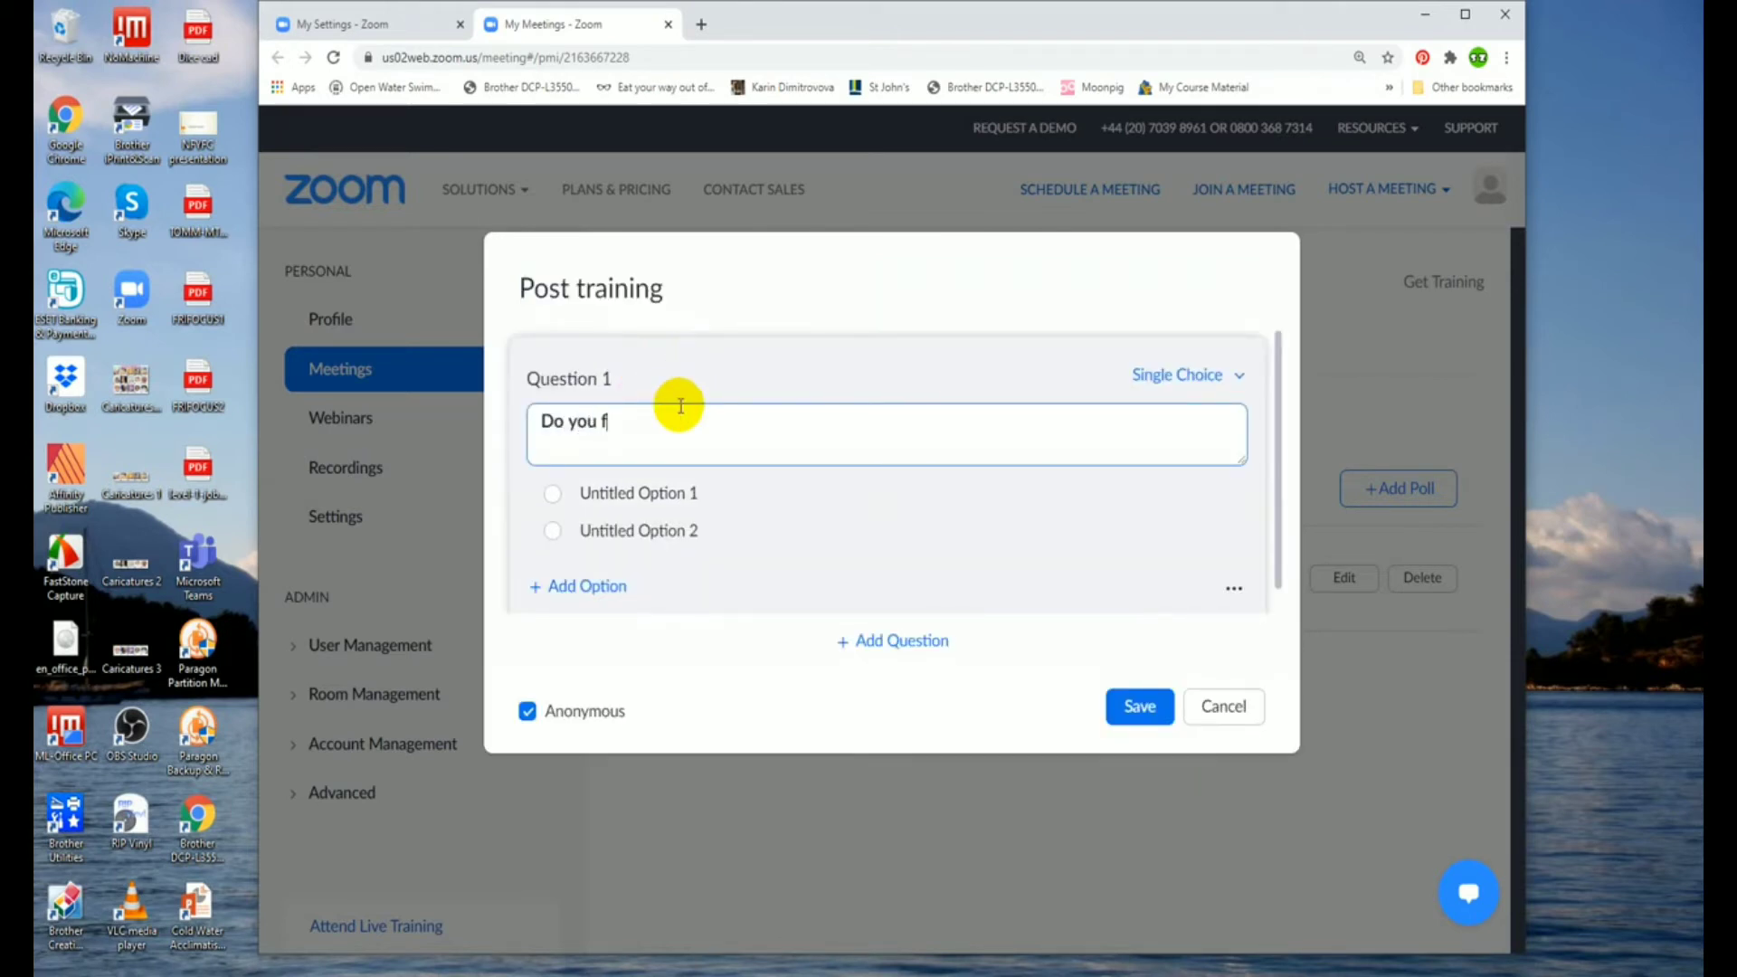
{"action": "type", "text": "eel z"}
{"action": "type", "text": "onfident to use "}
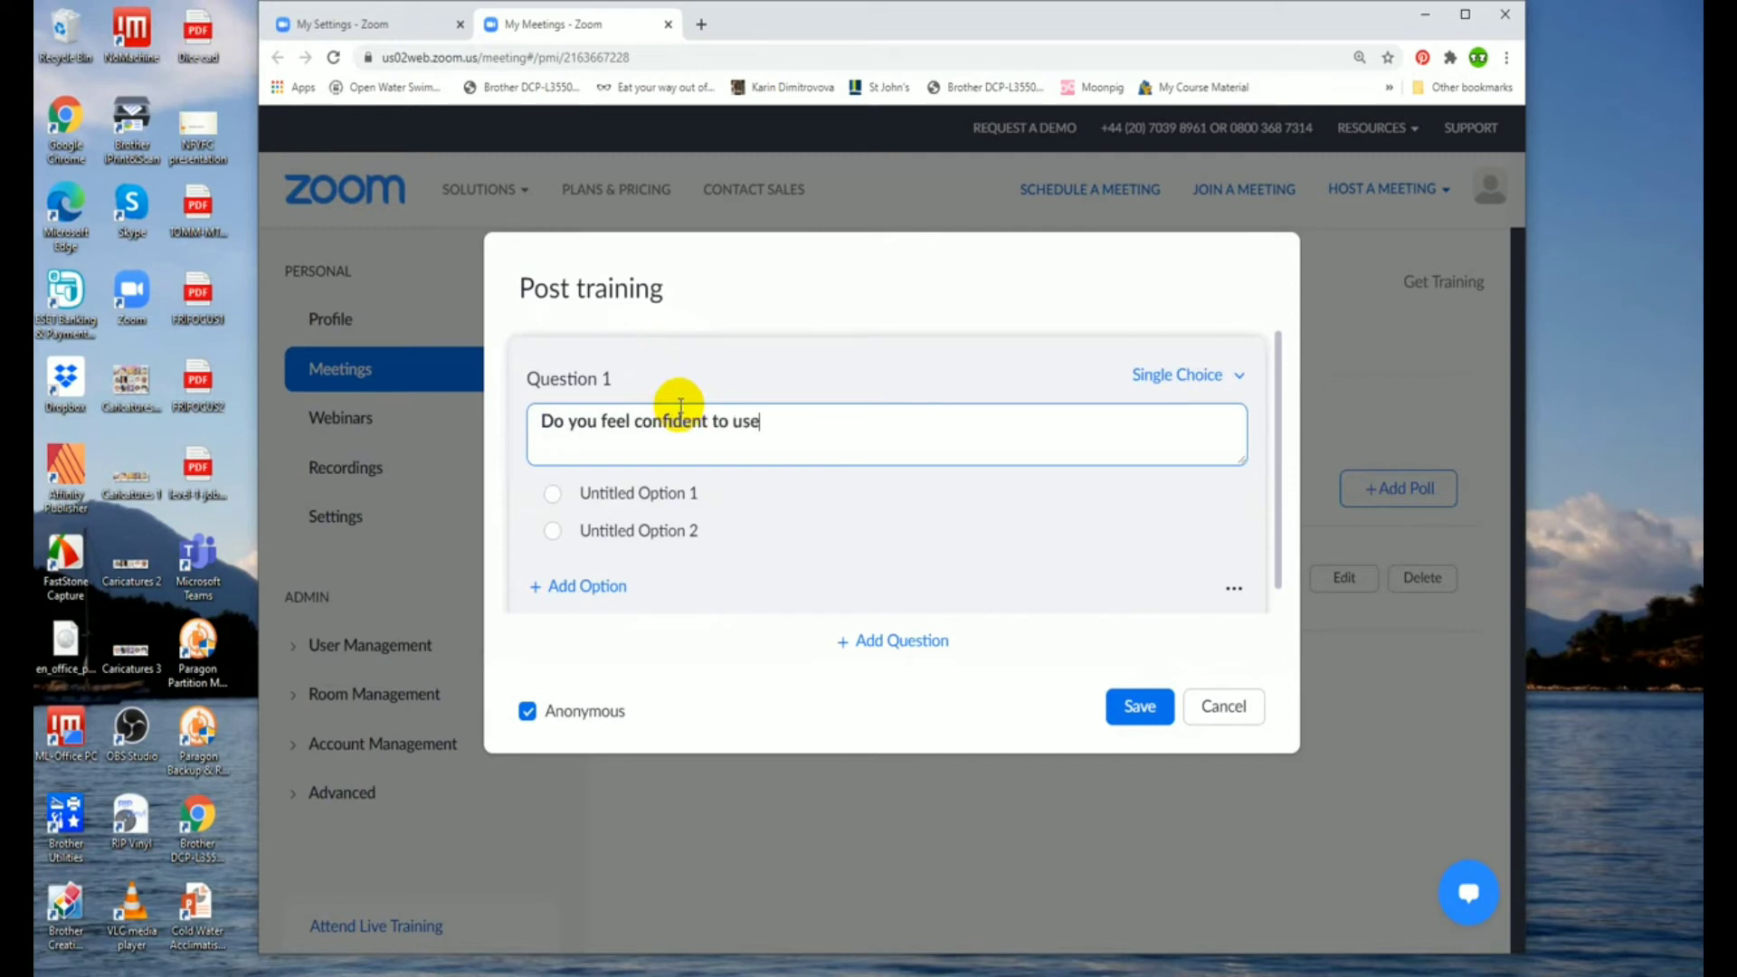
{"action": "type", "text": "Zoom polls?"}
Step: Set the first two answer options of the "Post training" question to "Yes" and "No"
{"action": "left_click", "coordinate": [681, 492]}
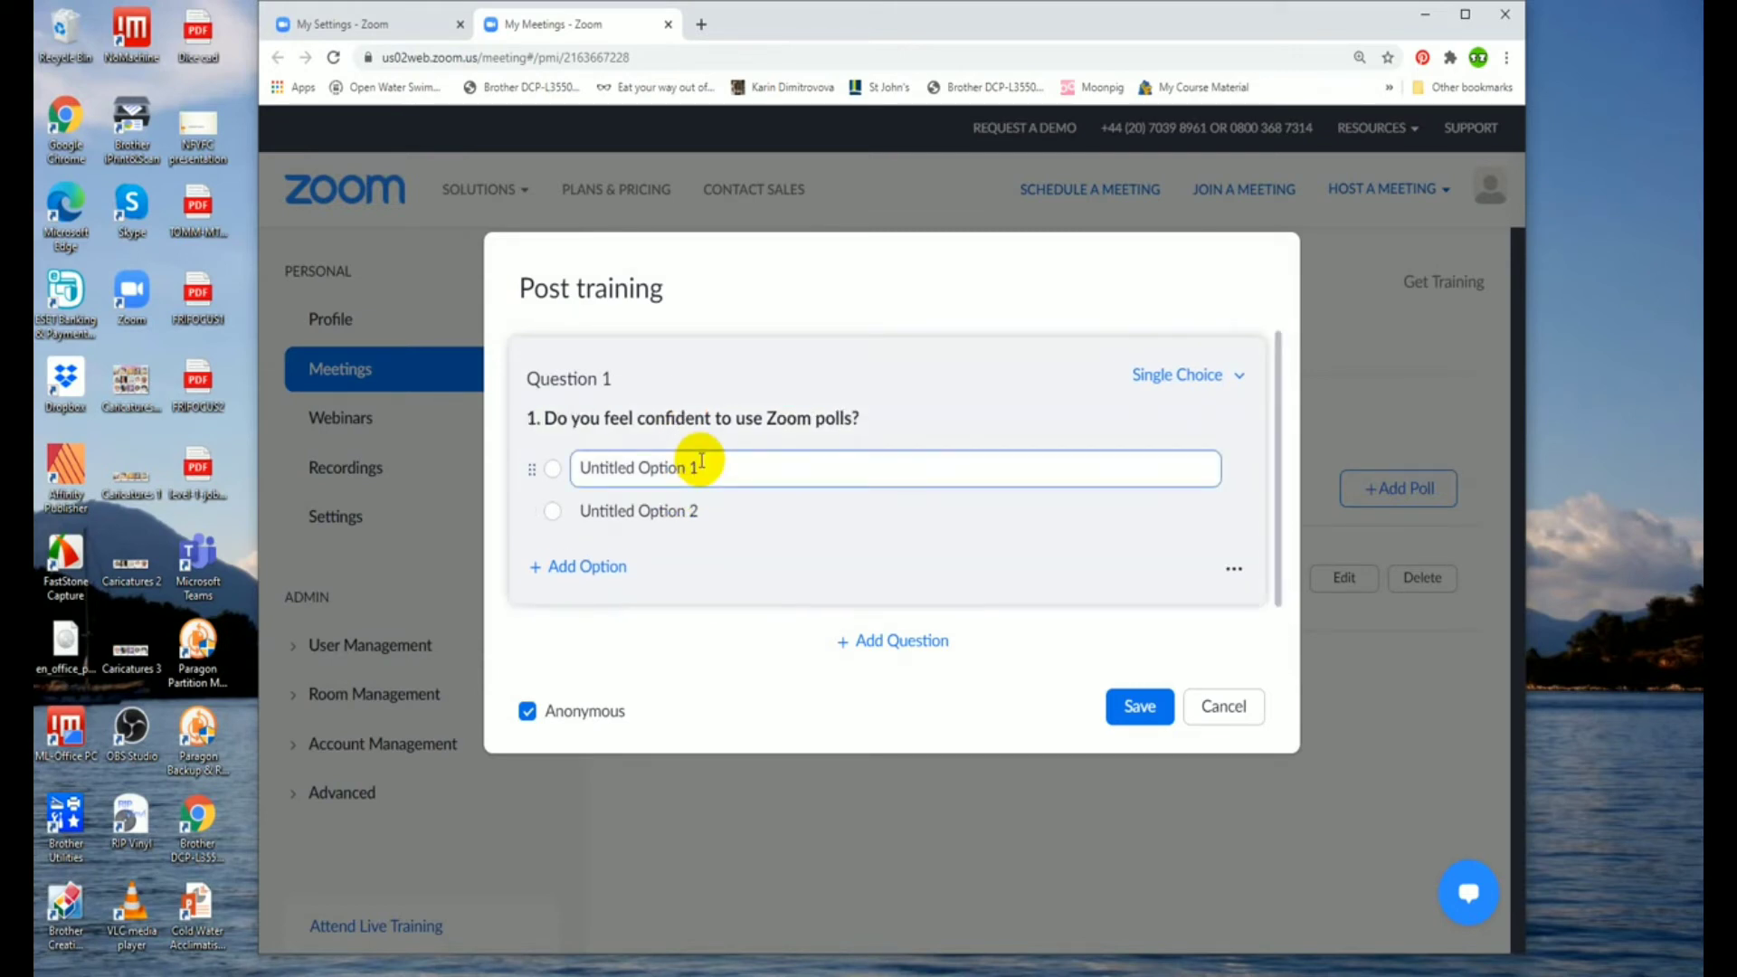
{"action": "triple_click", "coordinate": [701, 463]}
{"action": "type", "text": "Y"}
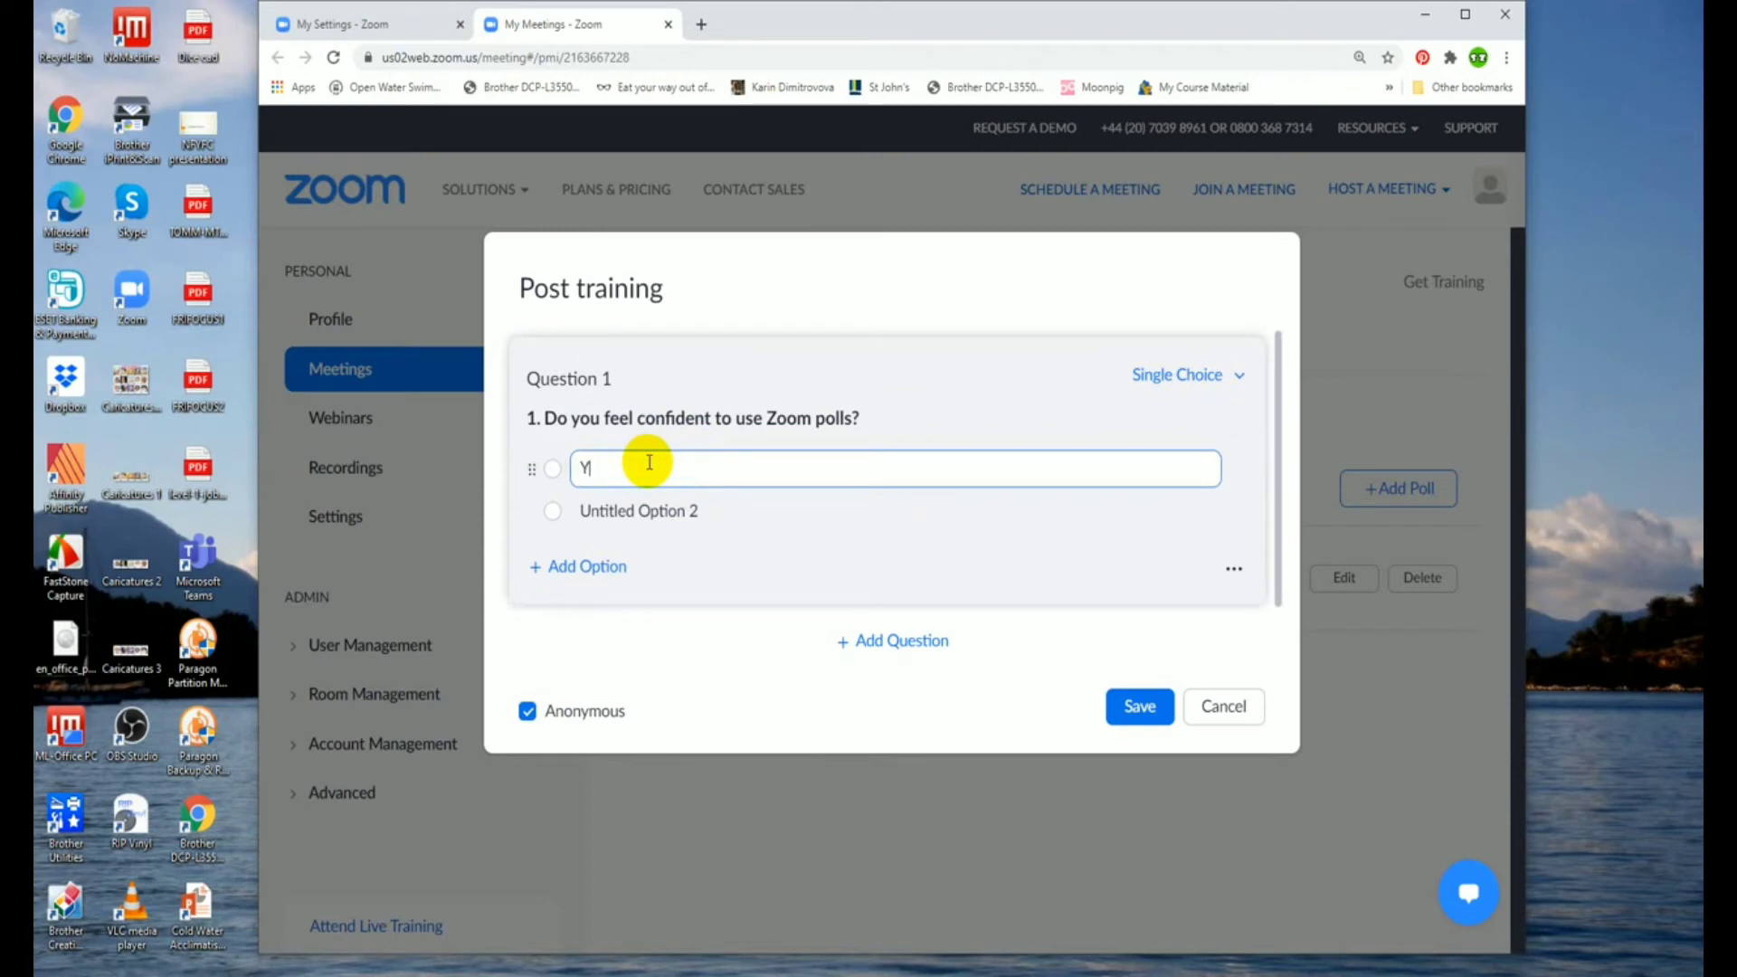
{"action": "type", "text": "es"}
{"action": "left_click", "coordinate": [660, 504]}
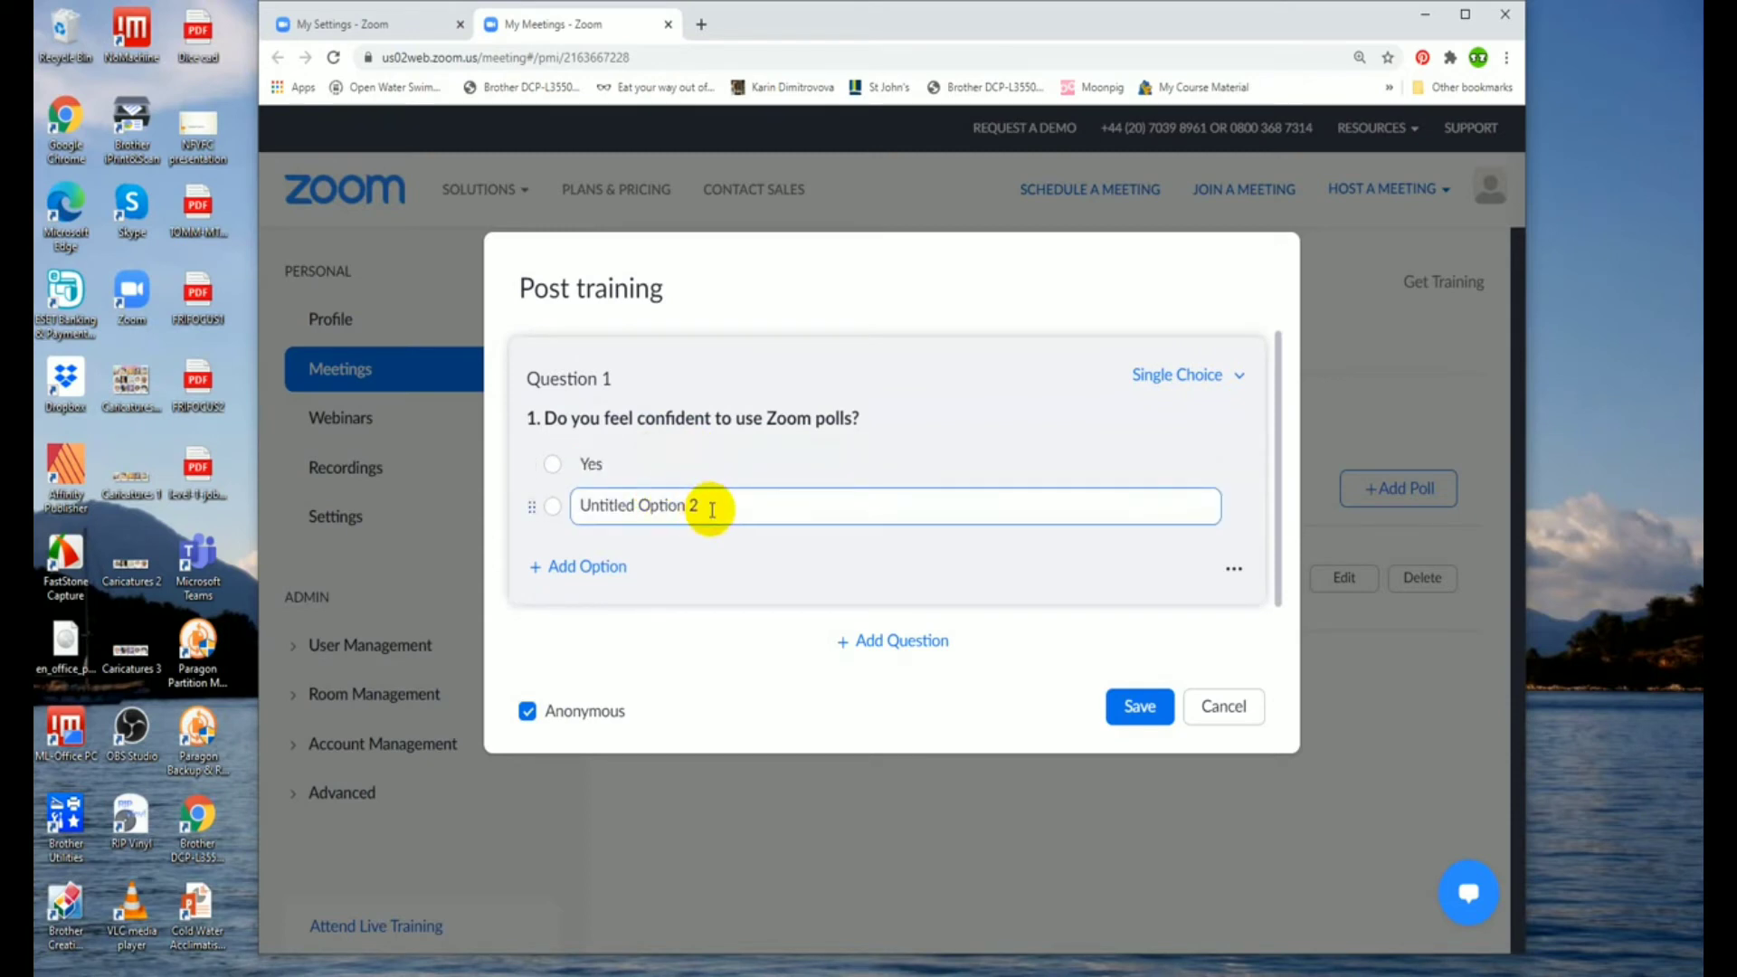
{"action": "left_click_drag", "start_coordinate": [709, 504], "coordinate": [602, 505]}
{"action": "type", "text": "No"}
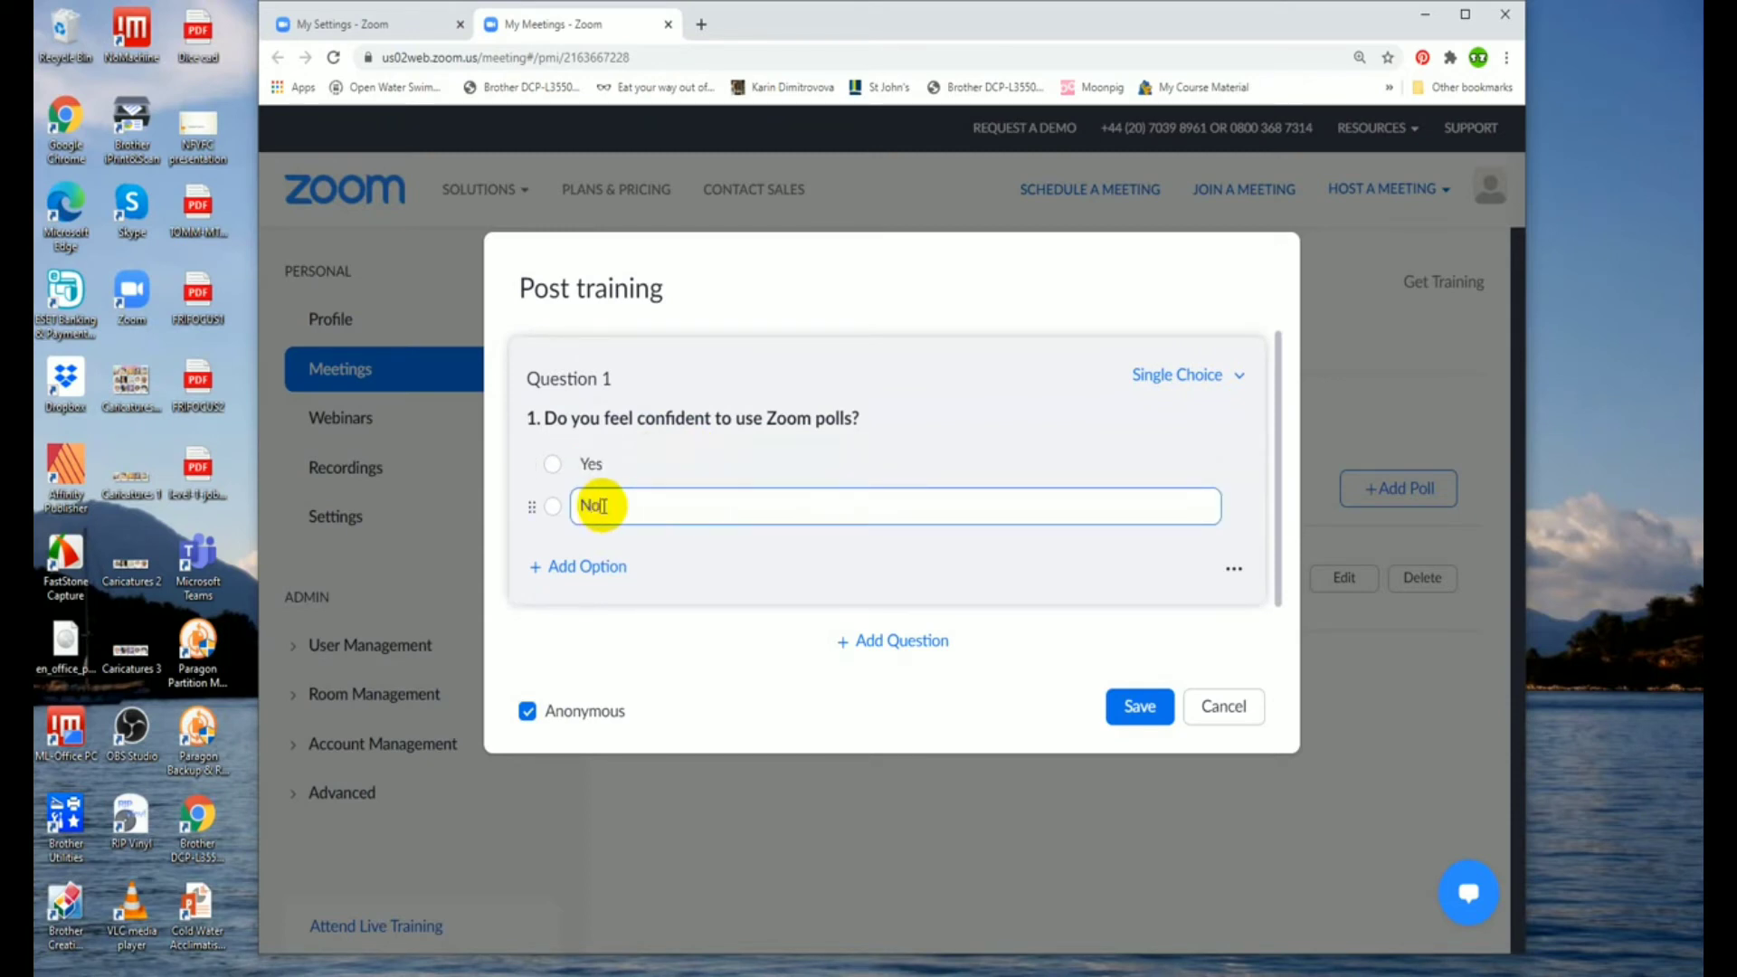
Step: Add a third answer option "Maybe" to the question and save the "Post training" poll
{"action": "left_click", "coordinate": [577, 566]}
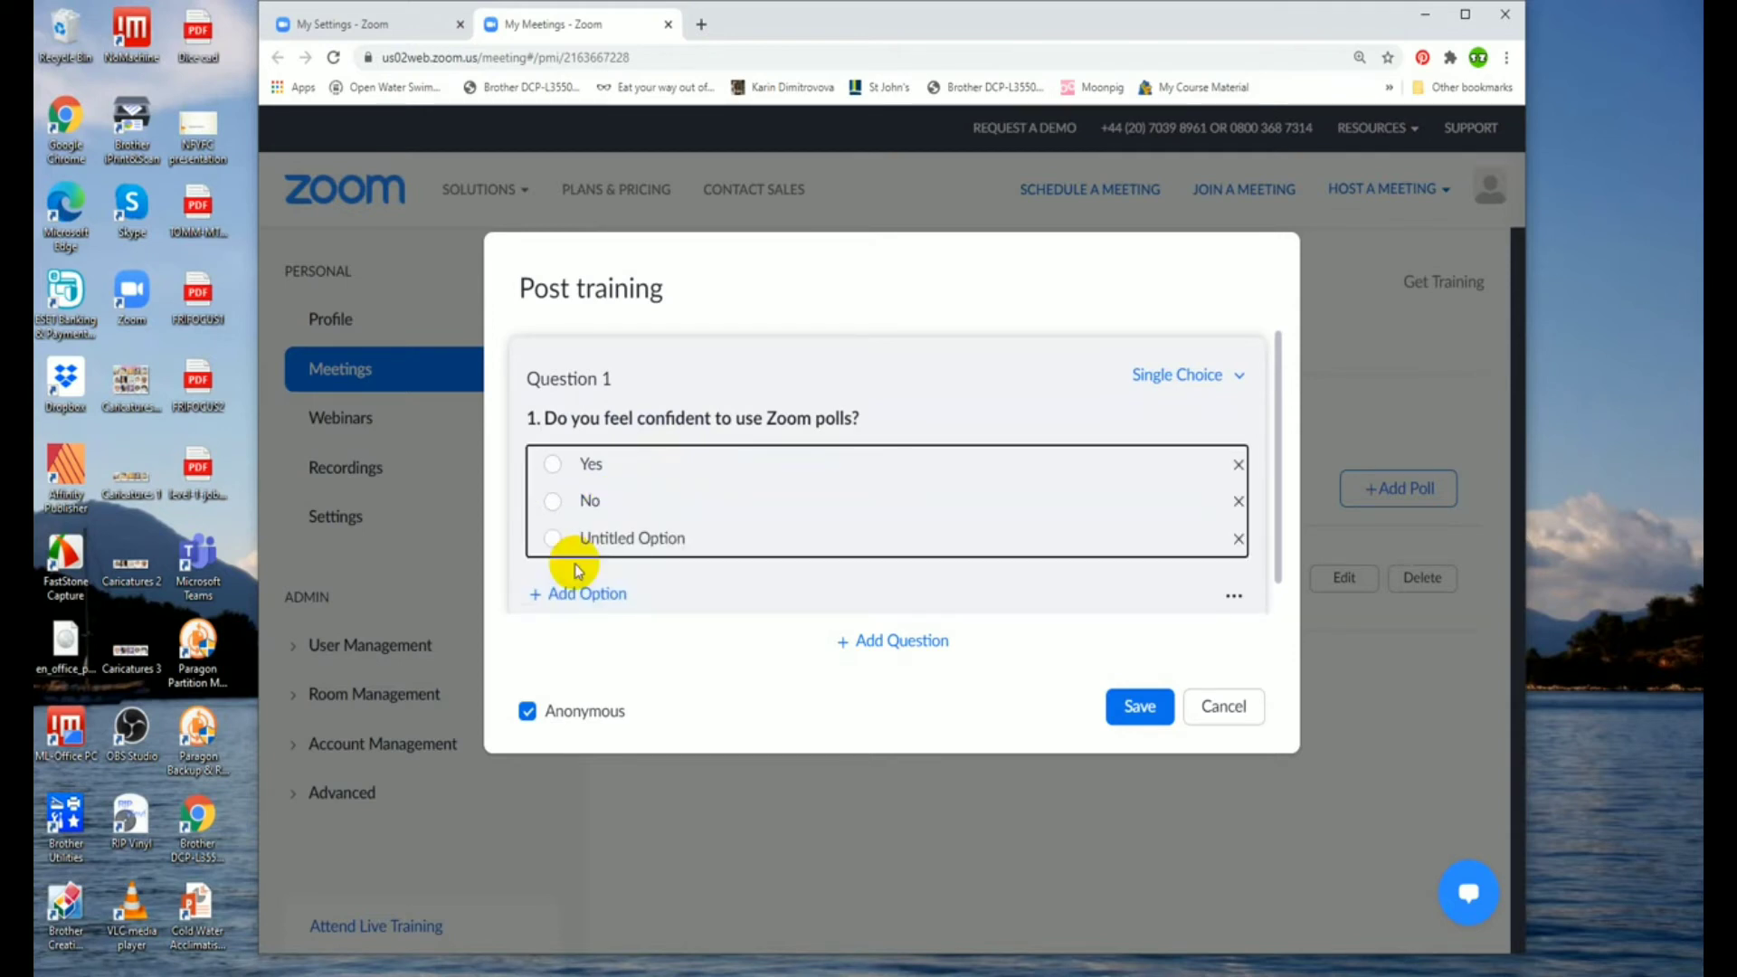
{"action": "left_click", "coordinate": [630, 540]}
{"action": "triple_click", "coordinate": [674, 539]}
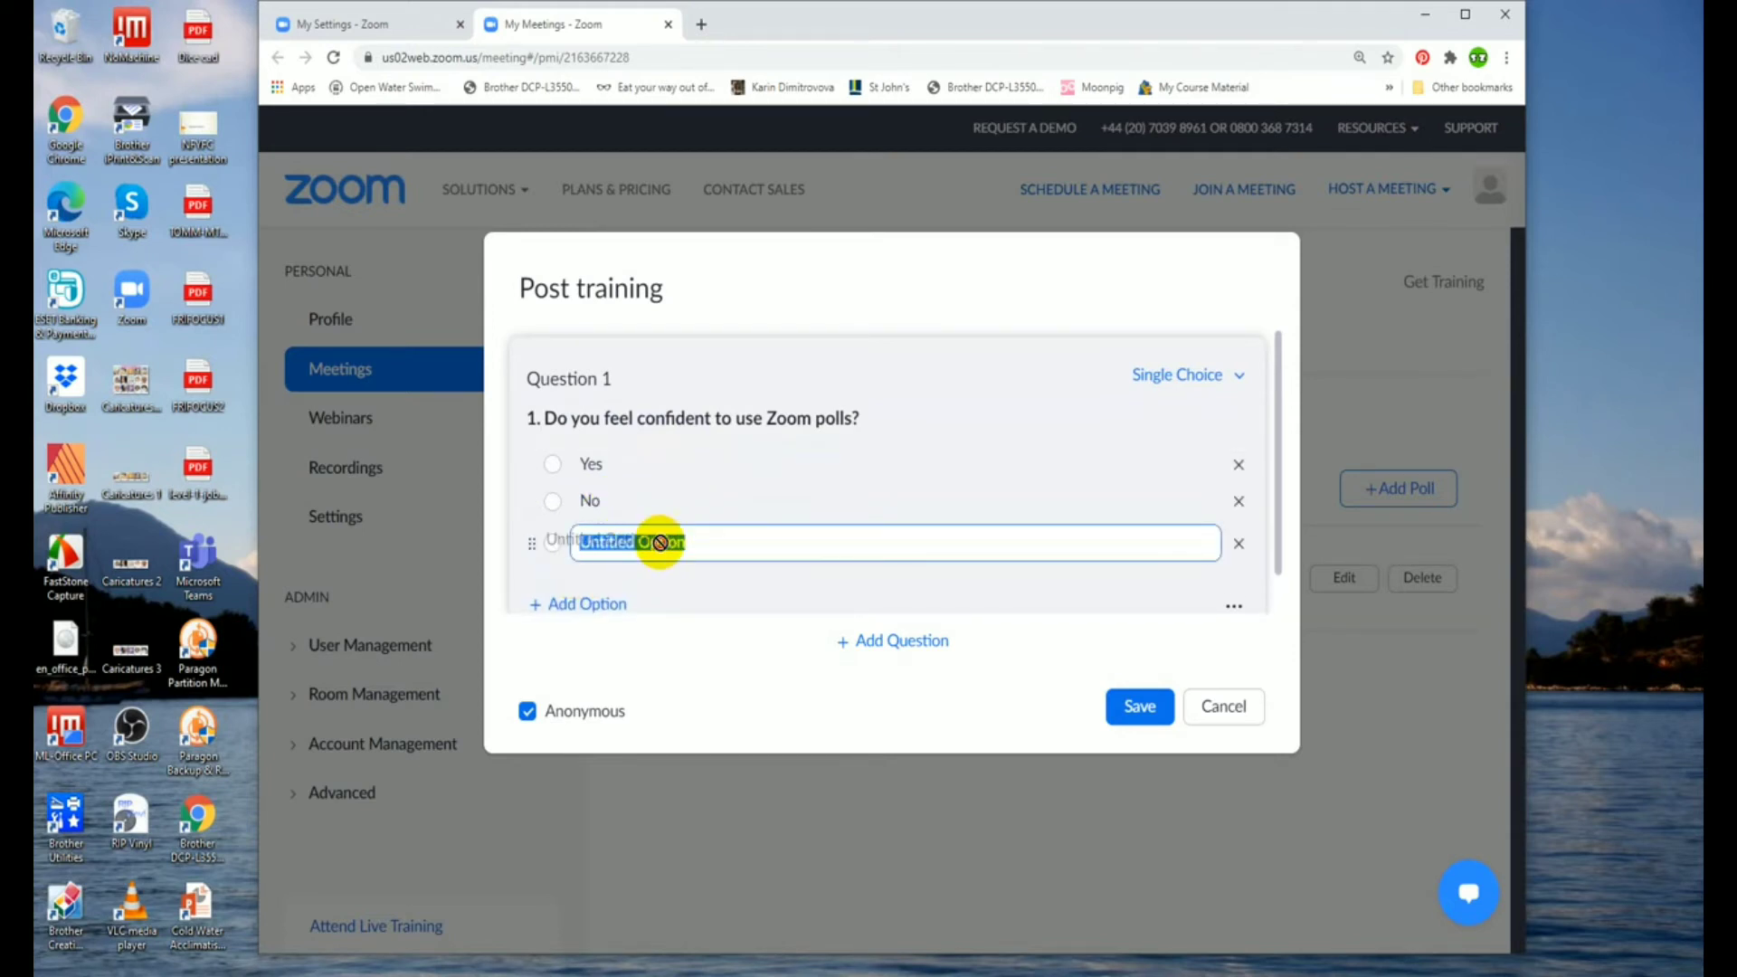
{"action": "type", "text": "M"}
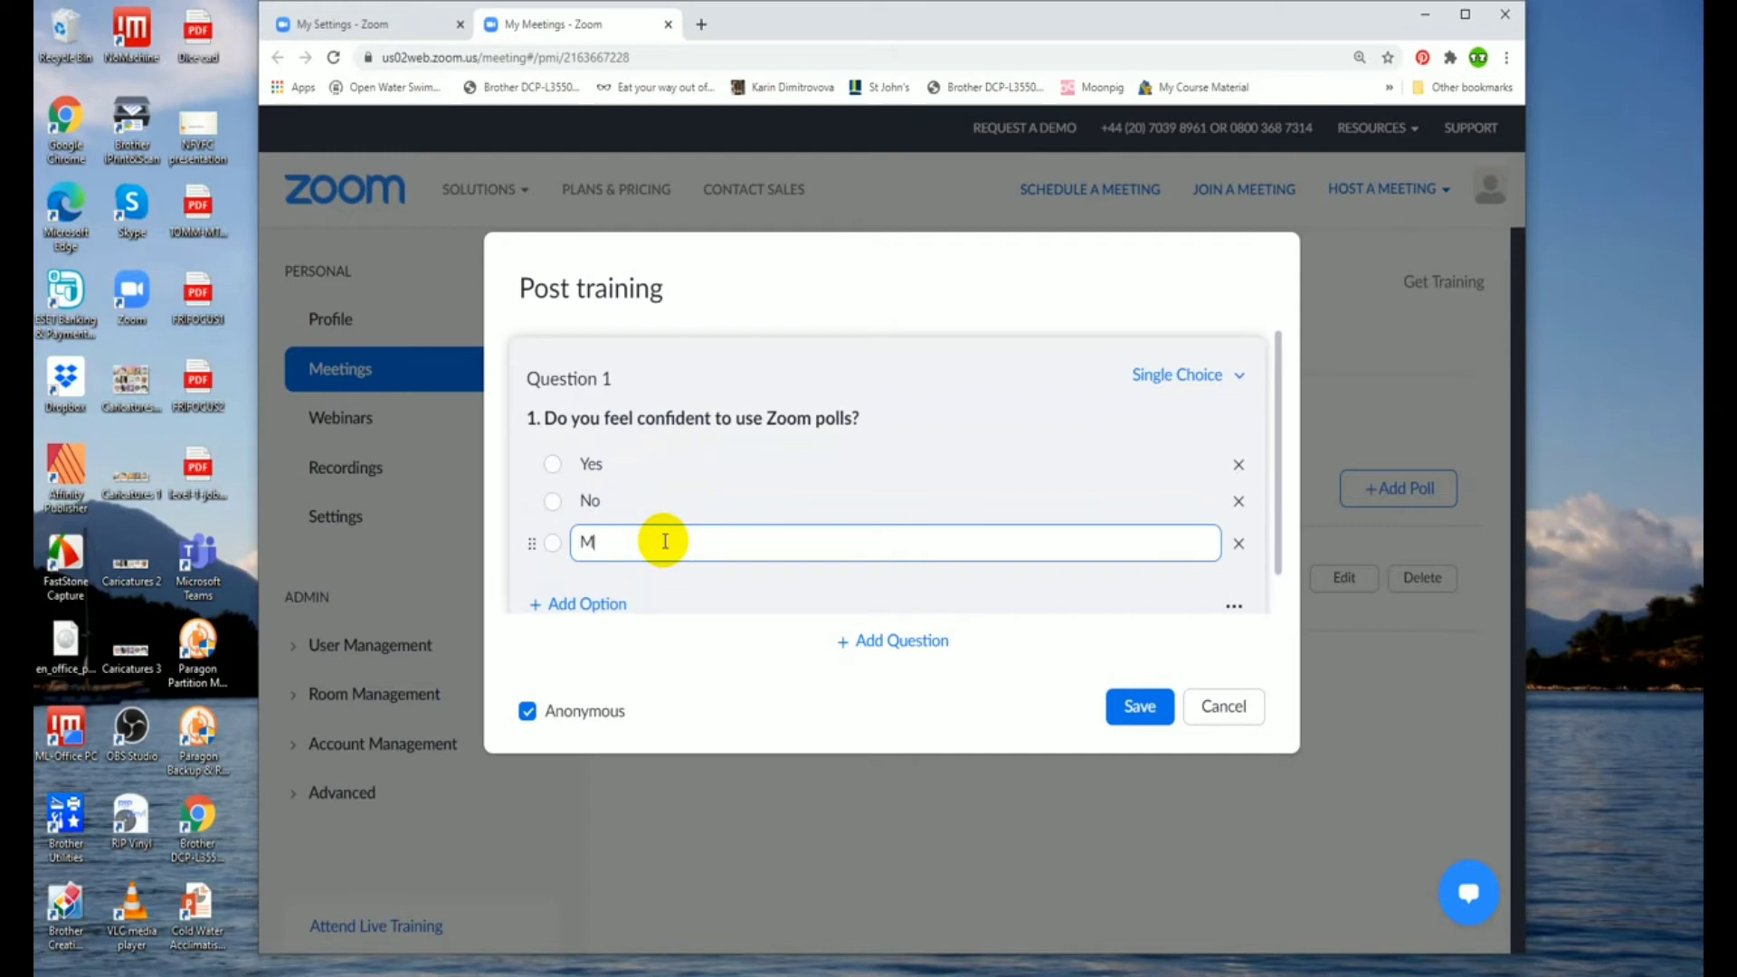
{"action": "type", "text": "aybe"}
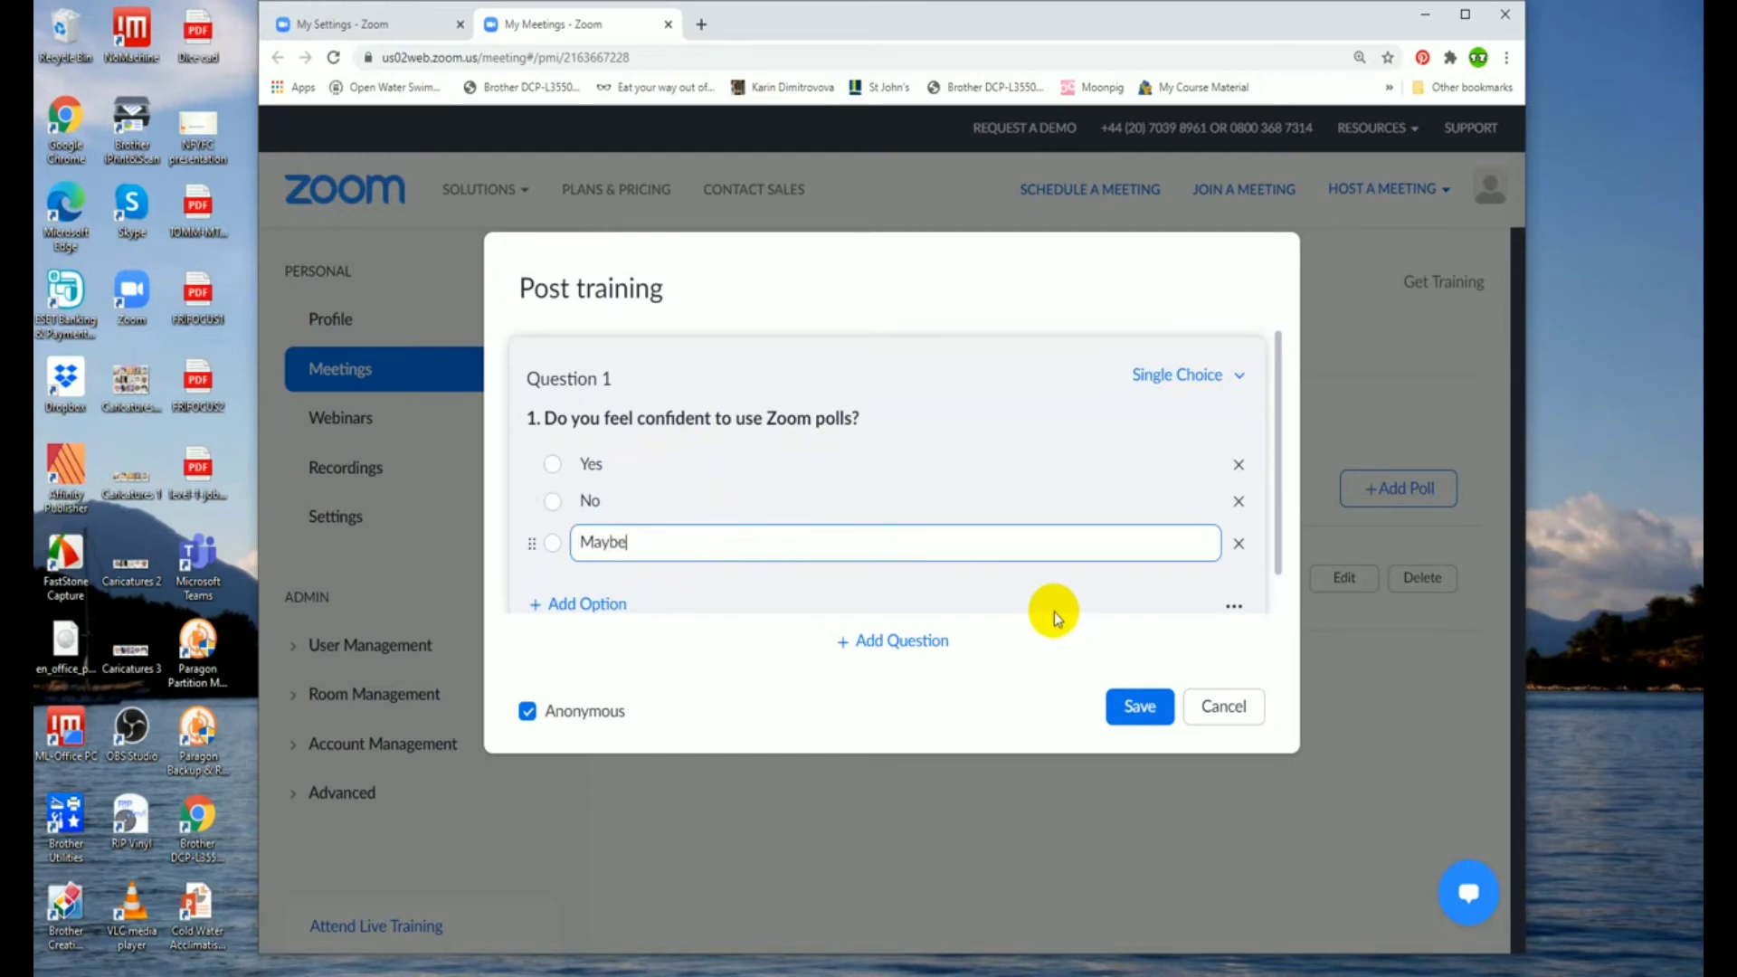
{"action": "left_click", "coordinate": [1142, 705]}
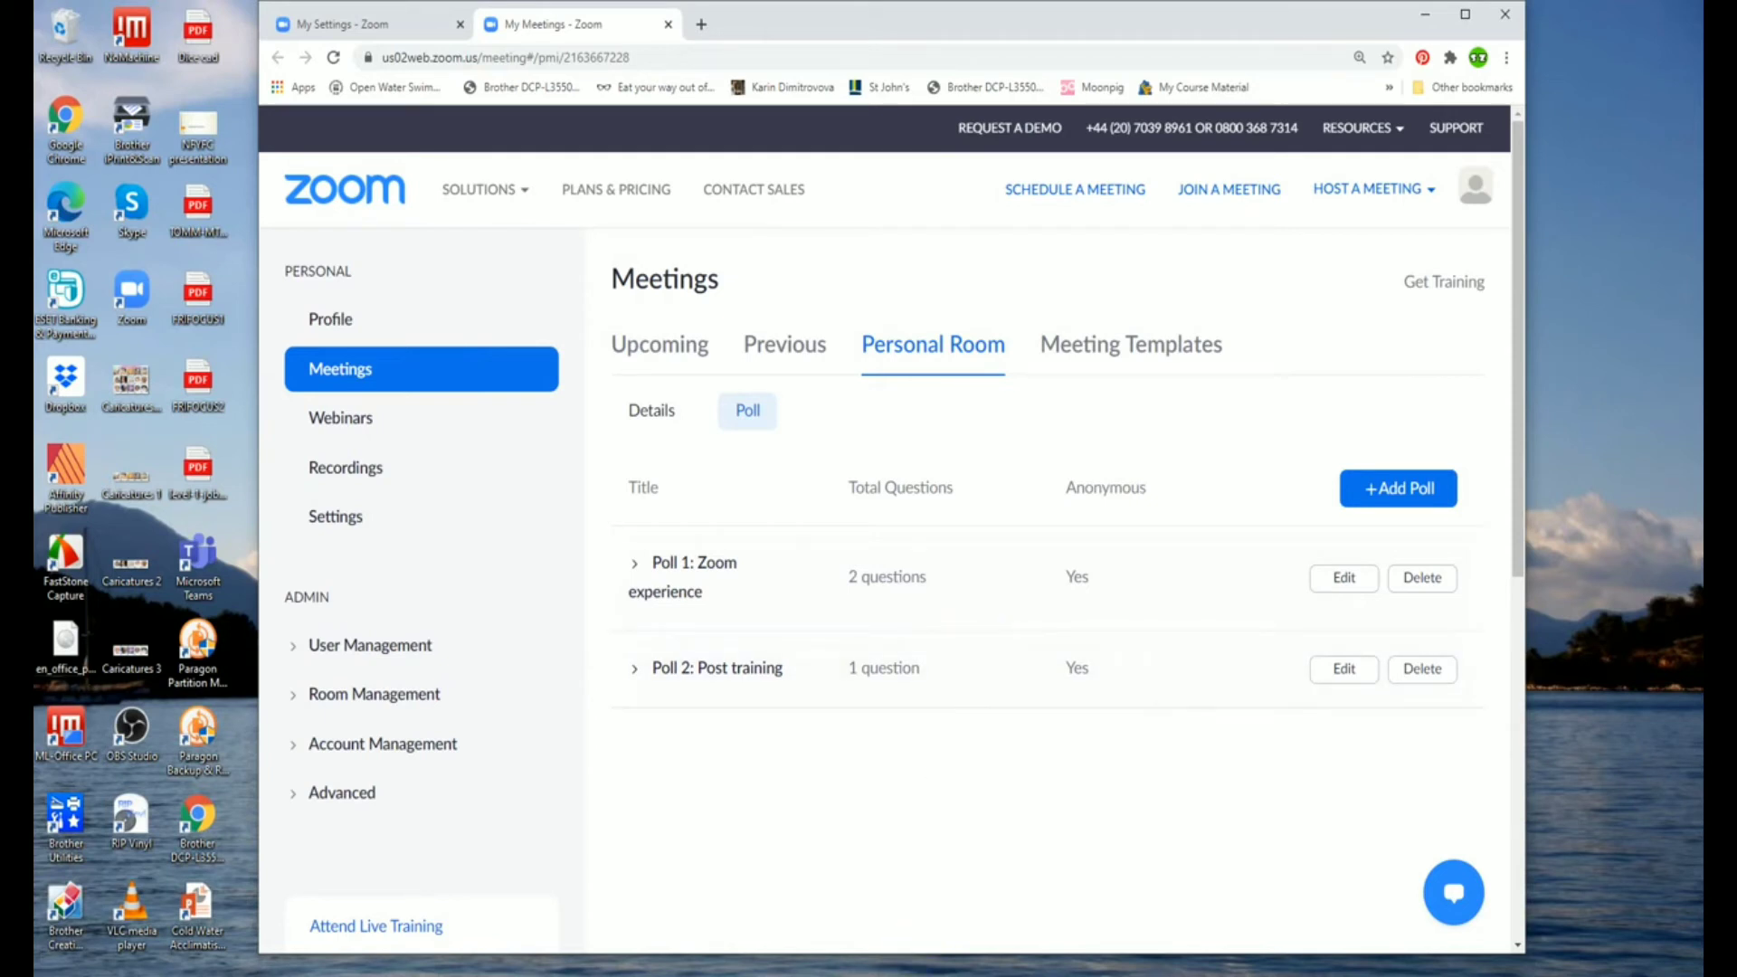
Step: Switch to the Zoom Meeting window, check the list of available polls and launch the "Zoom experience" poll
{"action": "mouse_move", "coordinate": [887, 973]}
{"action": "left_click", "coordinate": [883, 883]}
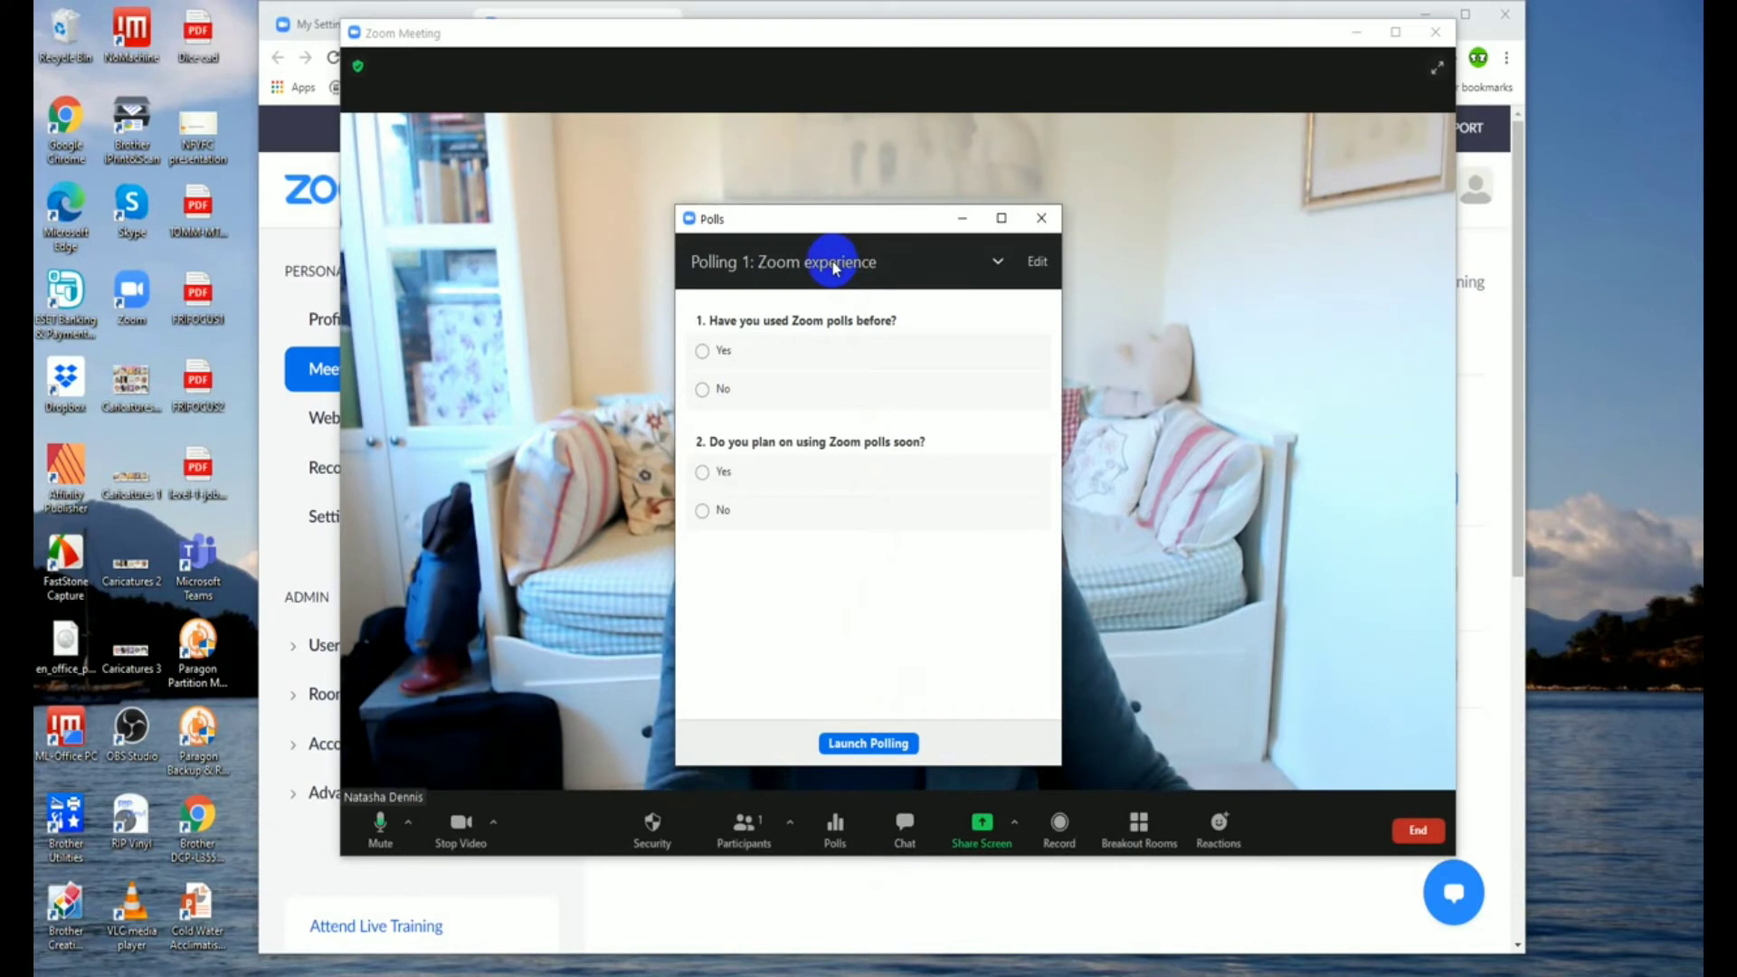
{"action": "left_click", "coordinate": [998, 261]}
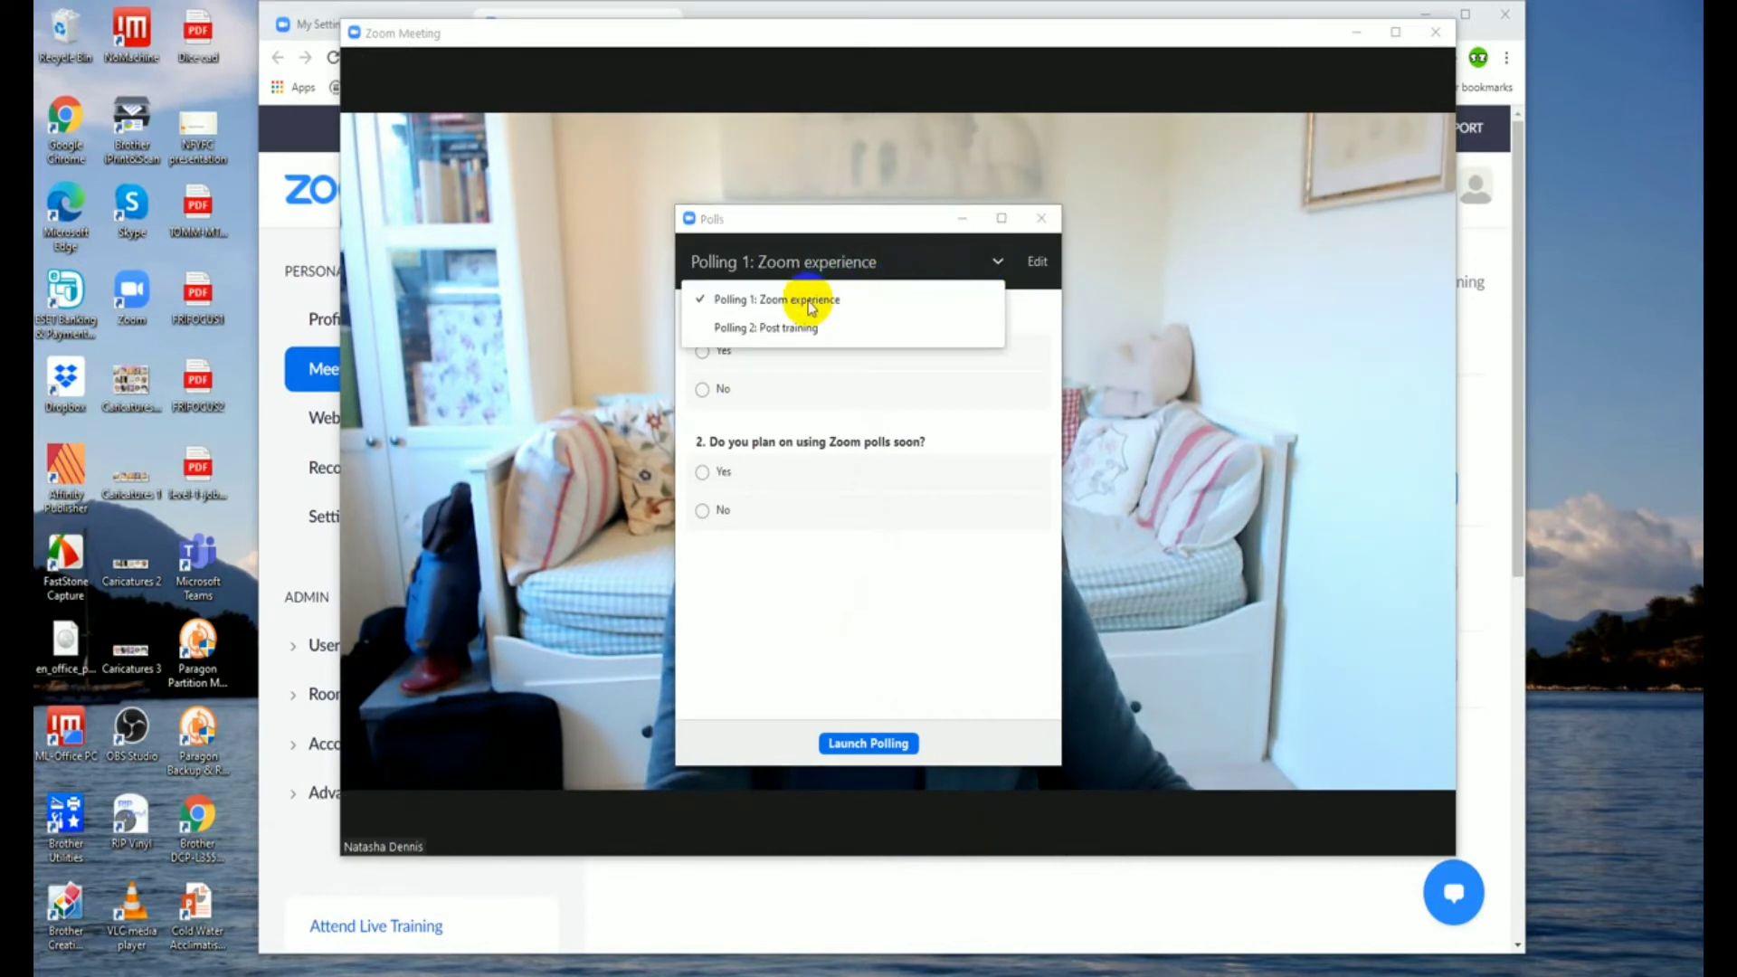
{"action": "left_click", "coordinate": [957, 422]}
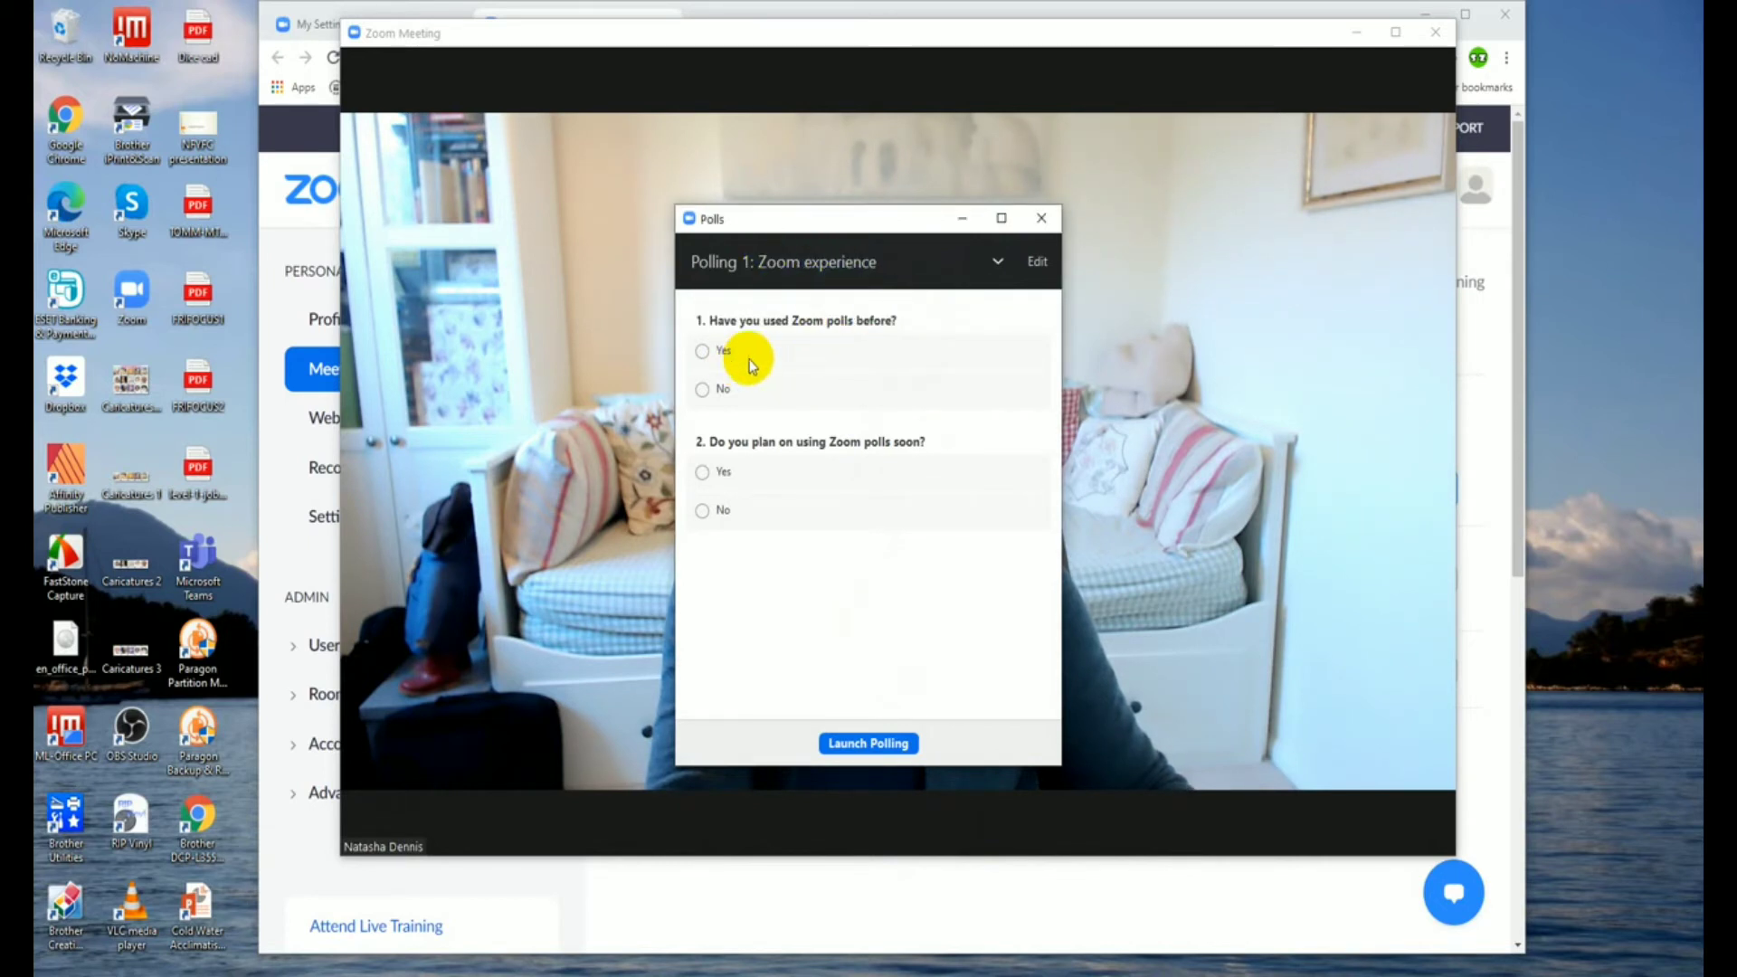
{"action": "left_click", "coordinate": [862, 746]}
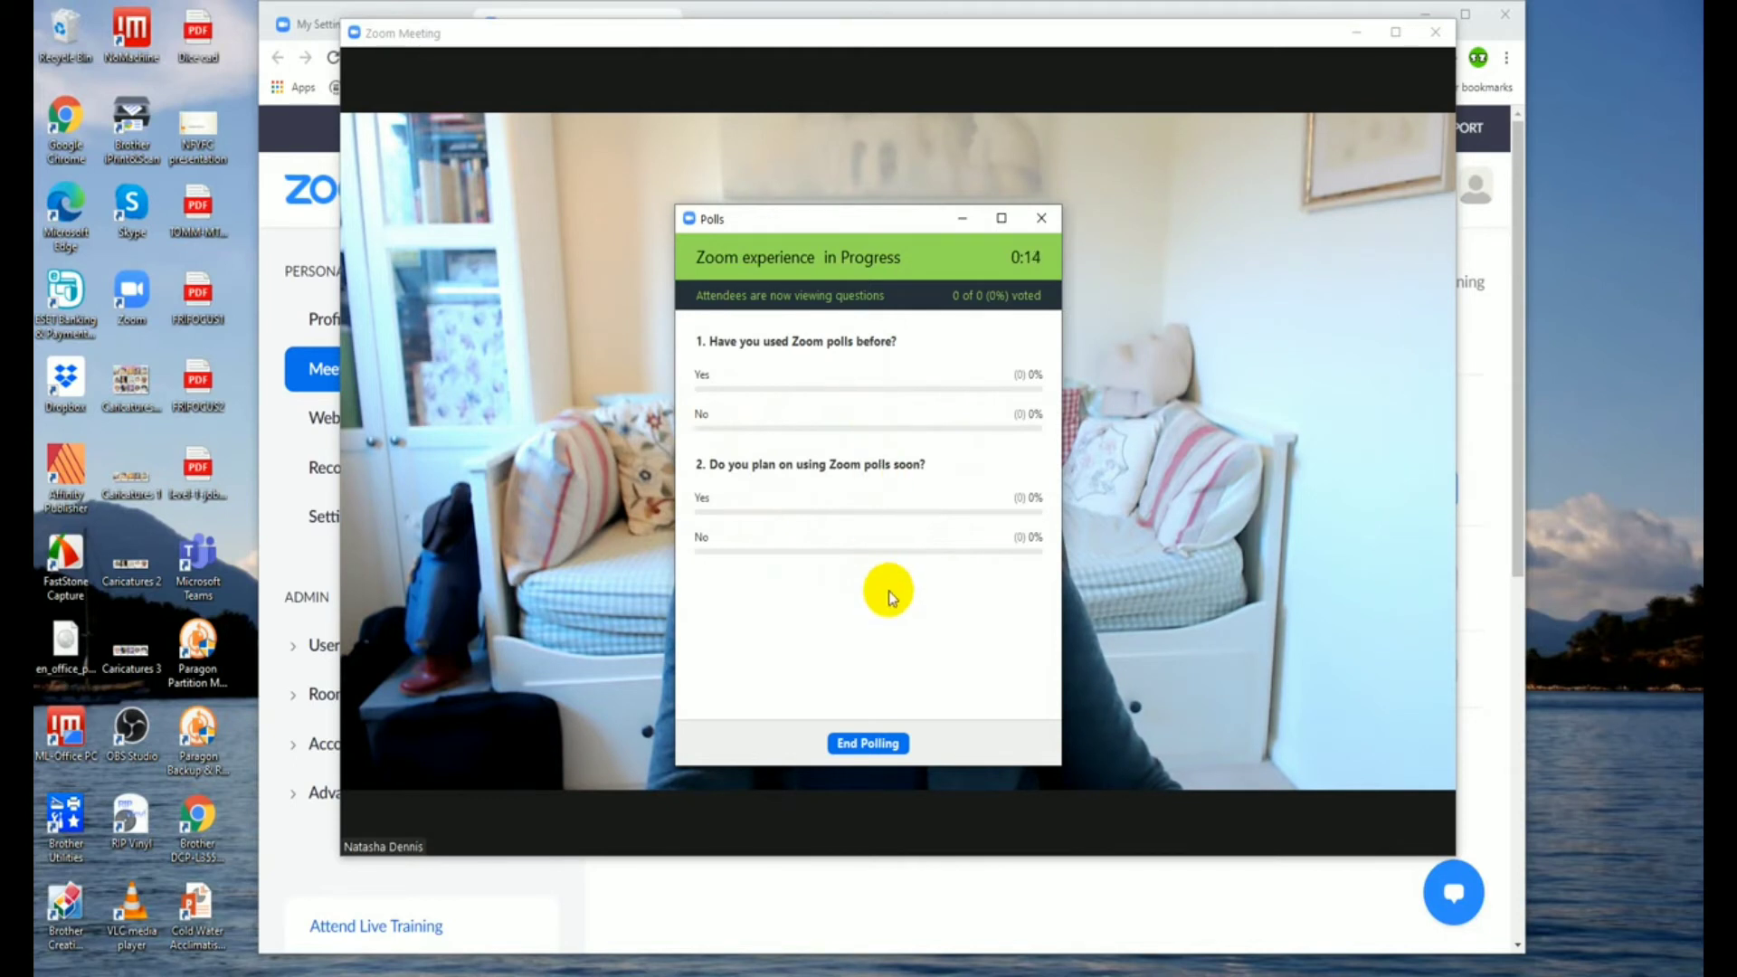
Step: End the running "Zoom experience" poll and share its results with the attendees briefly, stopping the share again
{"action": "left_click", "coordinate": [869, 745]}
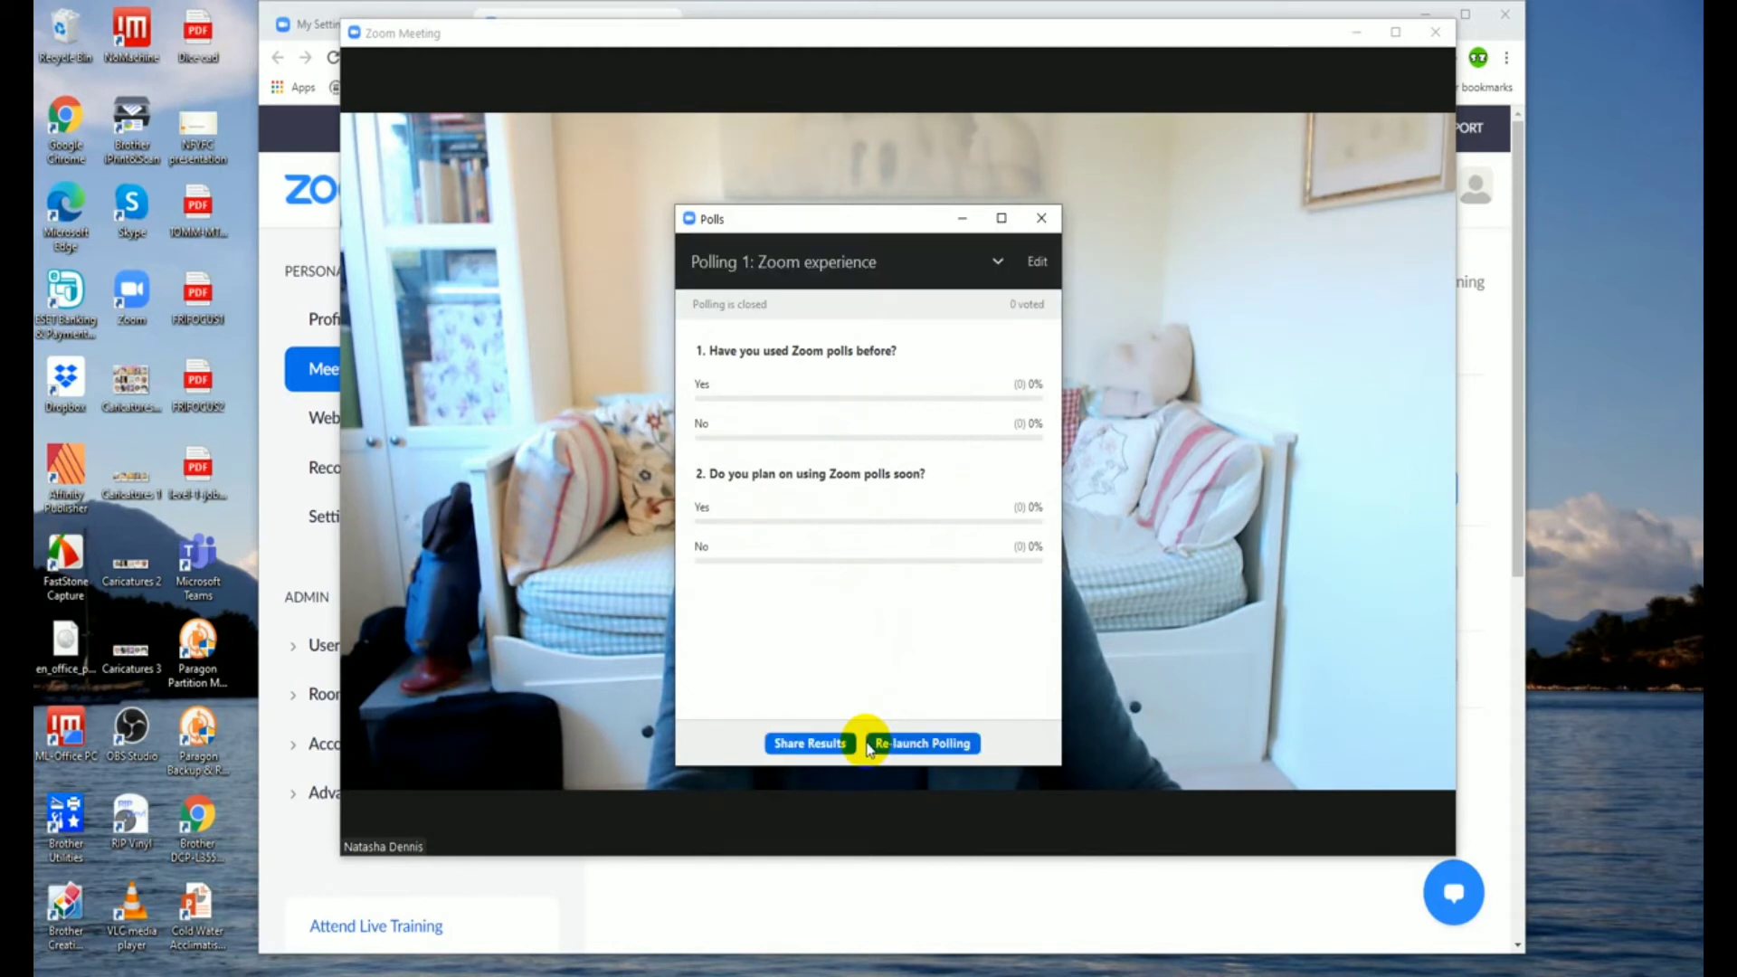
{"action": "left_click", "coordinate": [821, 748]}
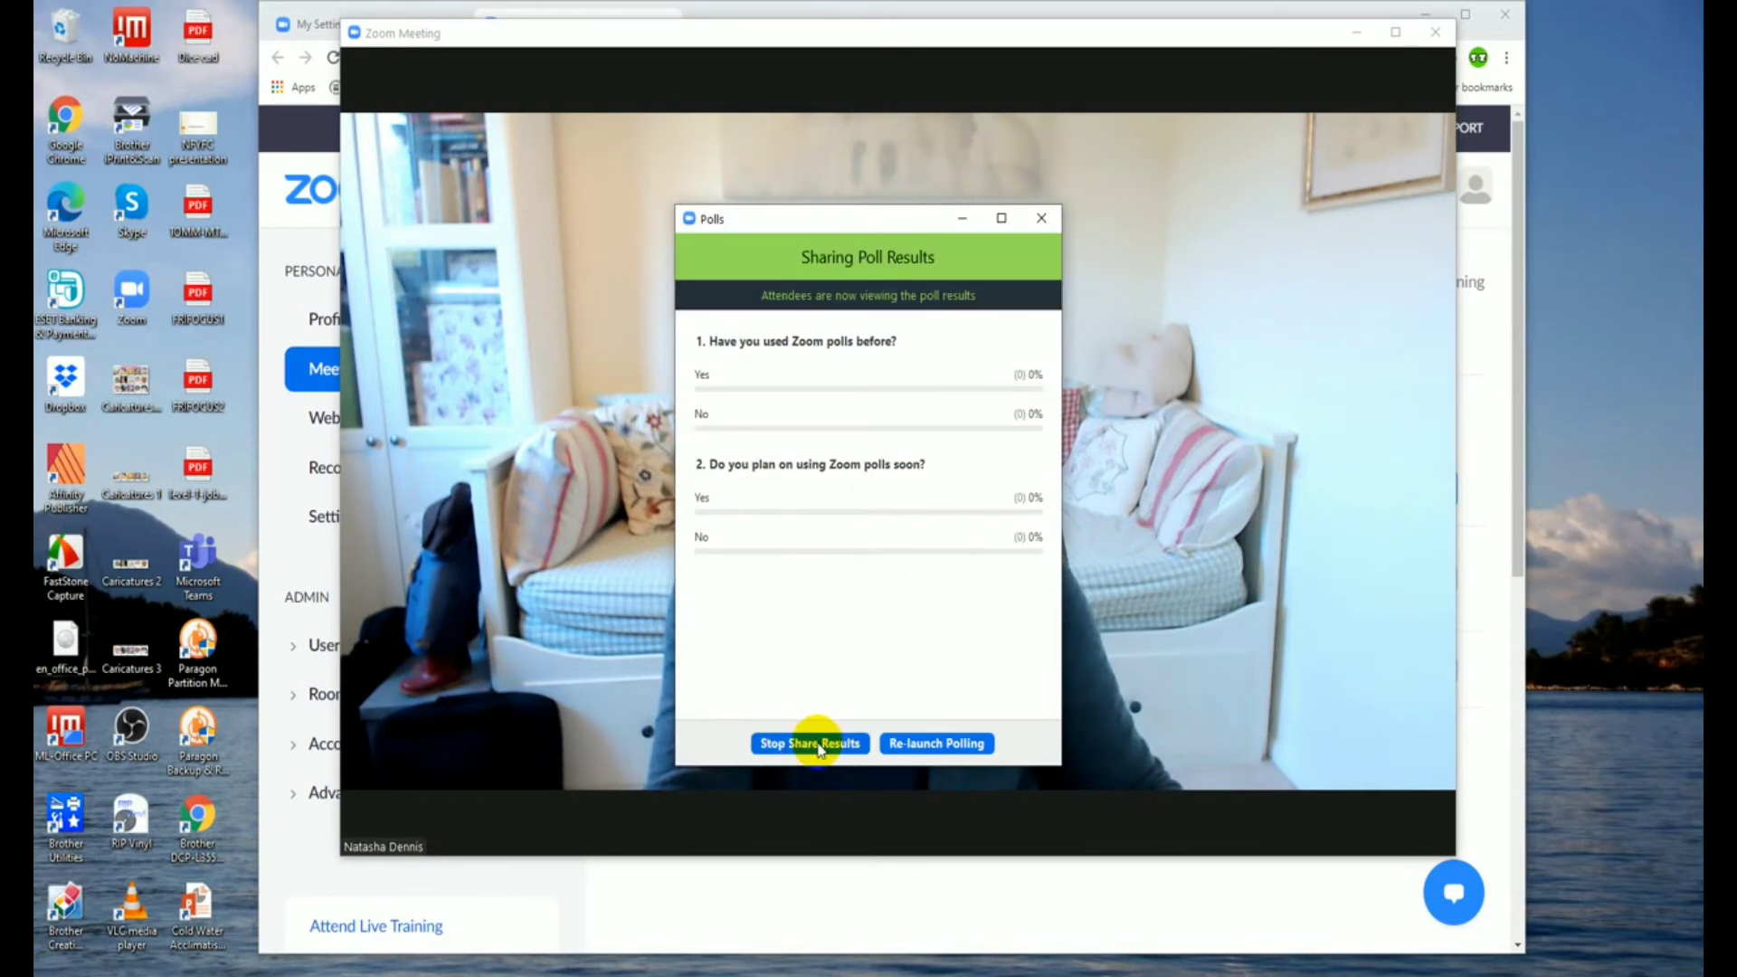
{"action": "left_click", "coordinate": [820, 746]}
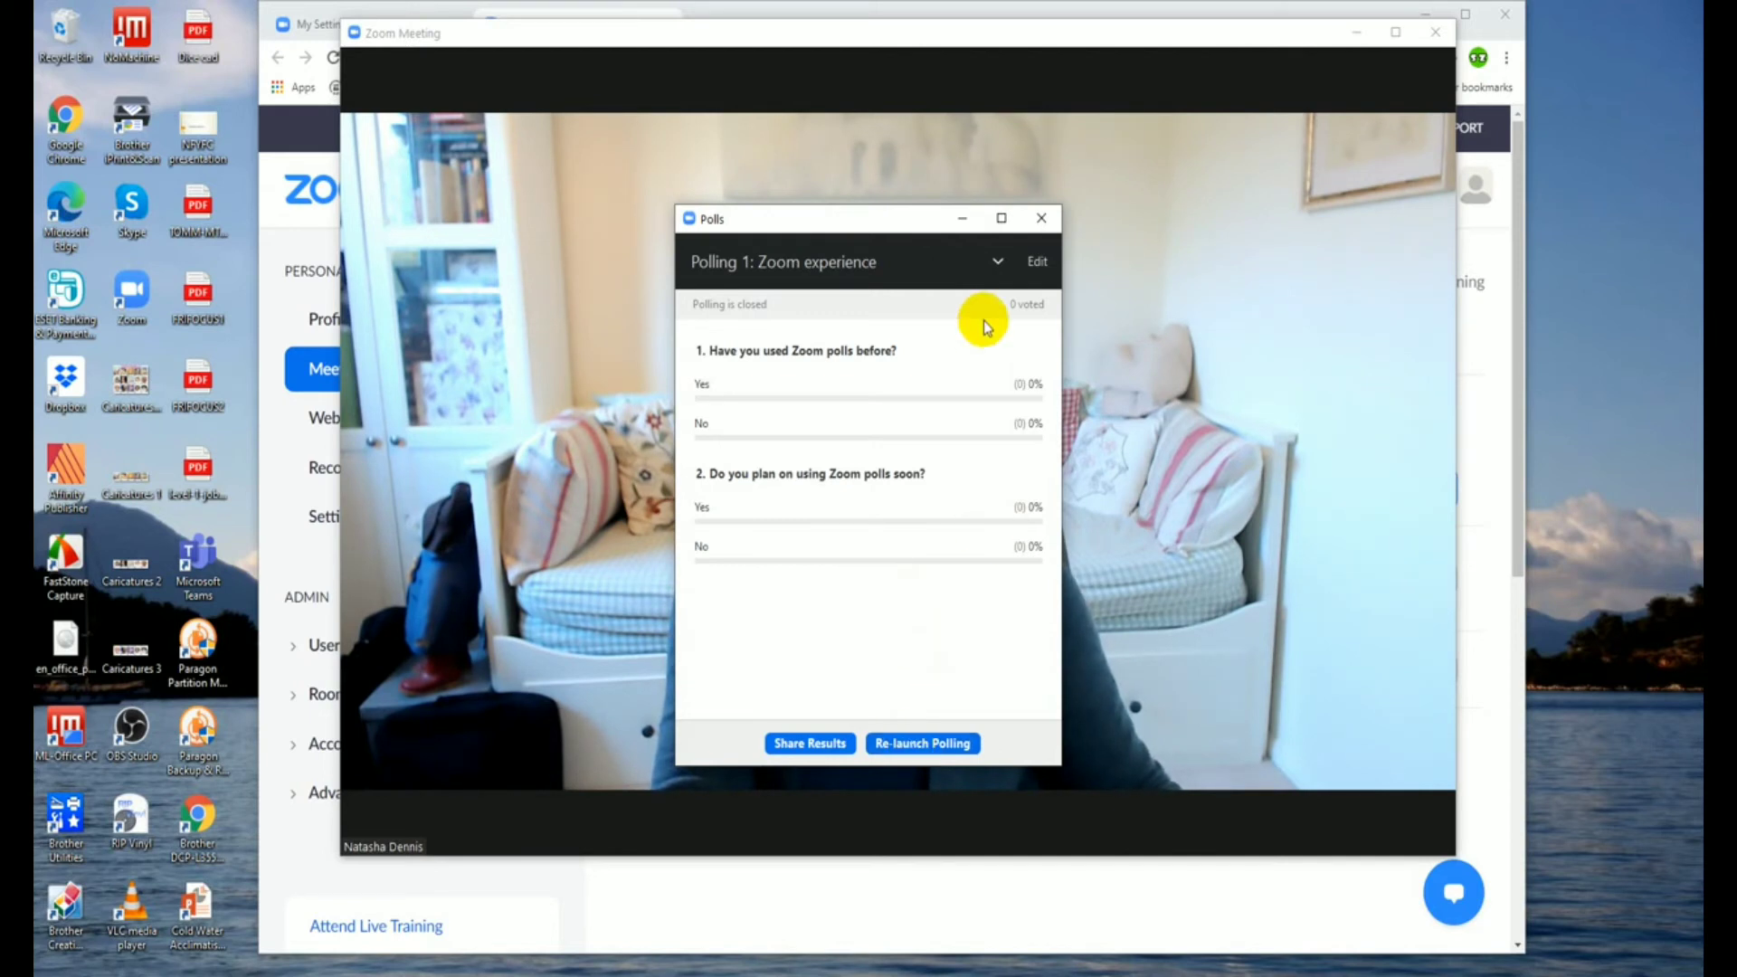
Step: Select the "Post training" poll as the one shown in the meeting's polls window
{"action": "left_click", "coordinate": [997, 262]}
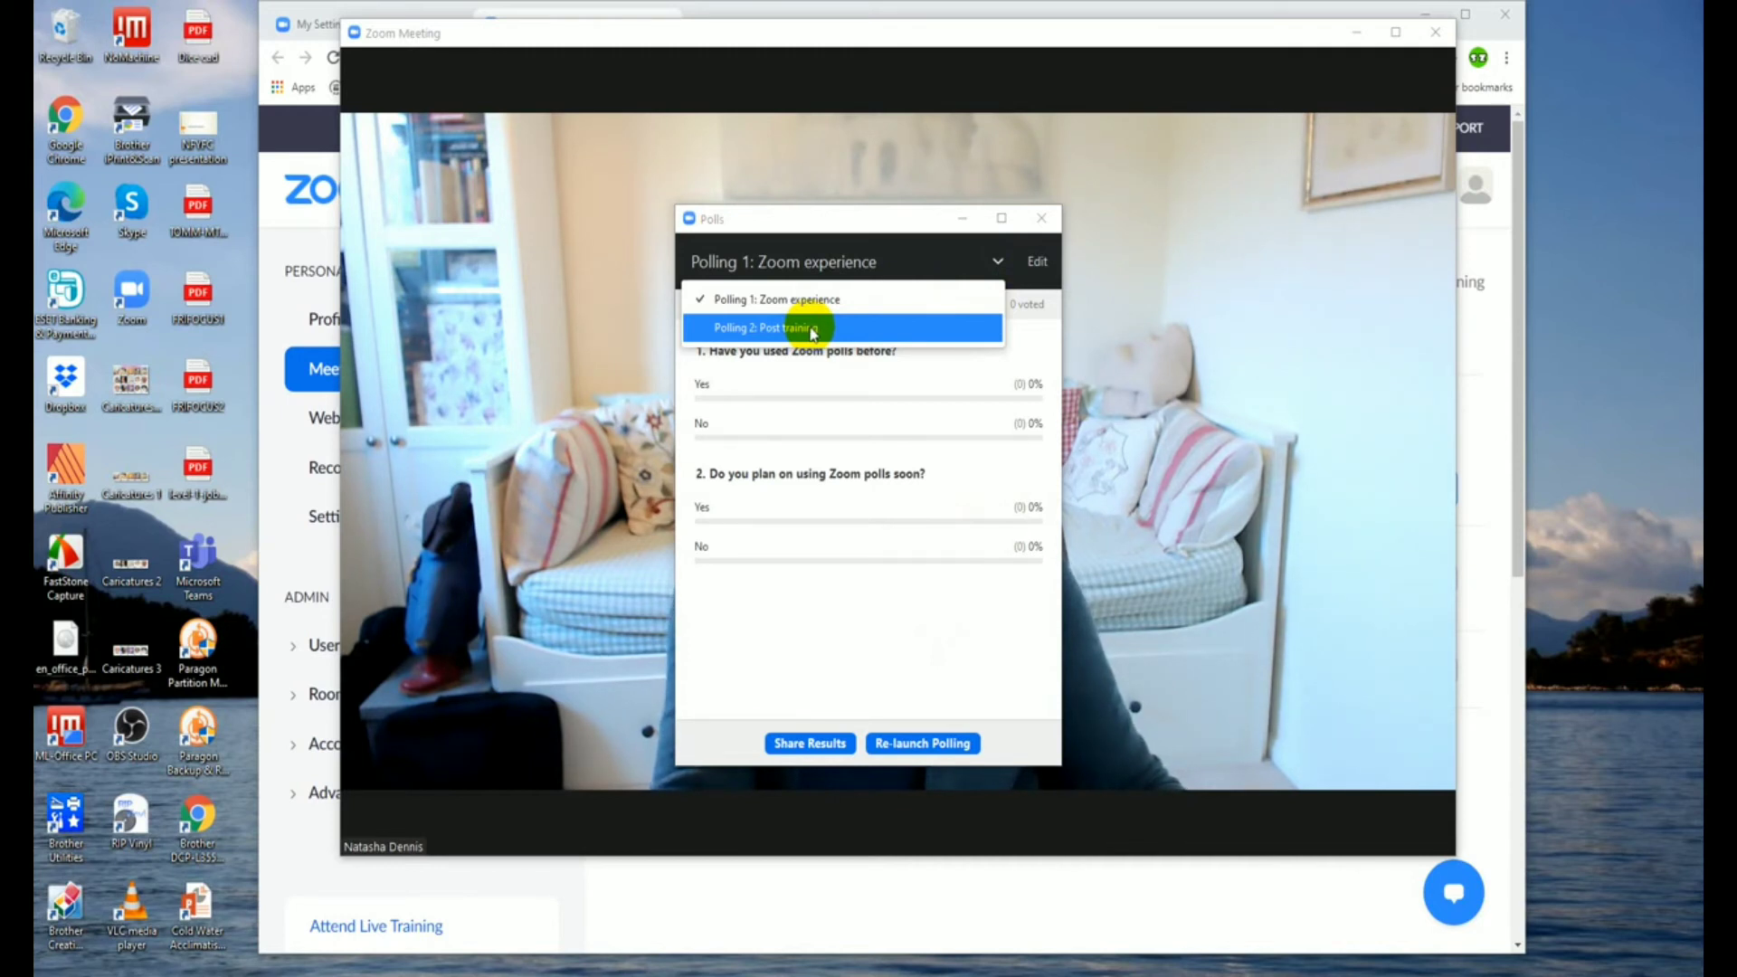
{"action": "left_click", "coordinate": [812, 331]}
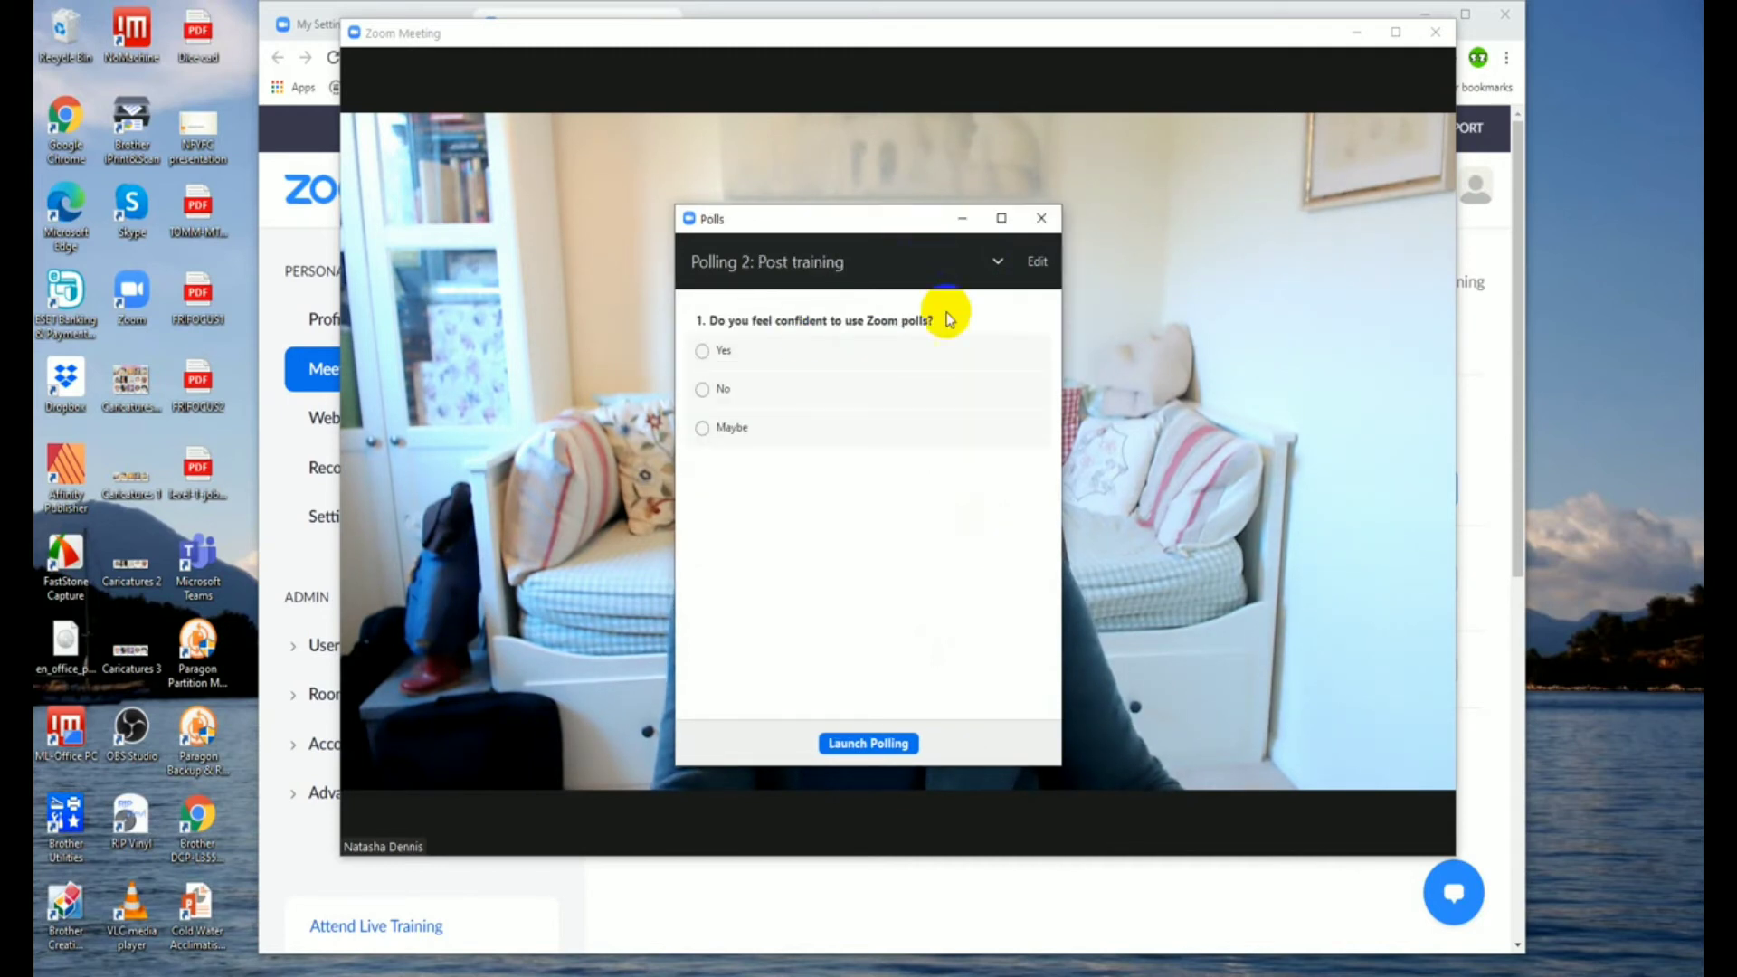
Step: Launch the "Post training" poll, end it and close the polls window
{"action": "left_click", "coordinate": [879, 743]}
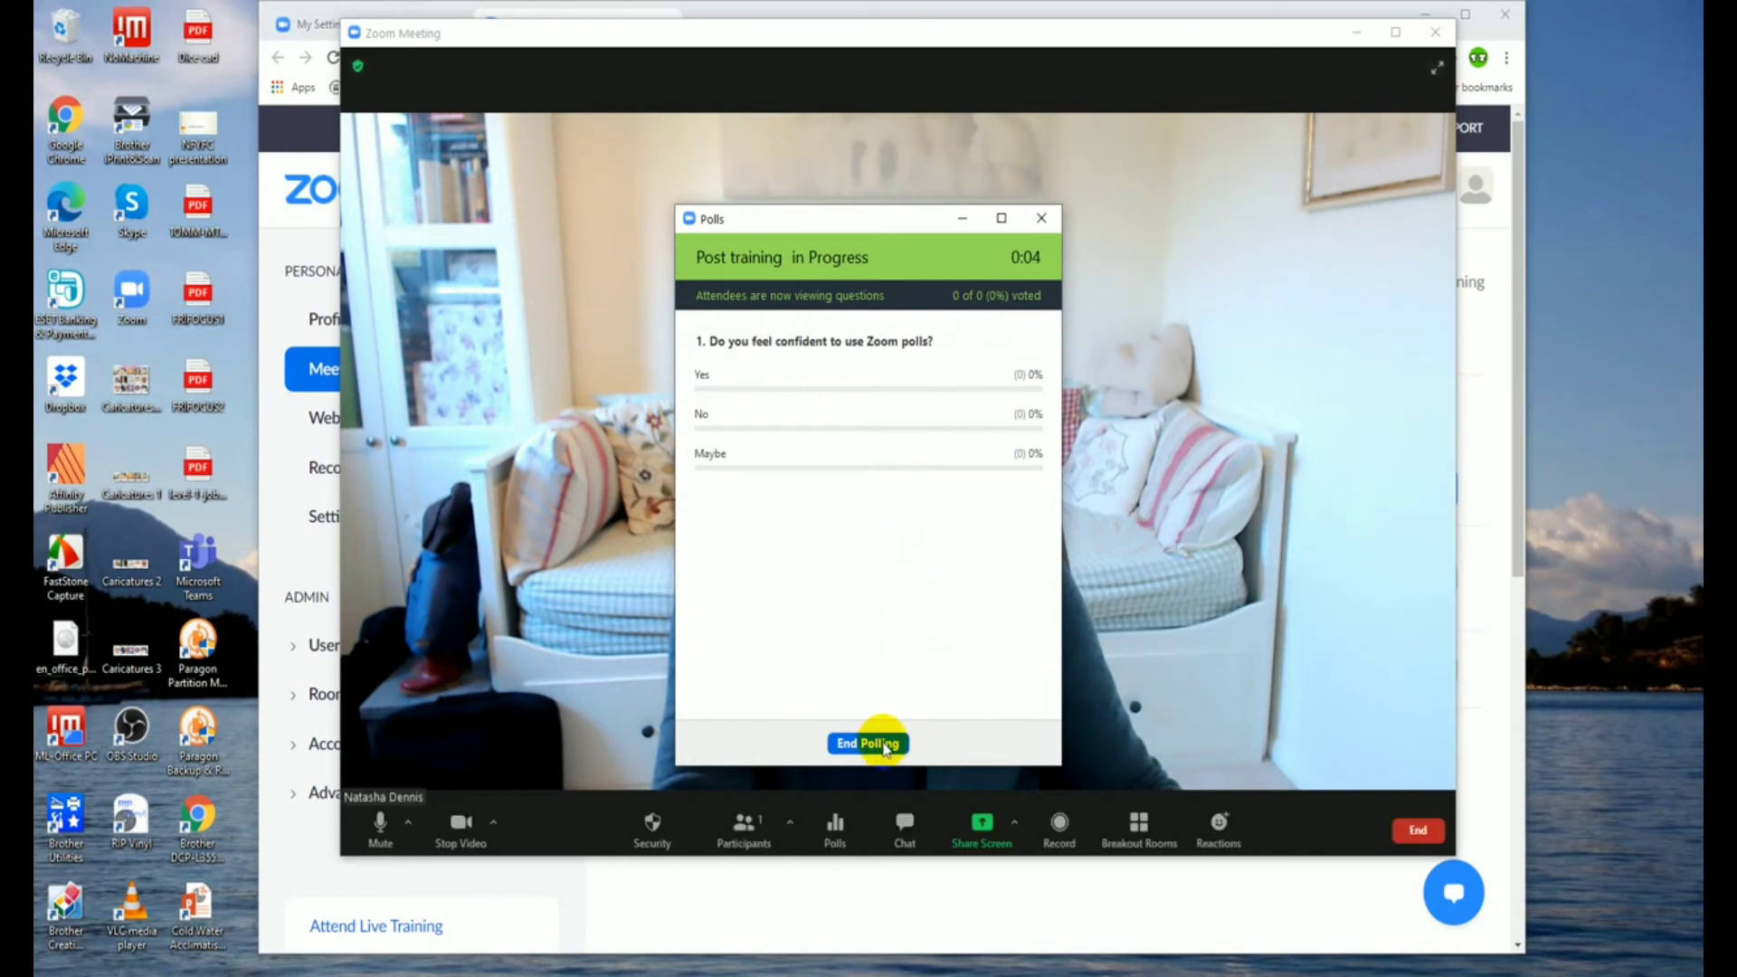
{"action": "left_click", "coordinate": [883, 744]}
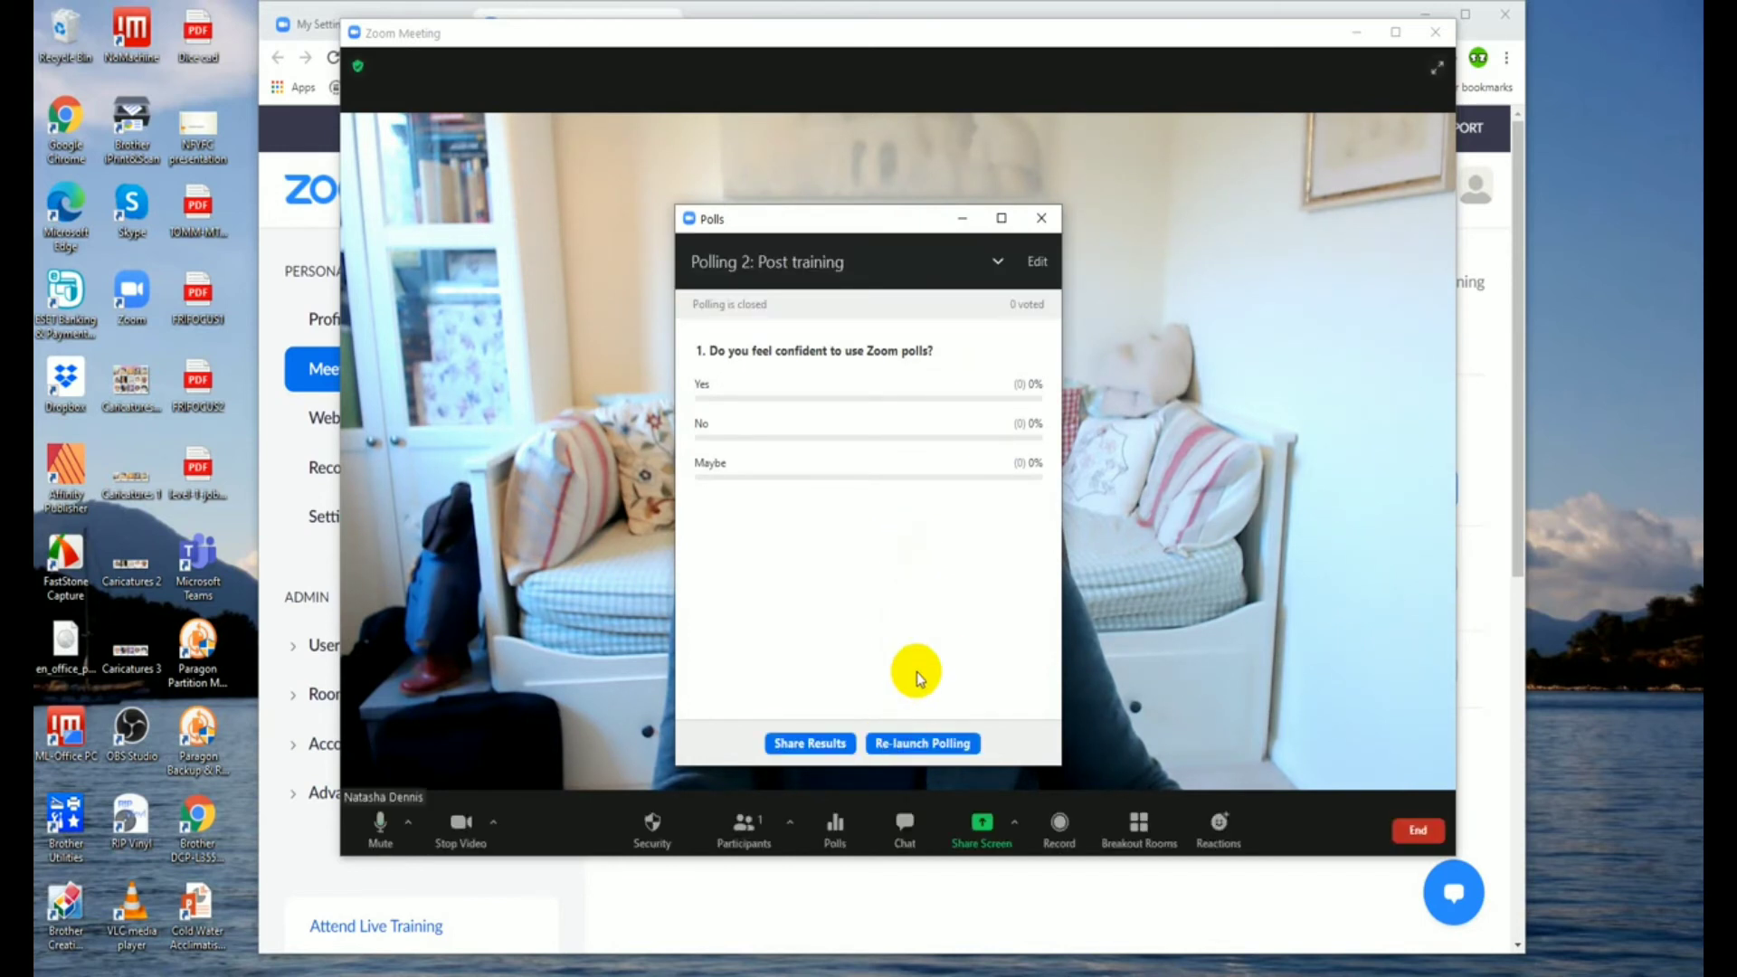
{"action": "left_click", "coordinate": [1041, 218]}
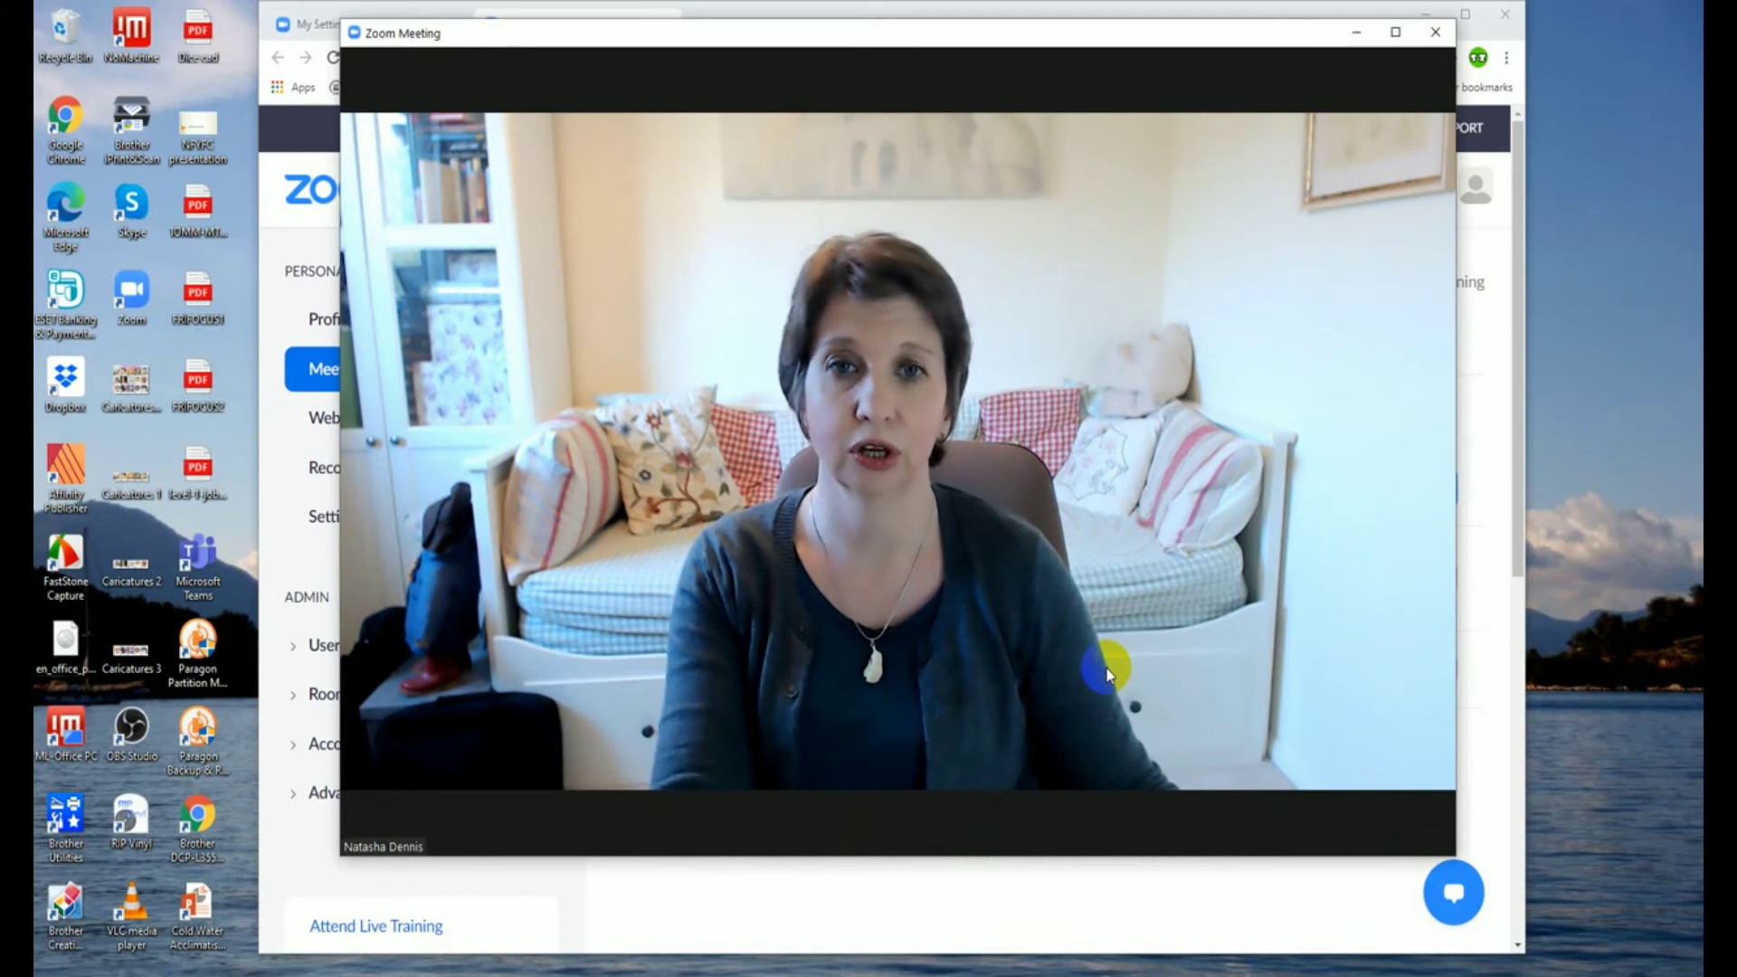
{"action": "mouse_move", "coordinate": [1109, 674]}
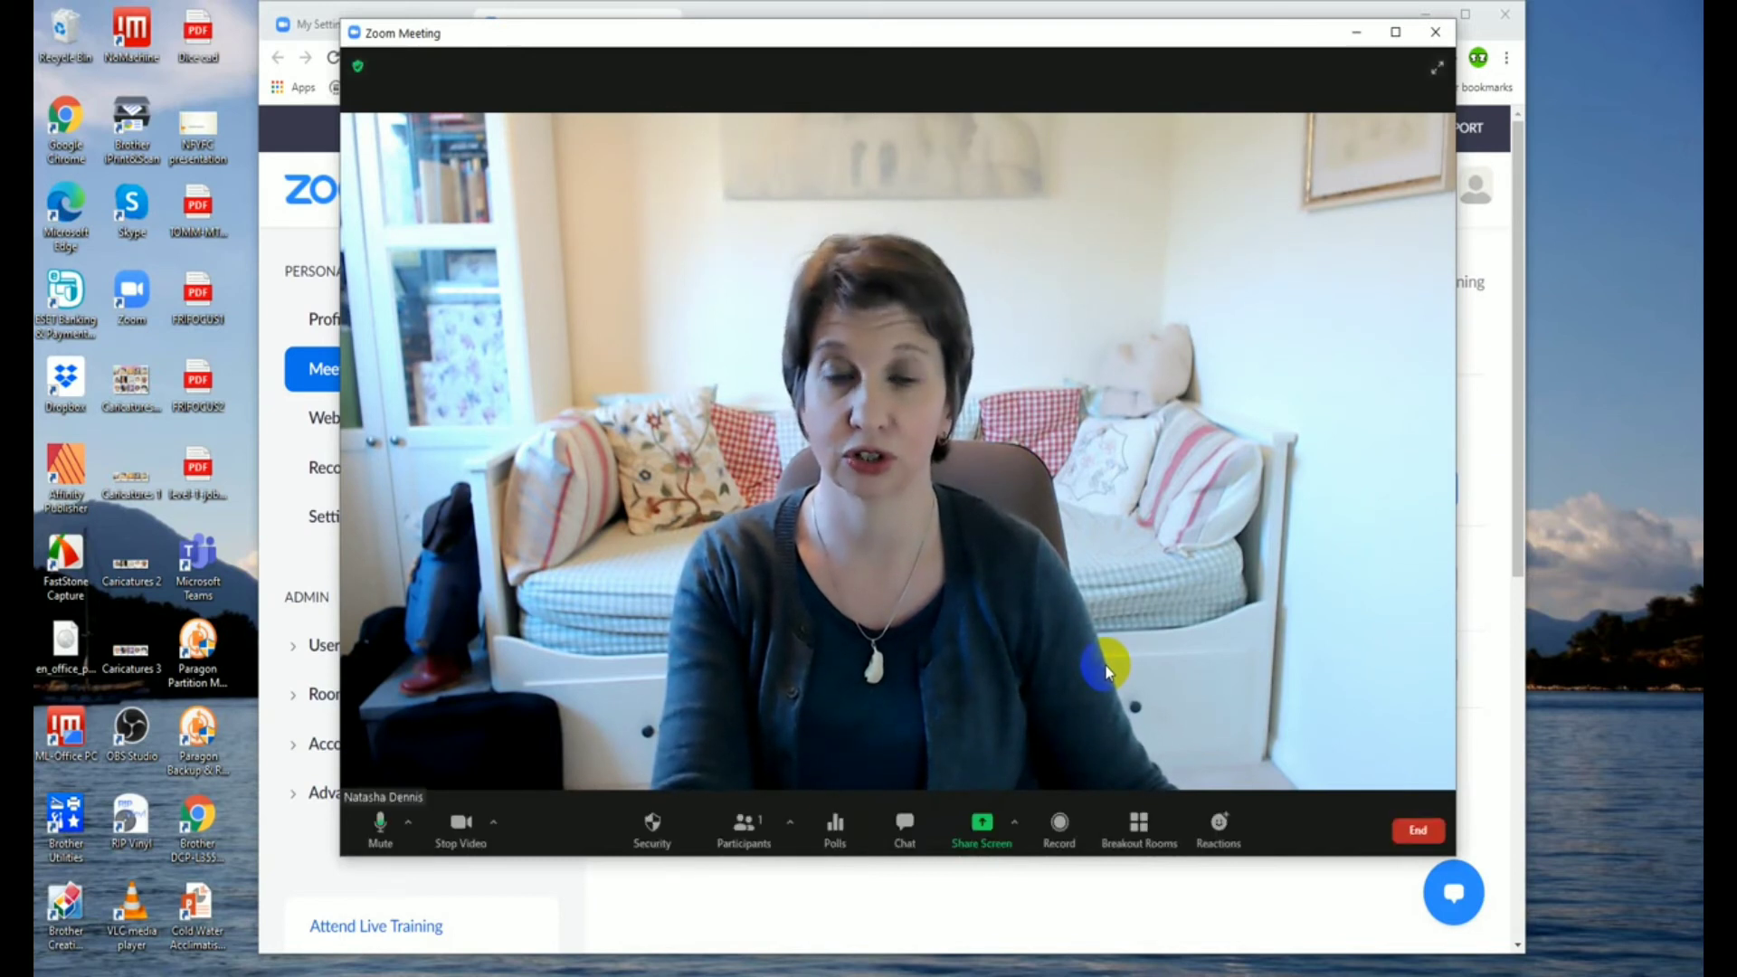
Step: Switch to the Zoom web portal in the browser and open the account management reports
{"action": "left_click", "coordinate": [994, 909]}
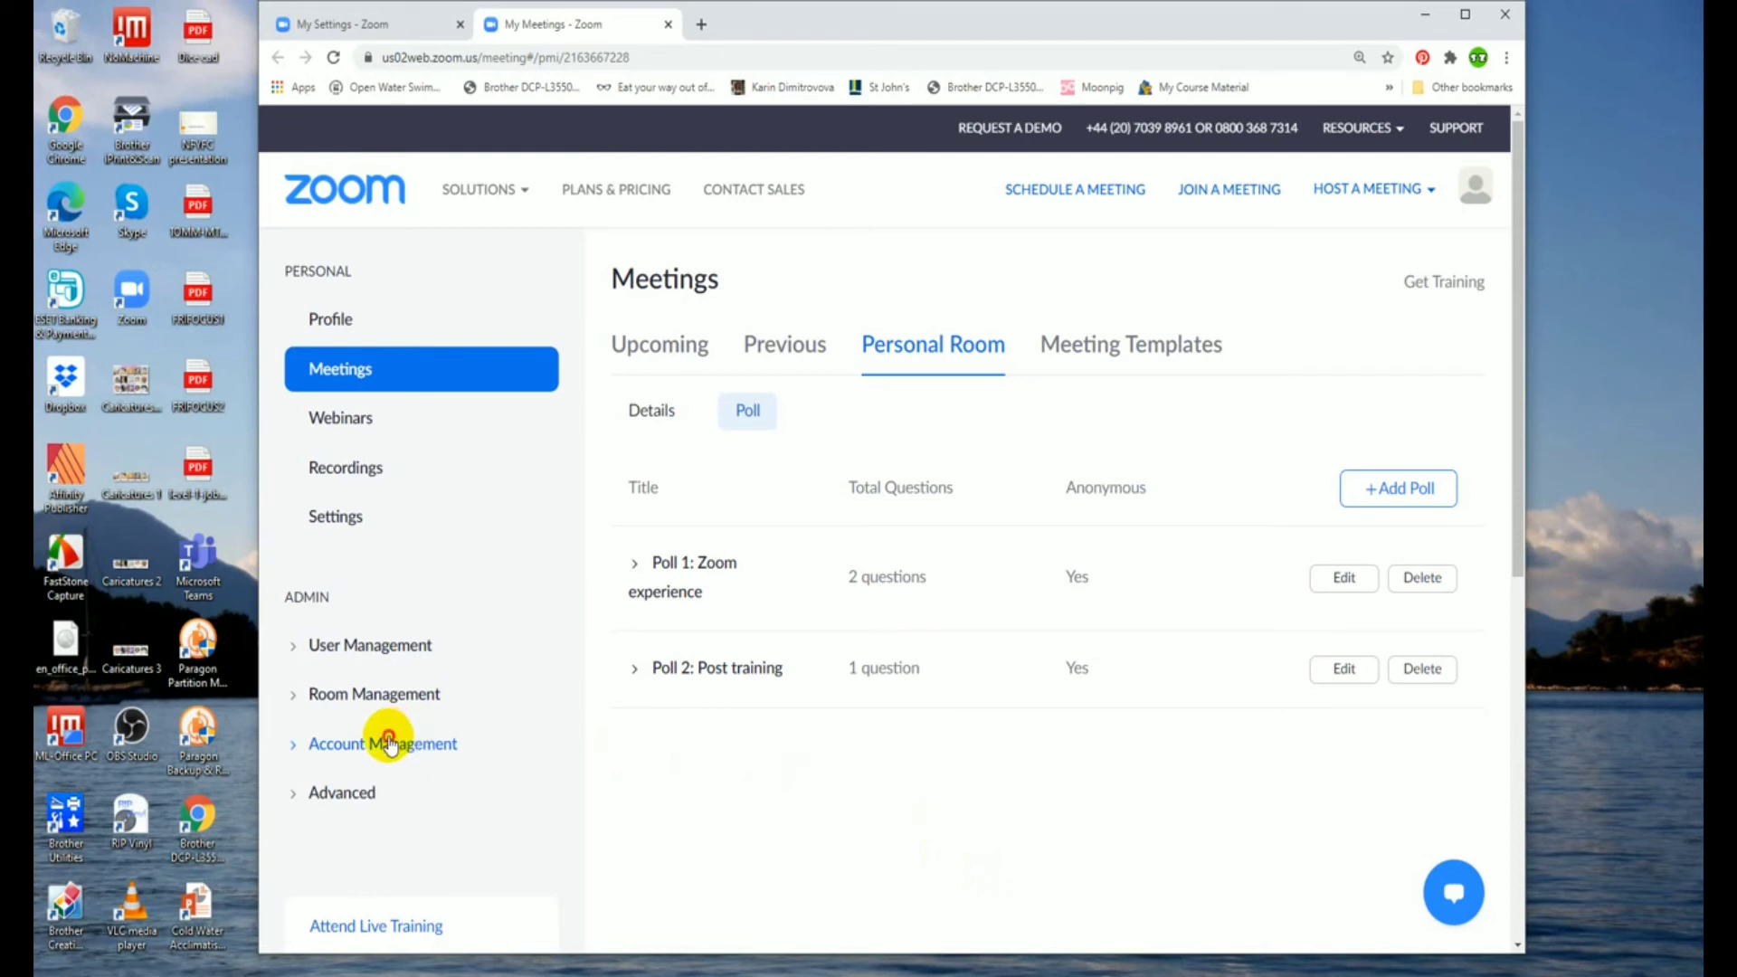
{"action": "left_click_drag", "start_coordinate": [389, 742], "coordinate": [705, 771]}
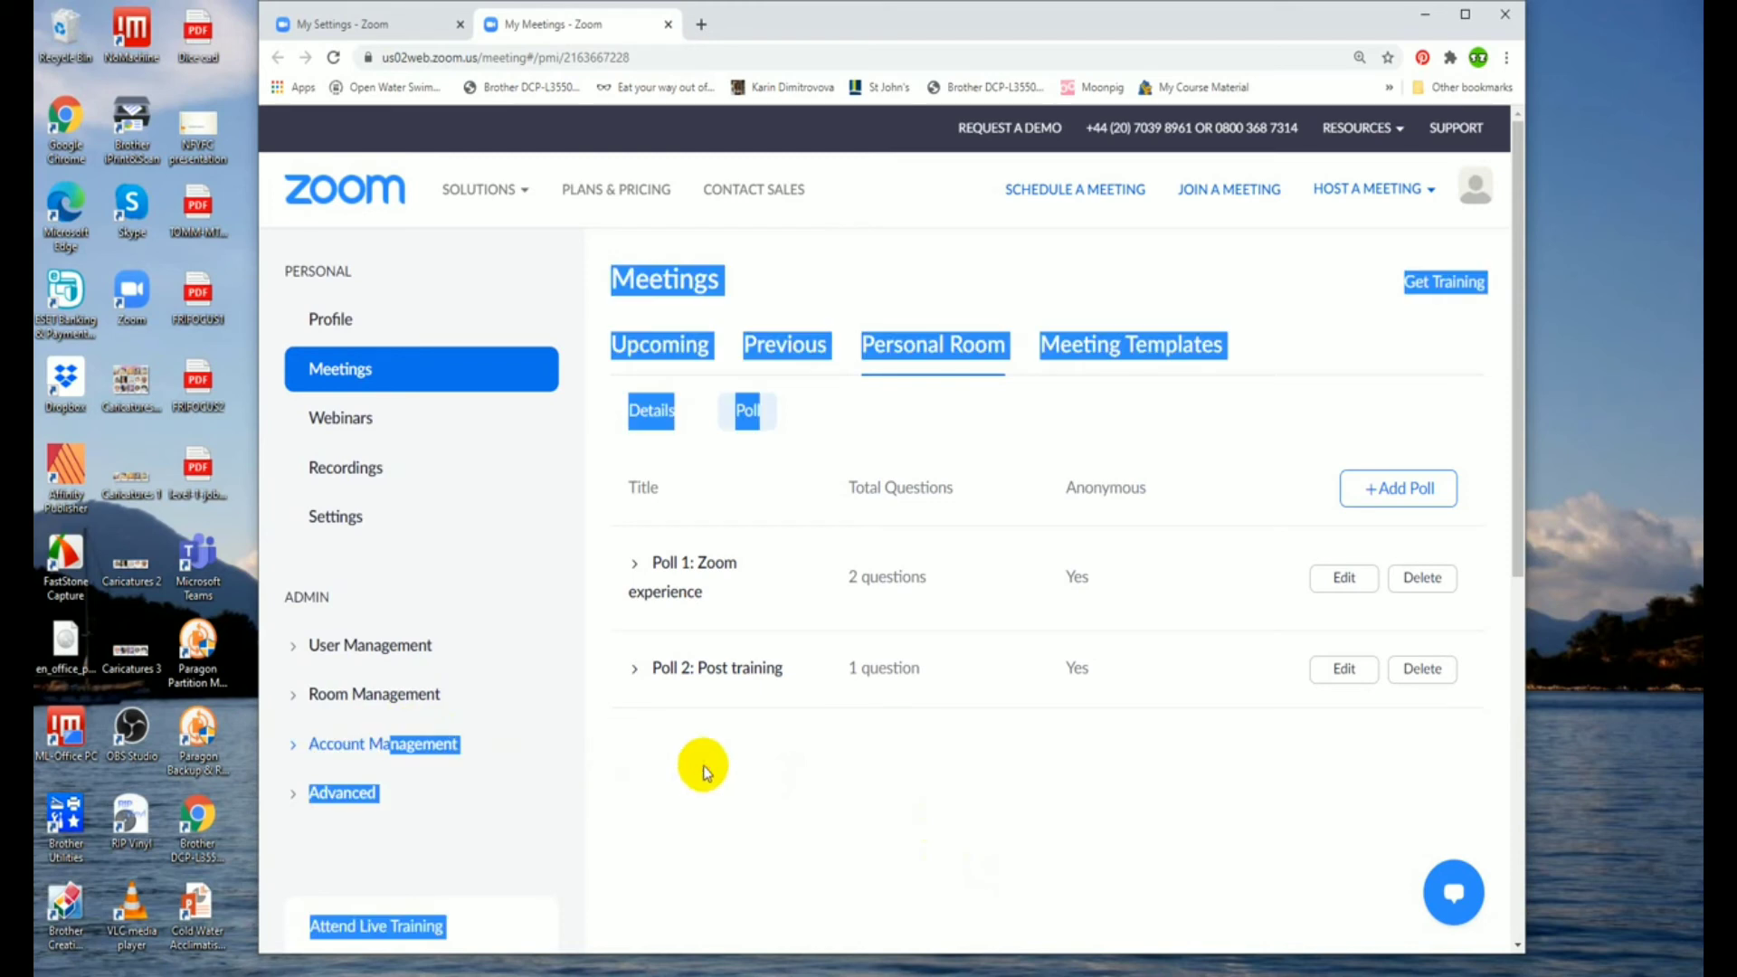
{"action": "left_click", "coordinate": [746, 785]}
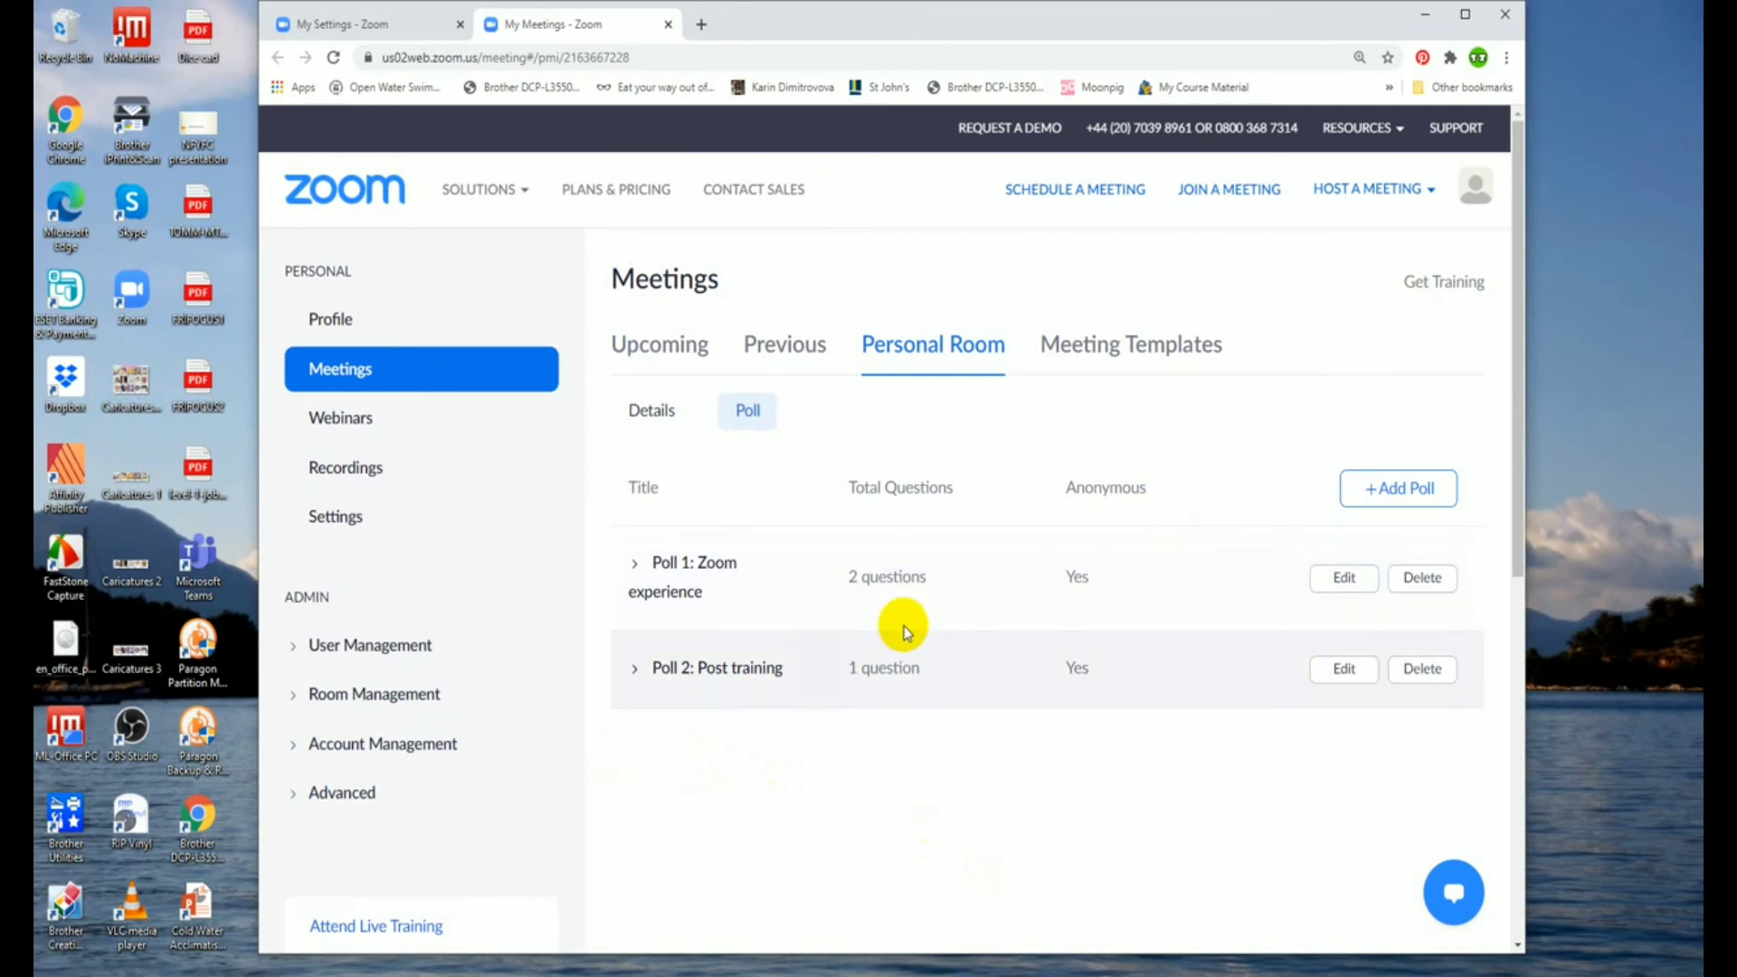
{"action": "left_click", "coordinate": [383, 751]}
{"action": "scroll", "coordinate": [574, 730], "scroll_direction": "down", "scroll_amount": 3}
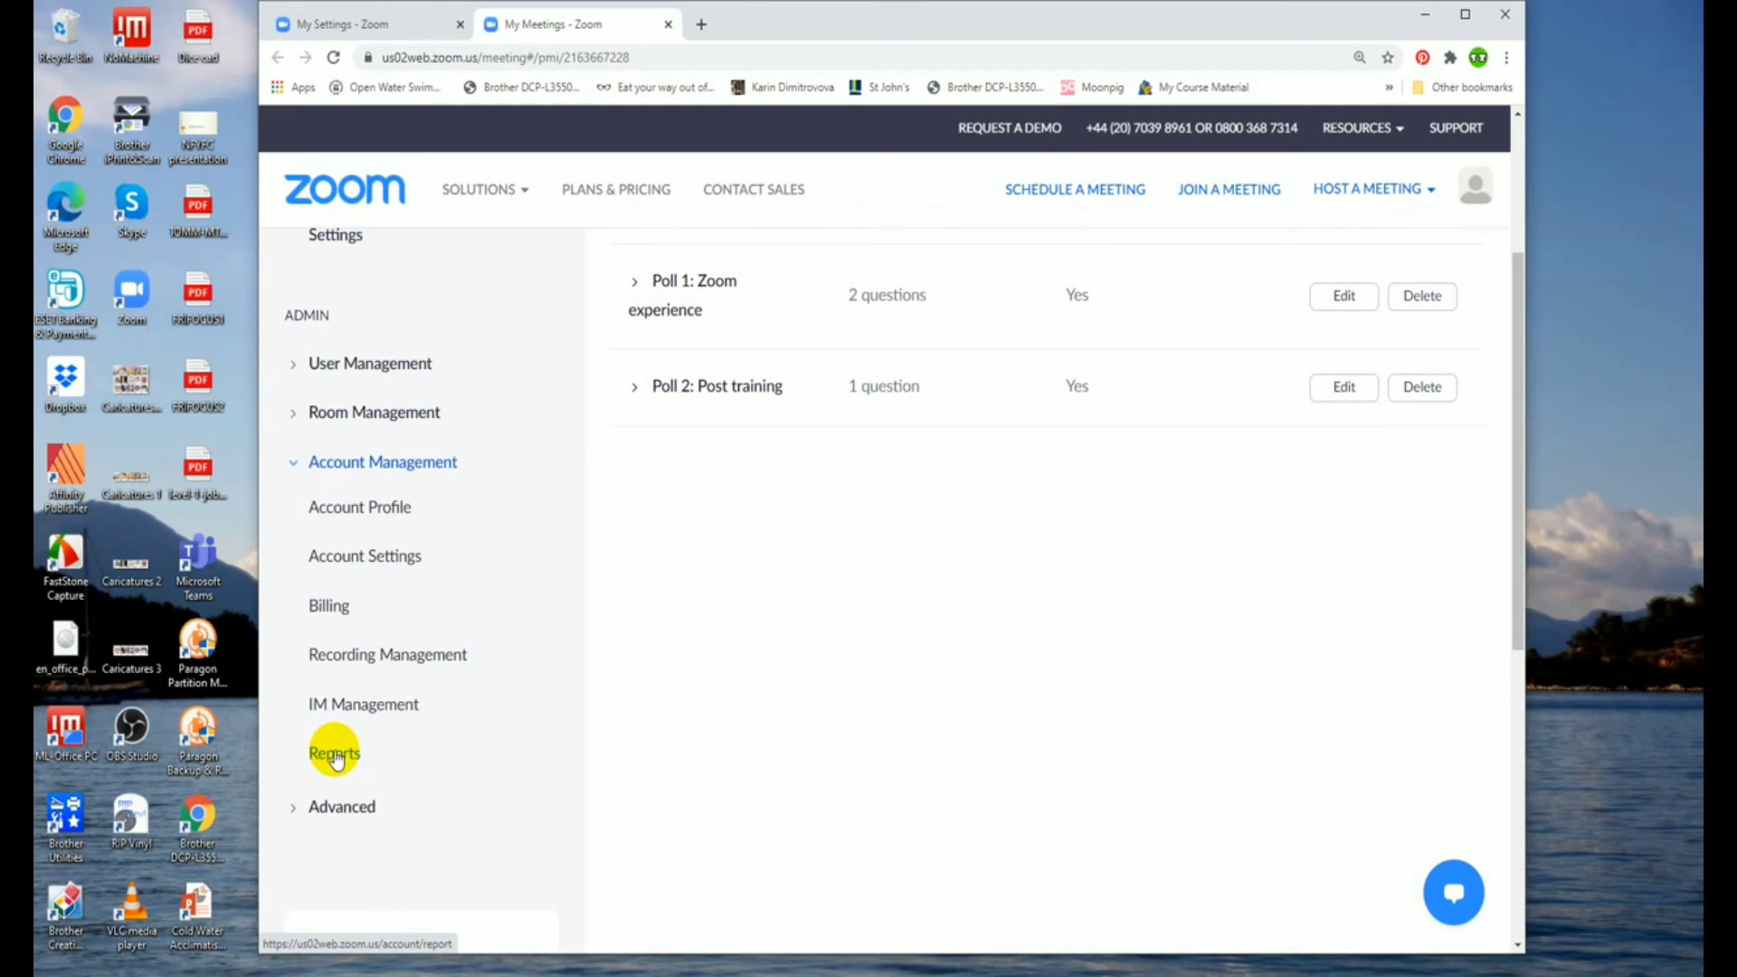
{"action": "left_click", "coordinate": [335, 755]}
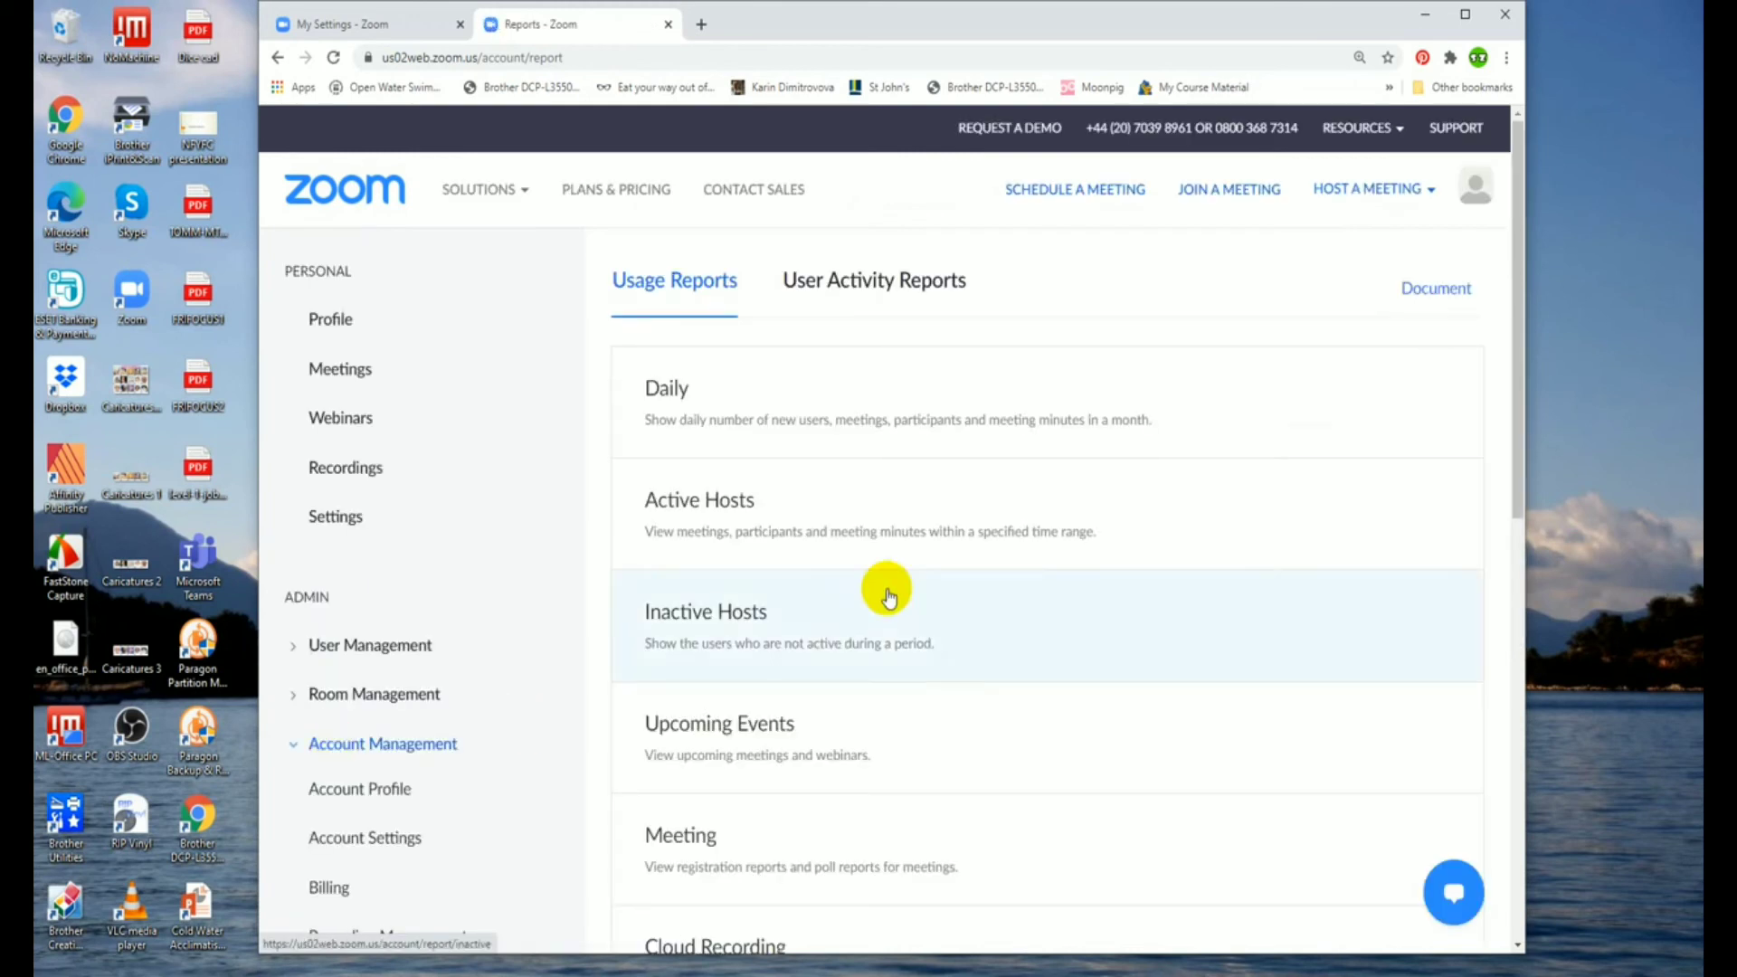
Step: Open the Meeting usage report, check its report queue and set the report type to Poll Report
{"action": "scroll", "coordinate": [973, 387], "scroll_direction": "down", "scroll_amount": 1}
{"action": "scroll", "coordinate": [975, 391], "scroll_direction": "down", "scroll_amount": 1}
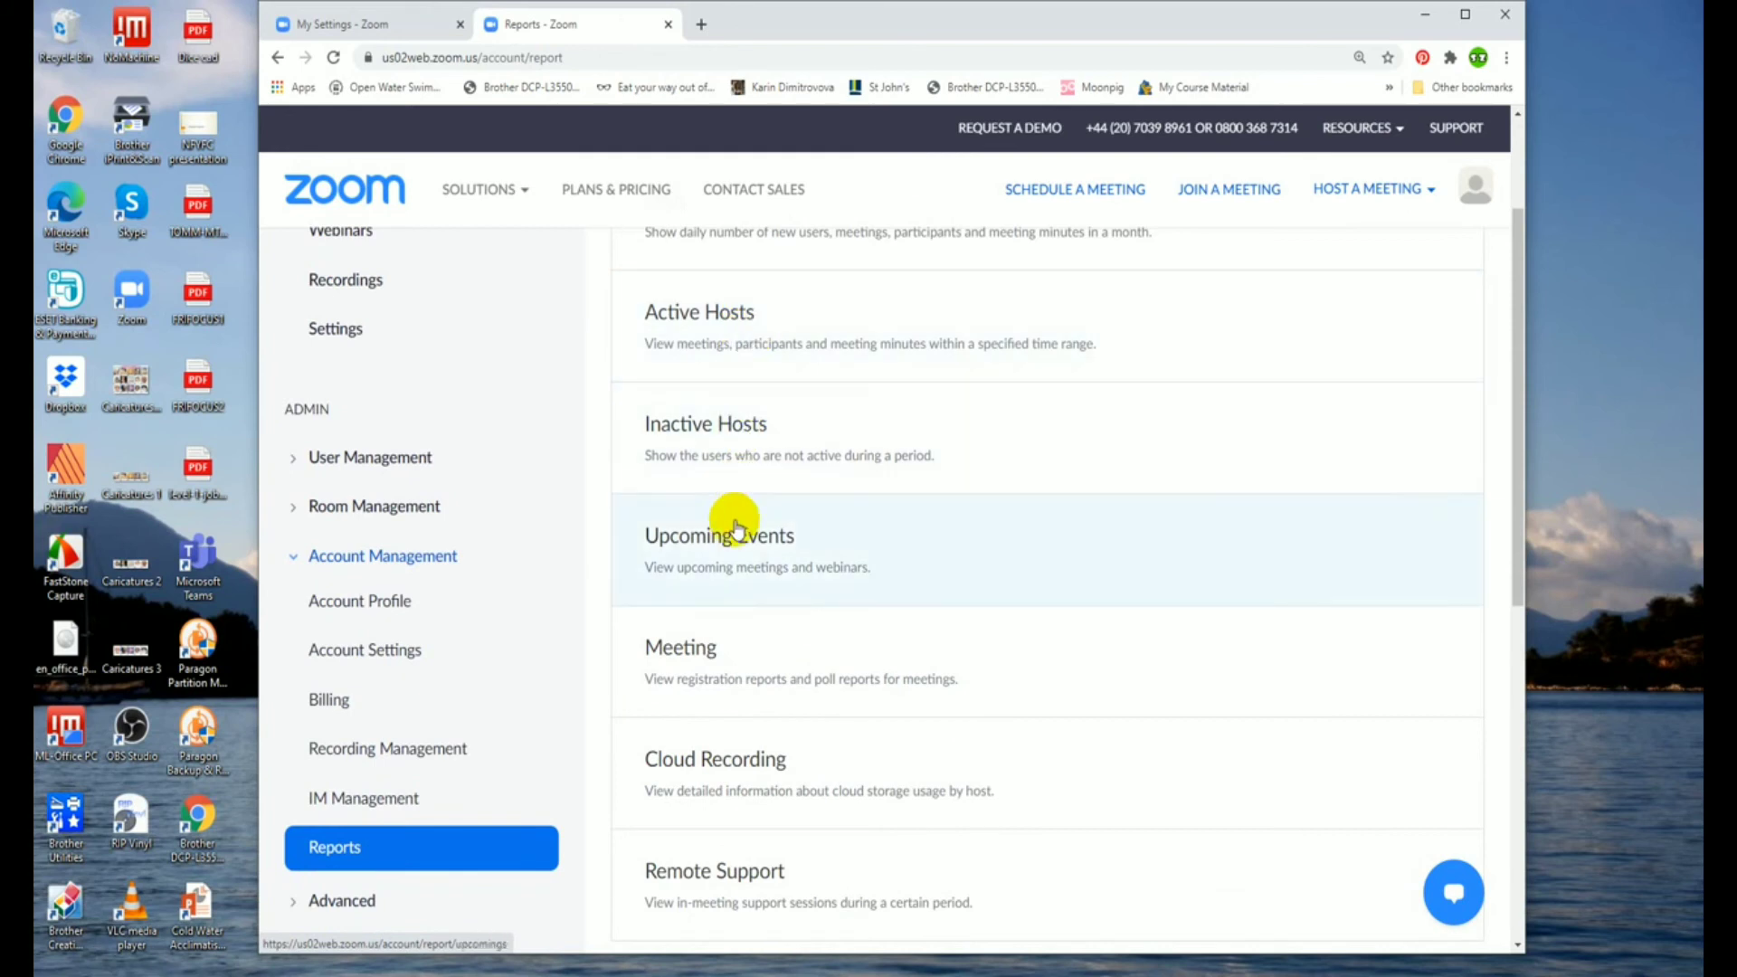
{"action": "left_click", "coordinate": [681, 650]}
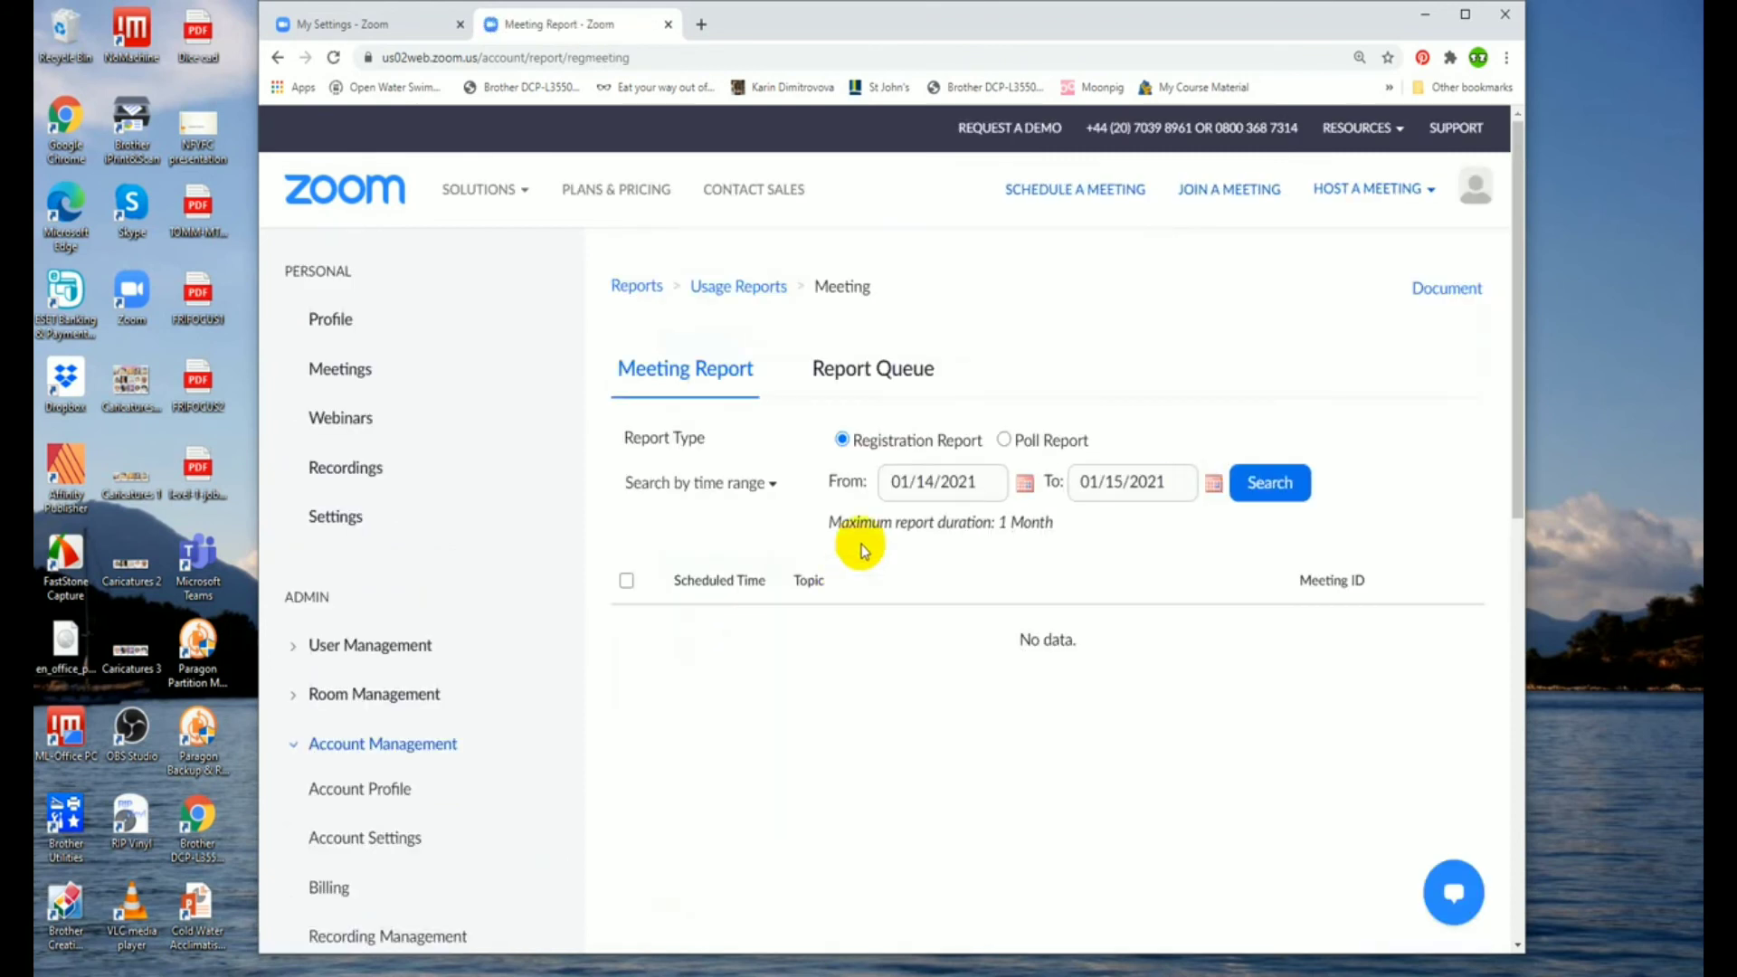
{"action": "left_click", "coordinate": [1002, 440]}
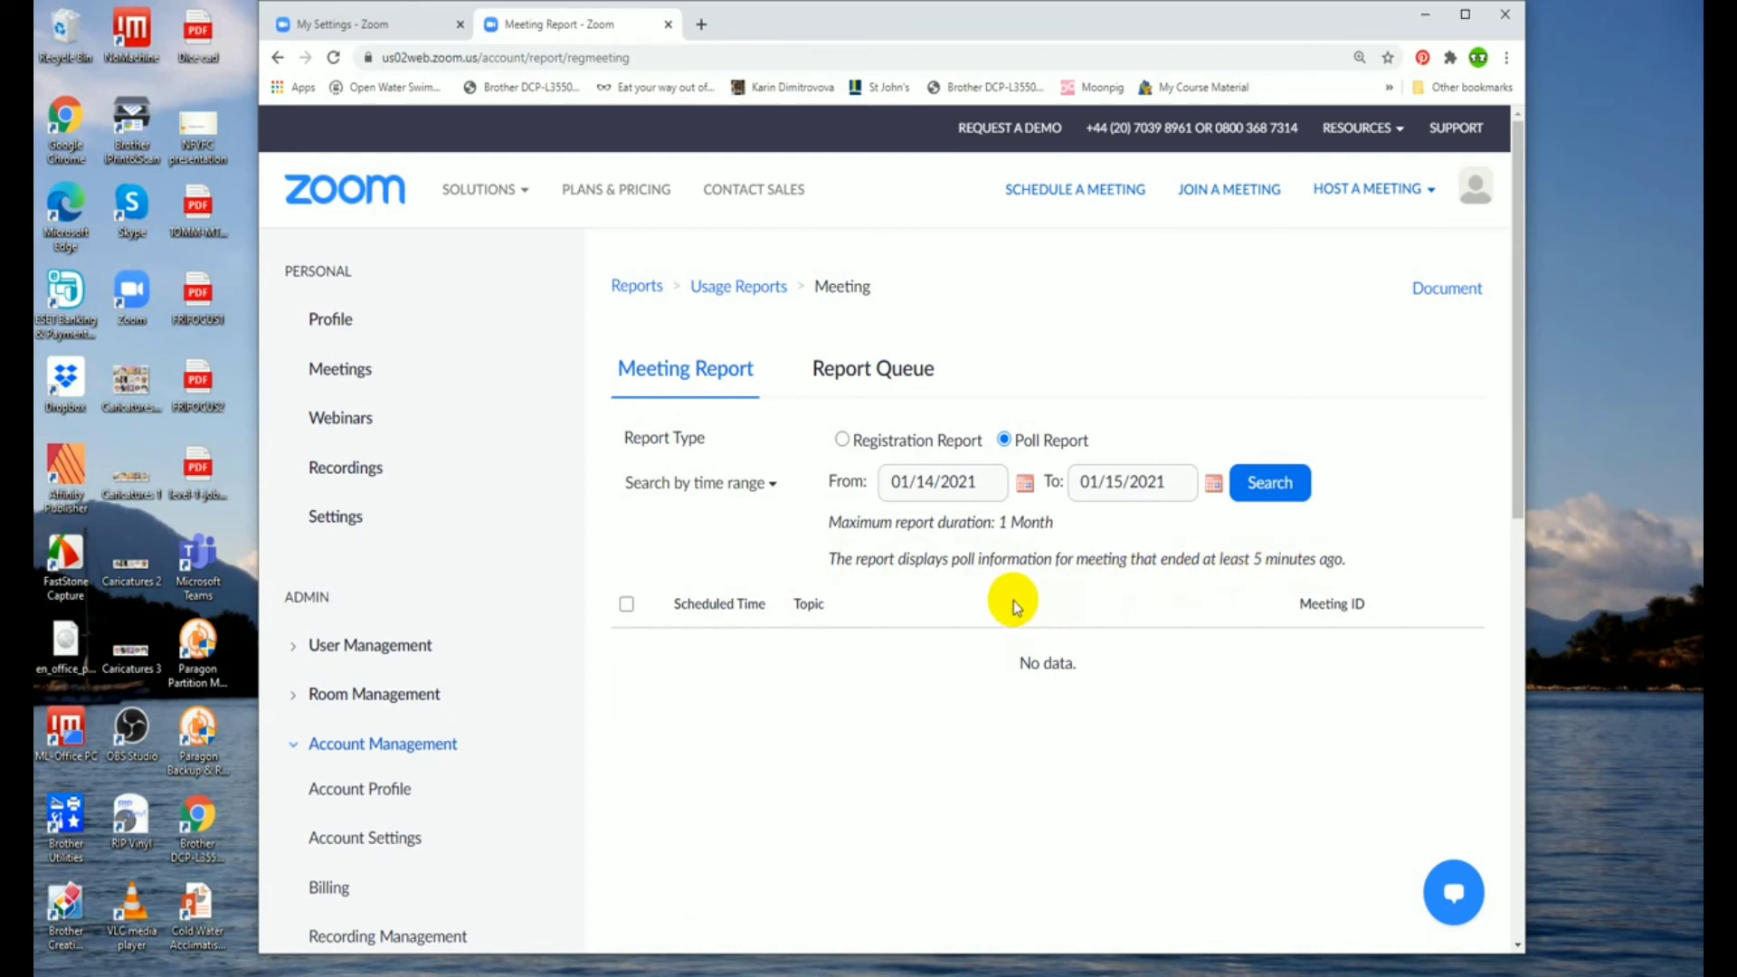
{"action": "left_click", "coordinate": [876, 370]}
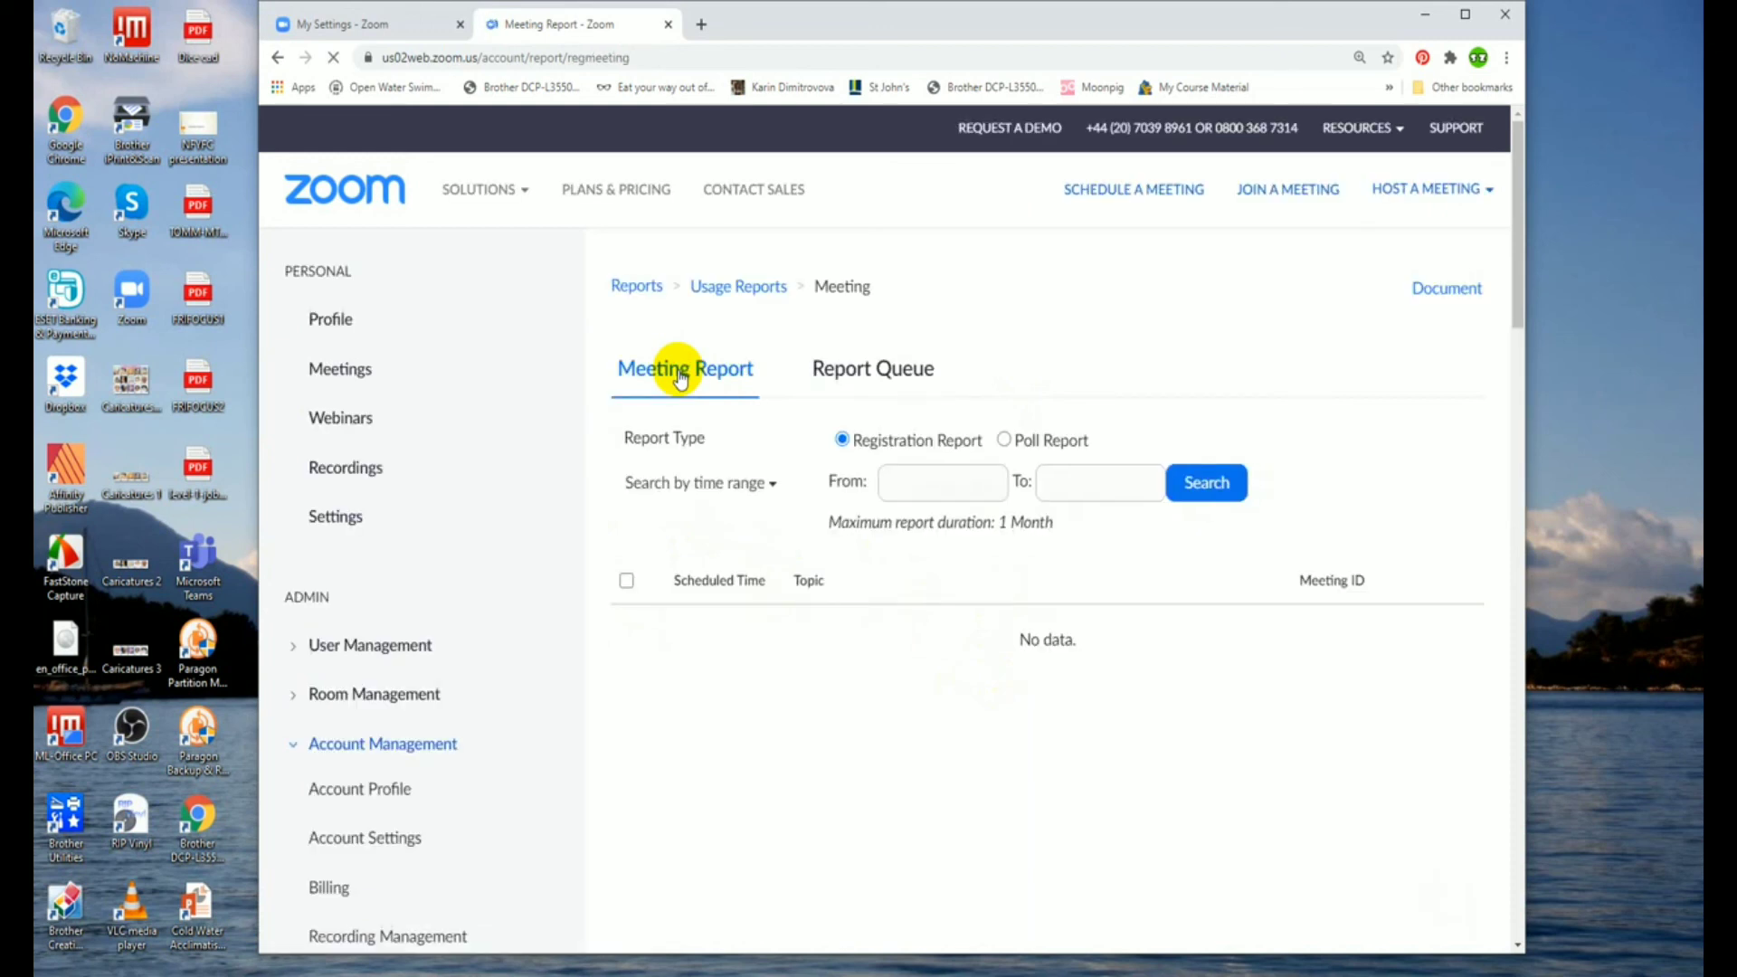
{"action": "left_click", "coordinate": [1036, 443]}
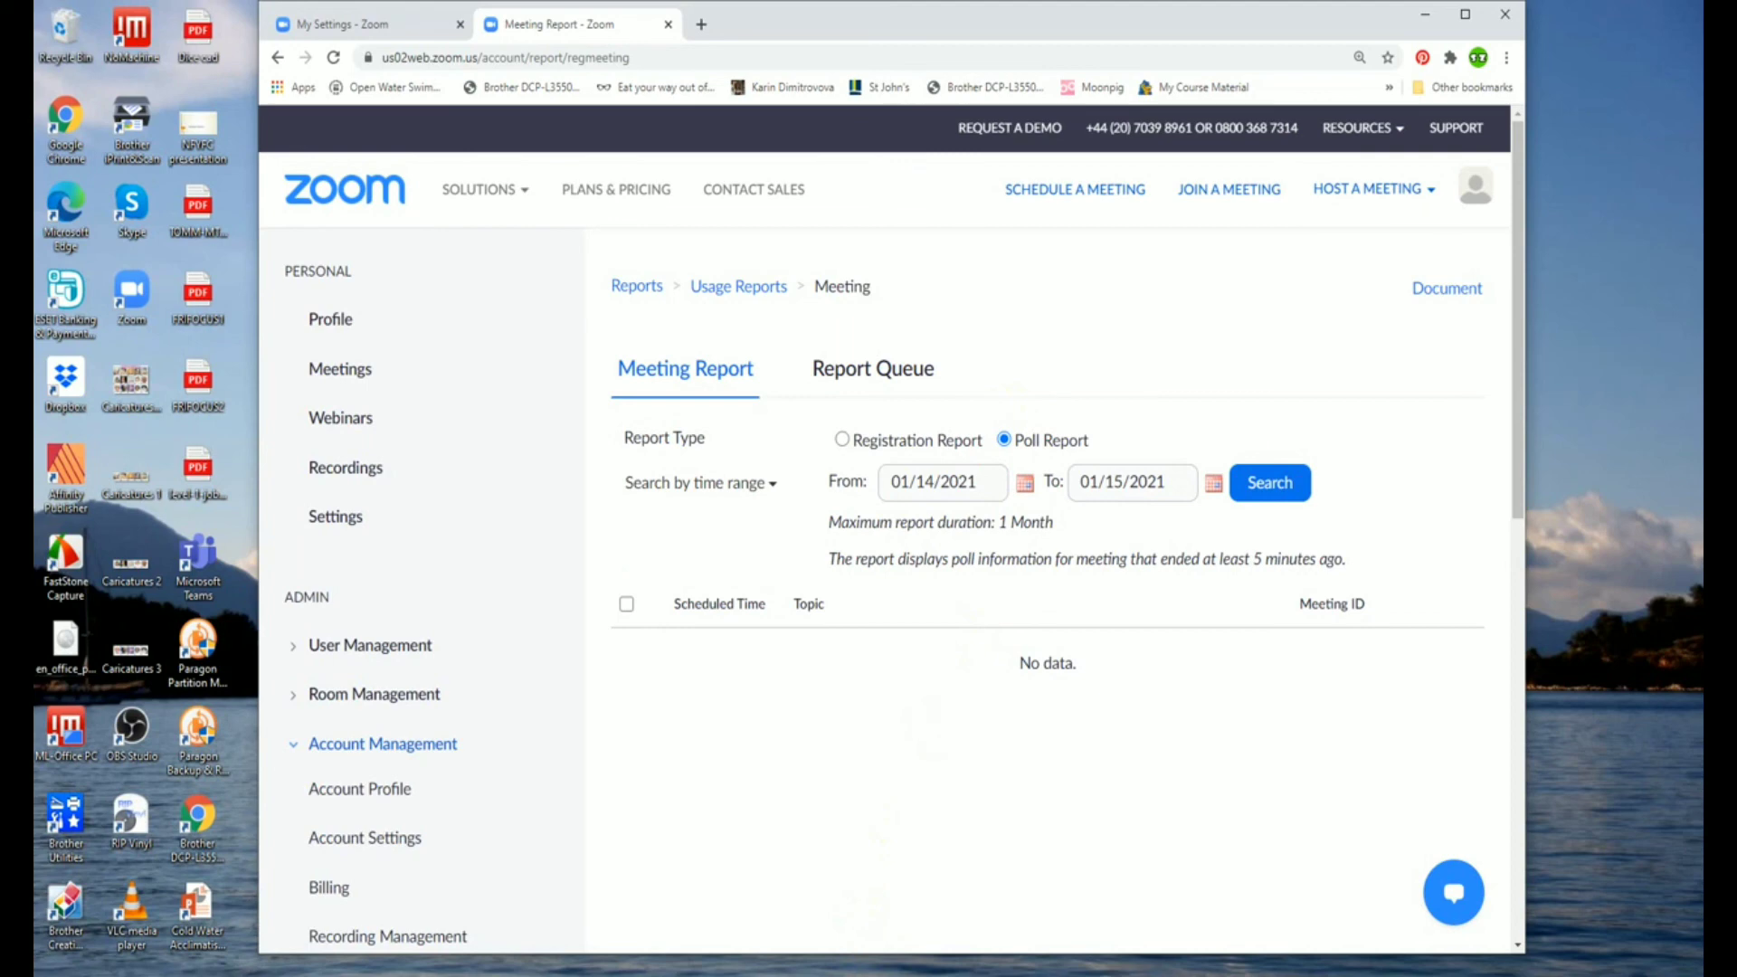
Step: Switch to the Zoom Meeting window, reopen its polls and start editing them in the web portal
{"action": "left_click", "coordinate": [840, 976]}
{"action": "left_click", "coordinate": [903, 941]}
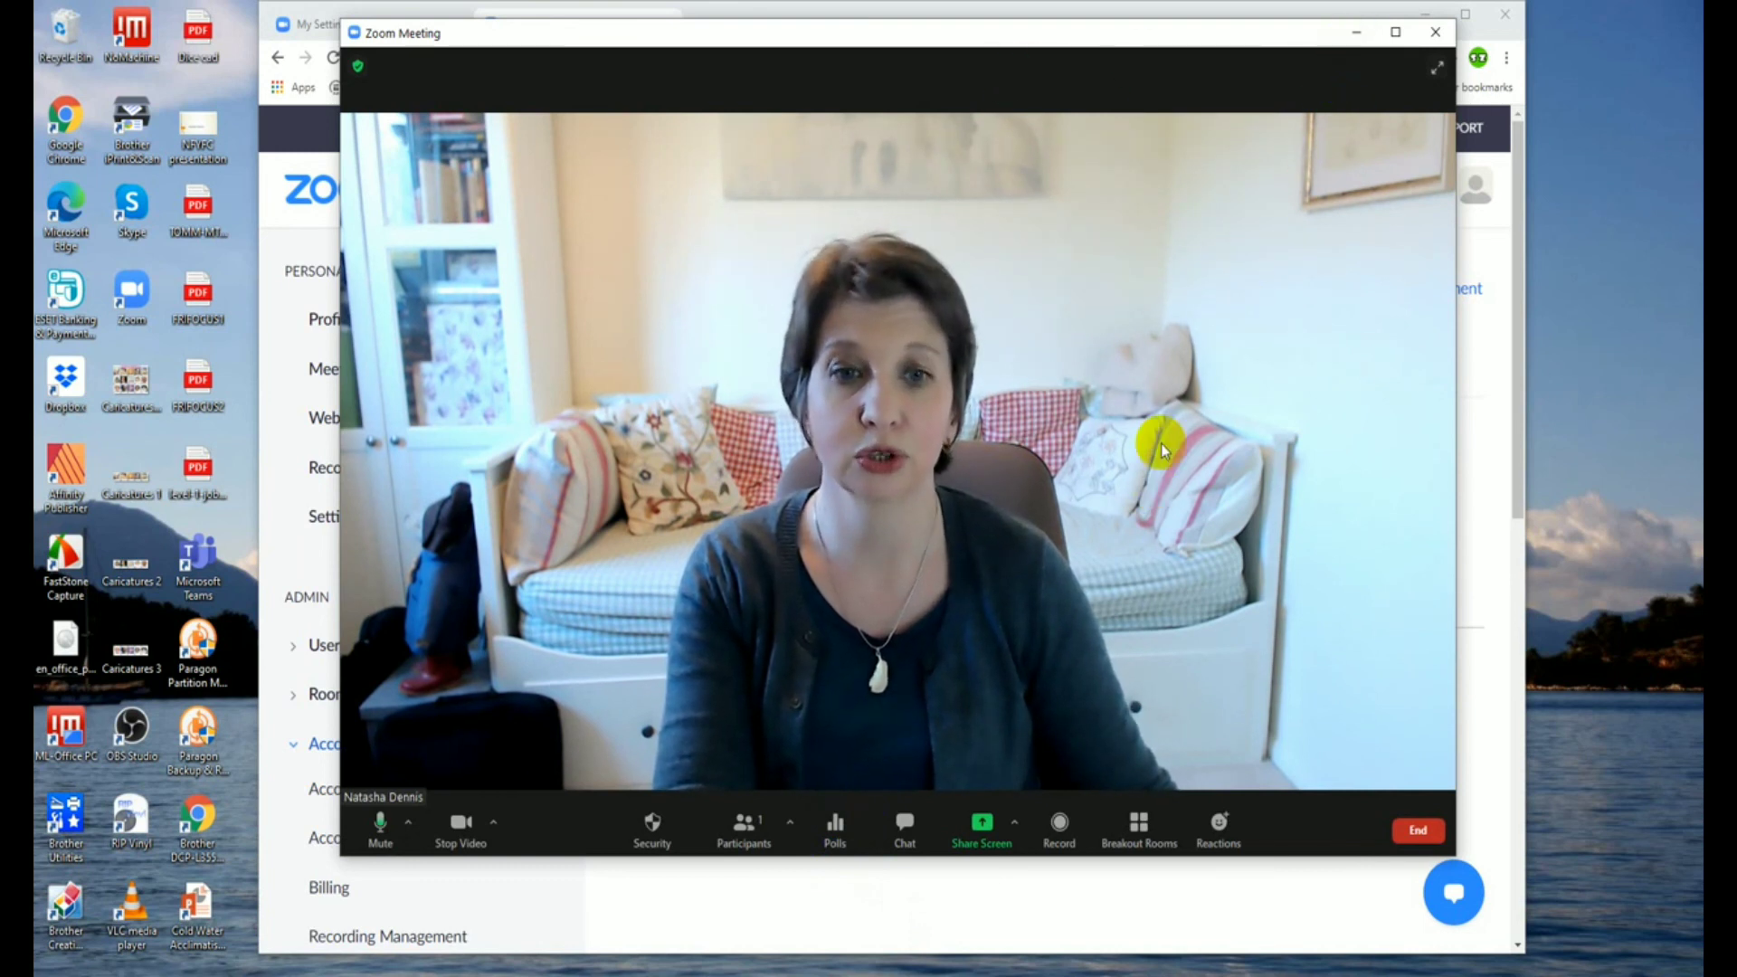
{"action": "left_click", "coordinate": [835, 823]}
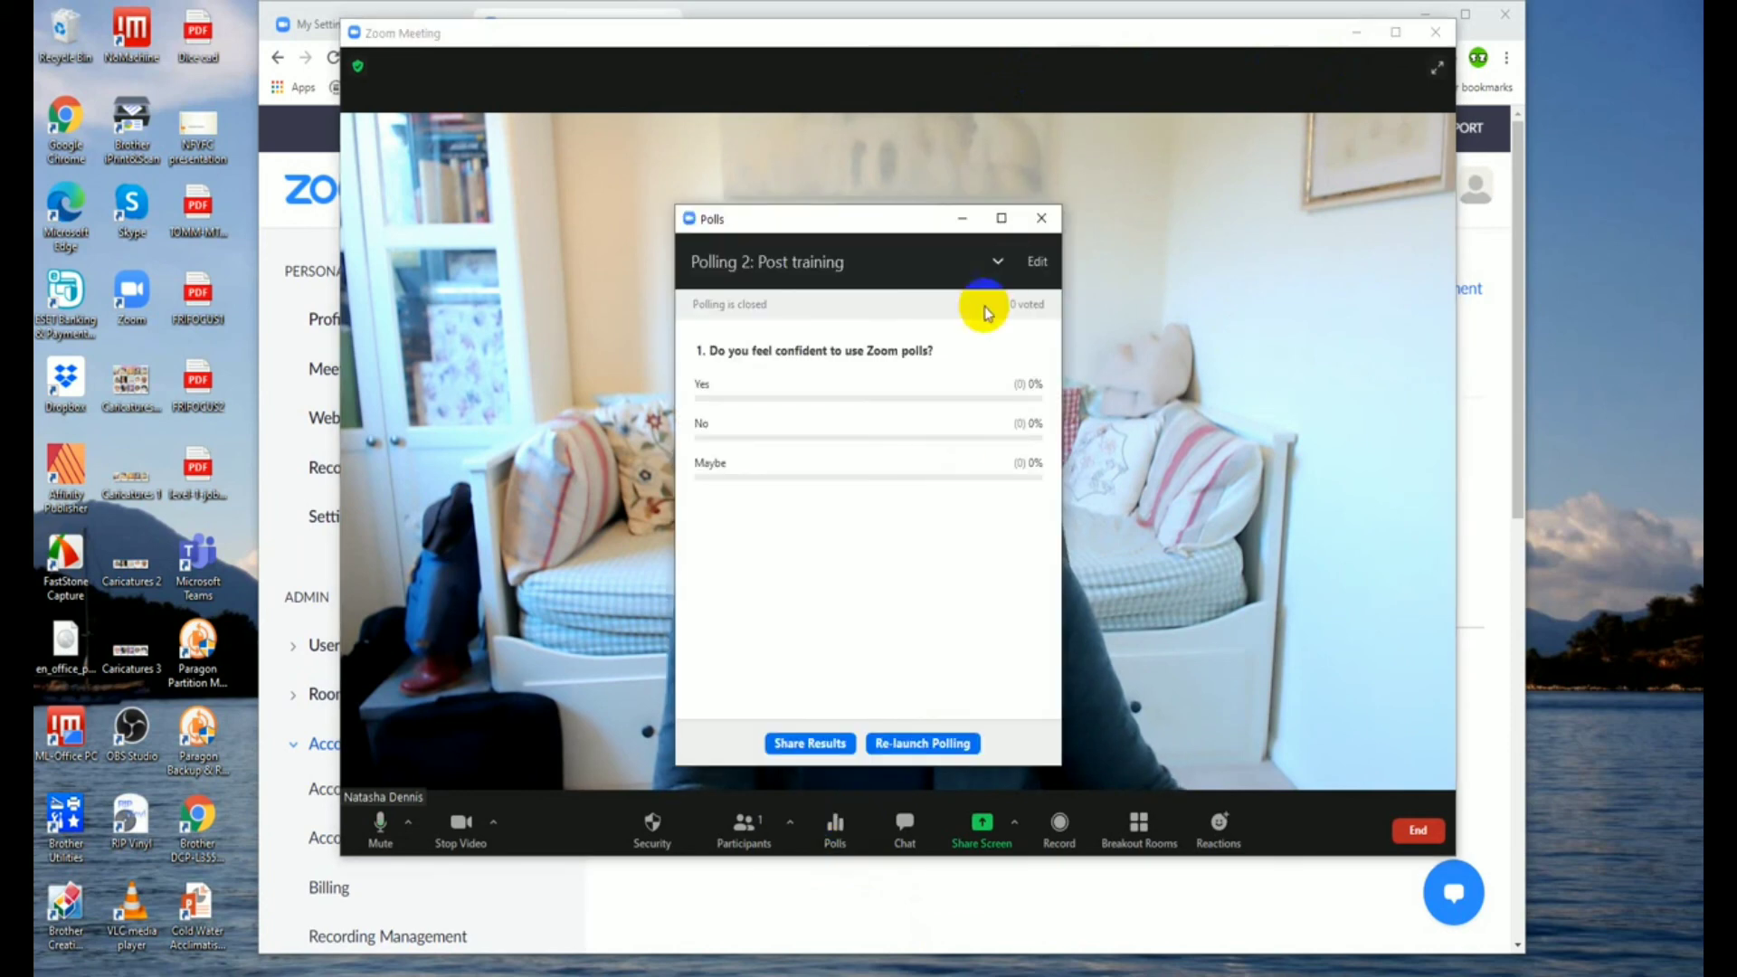
{"action": "left_click", "coordinate": [1037, 262]}
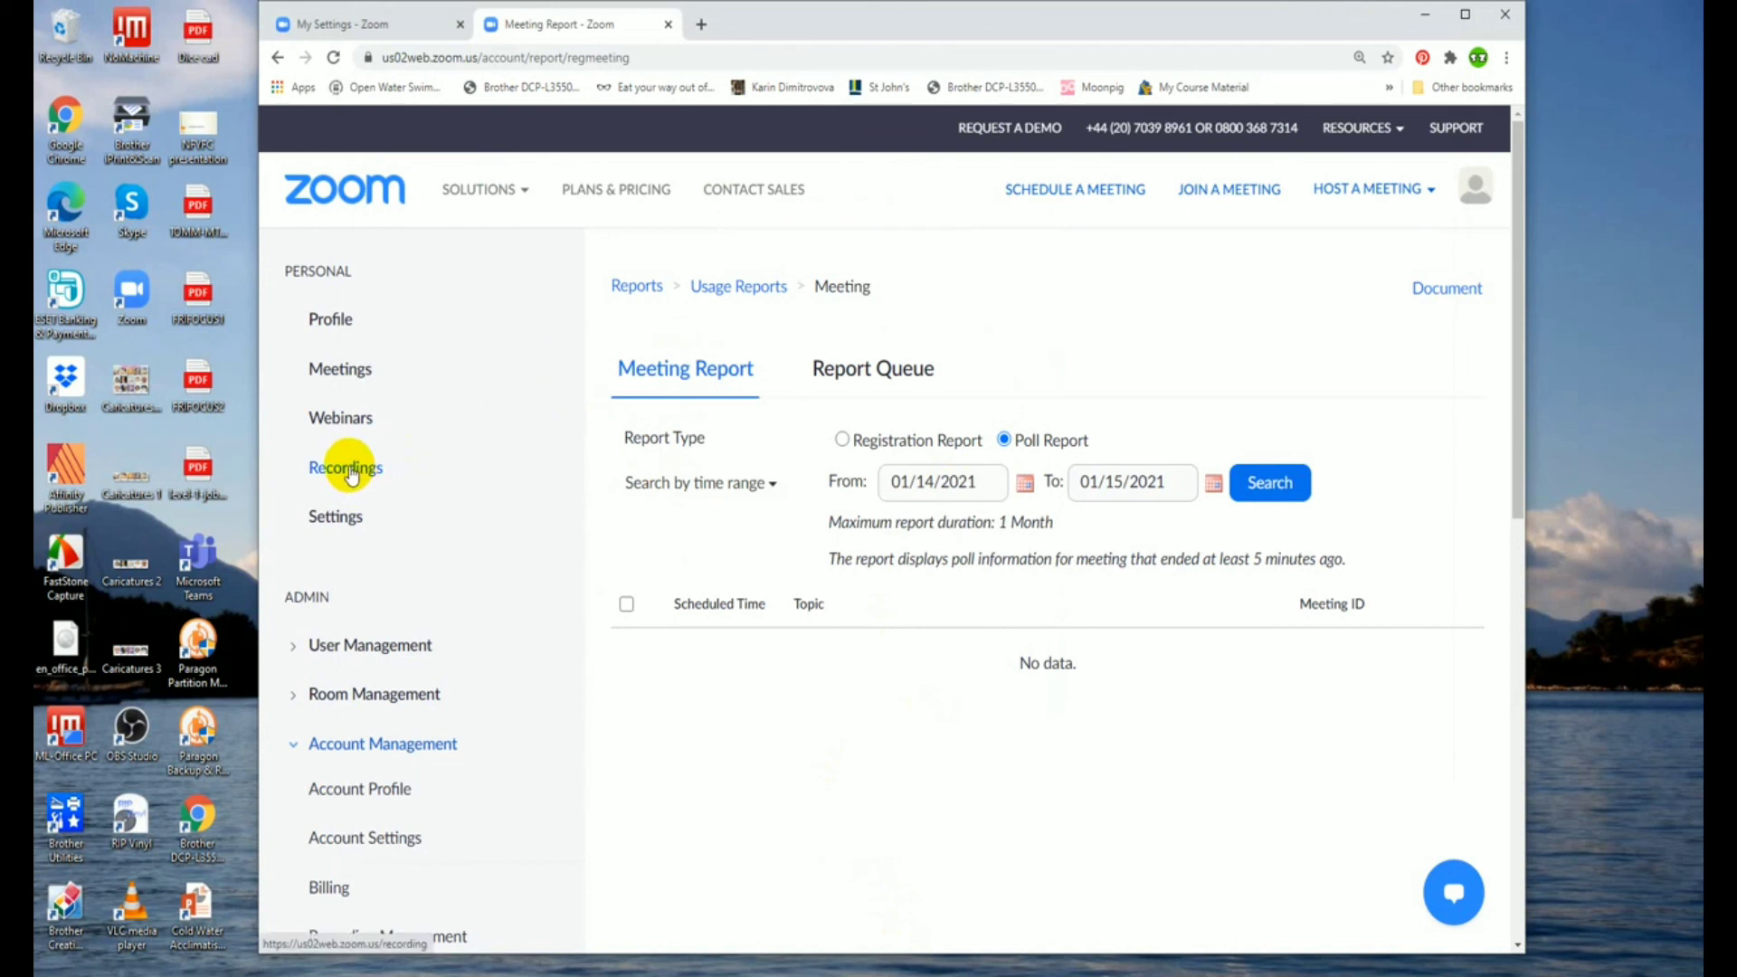
Step: Display the list of polls belonging to the Personal Room on the Meetings page
{"action": "left_click", "coordinate": [349, 368]}
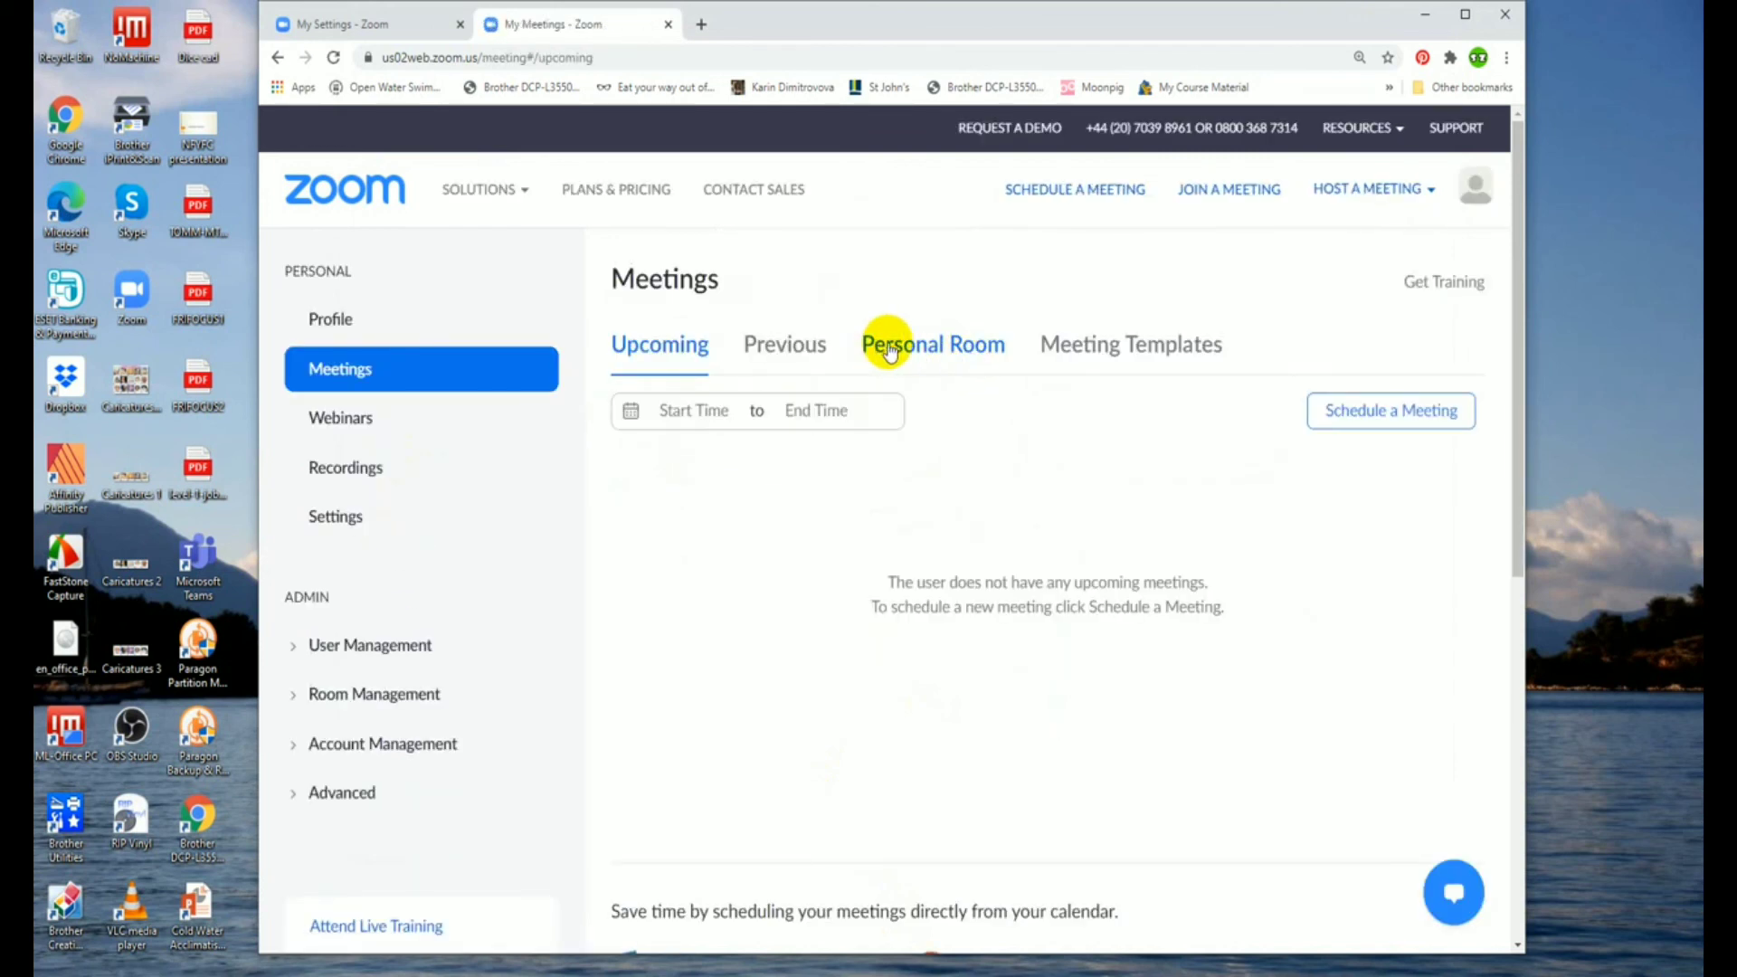
{"action": "left_click", "coordinate": [891, 343]}
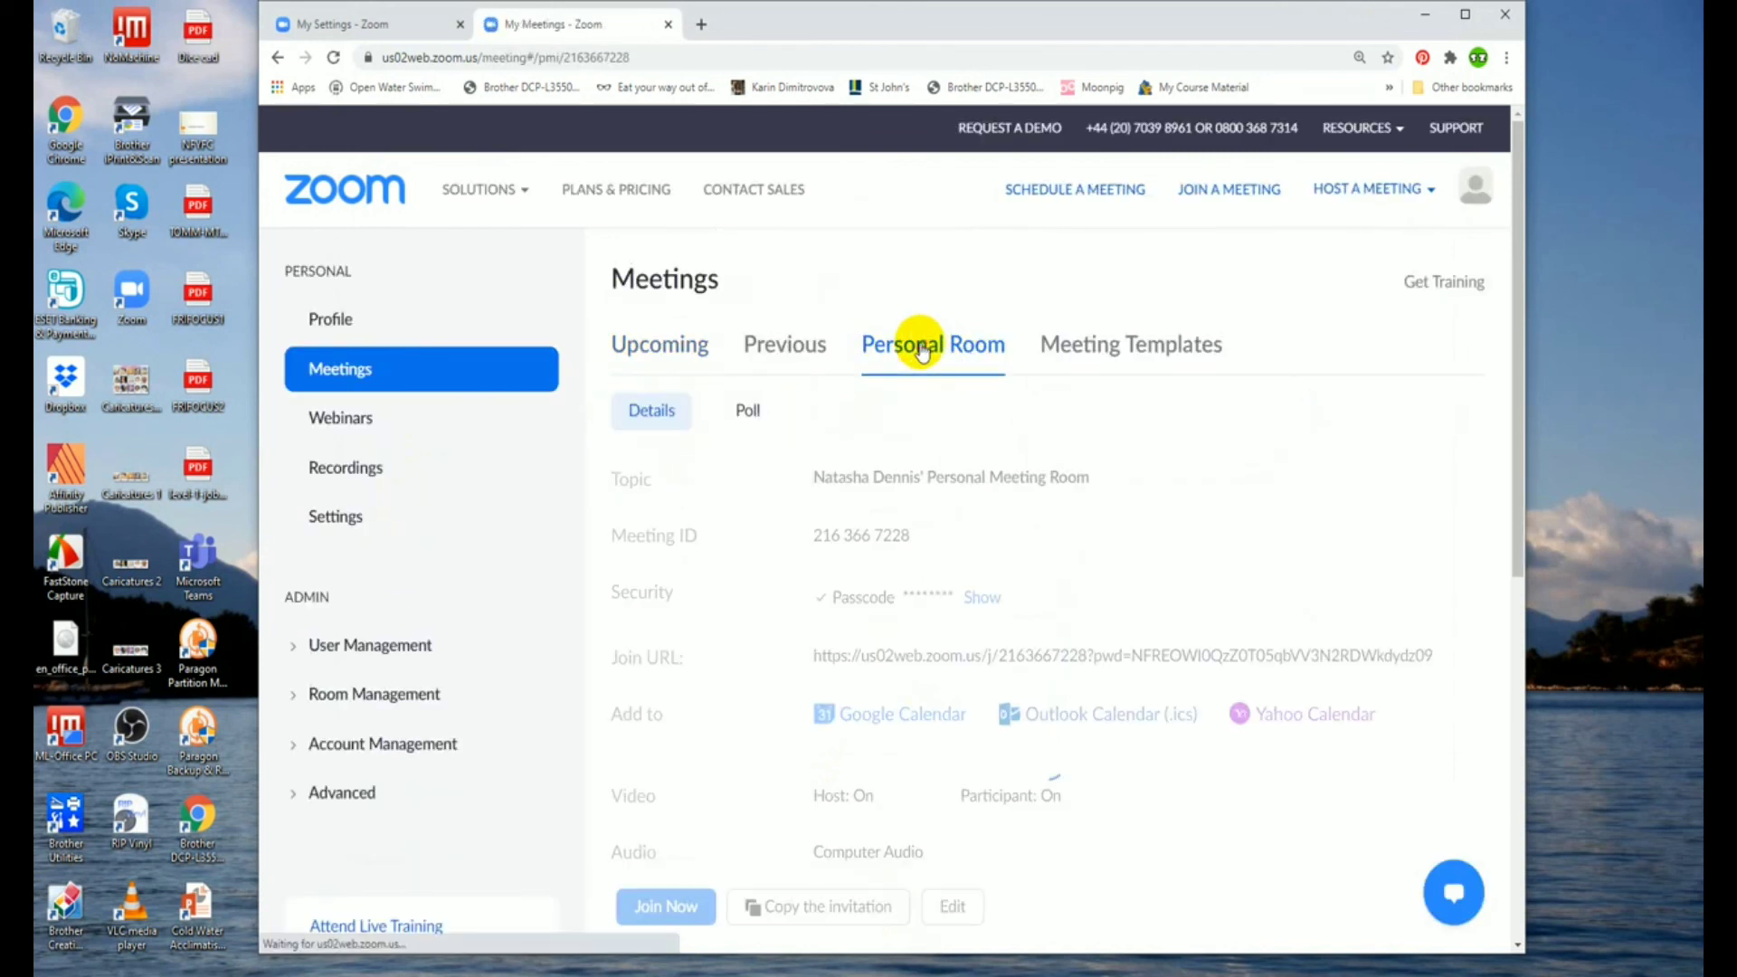
{"action": "left_click", "coordinate": [749, 413]}
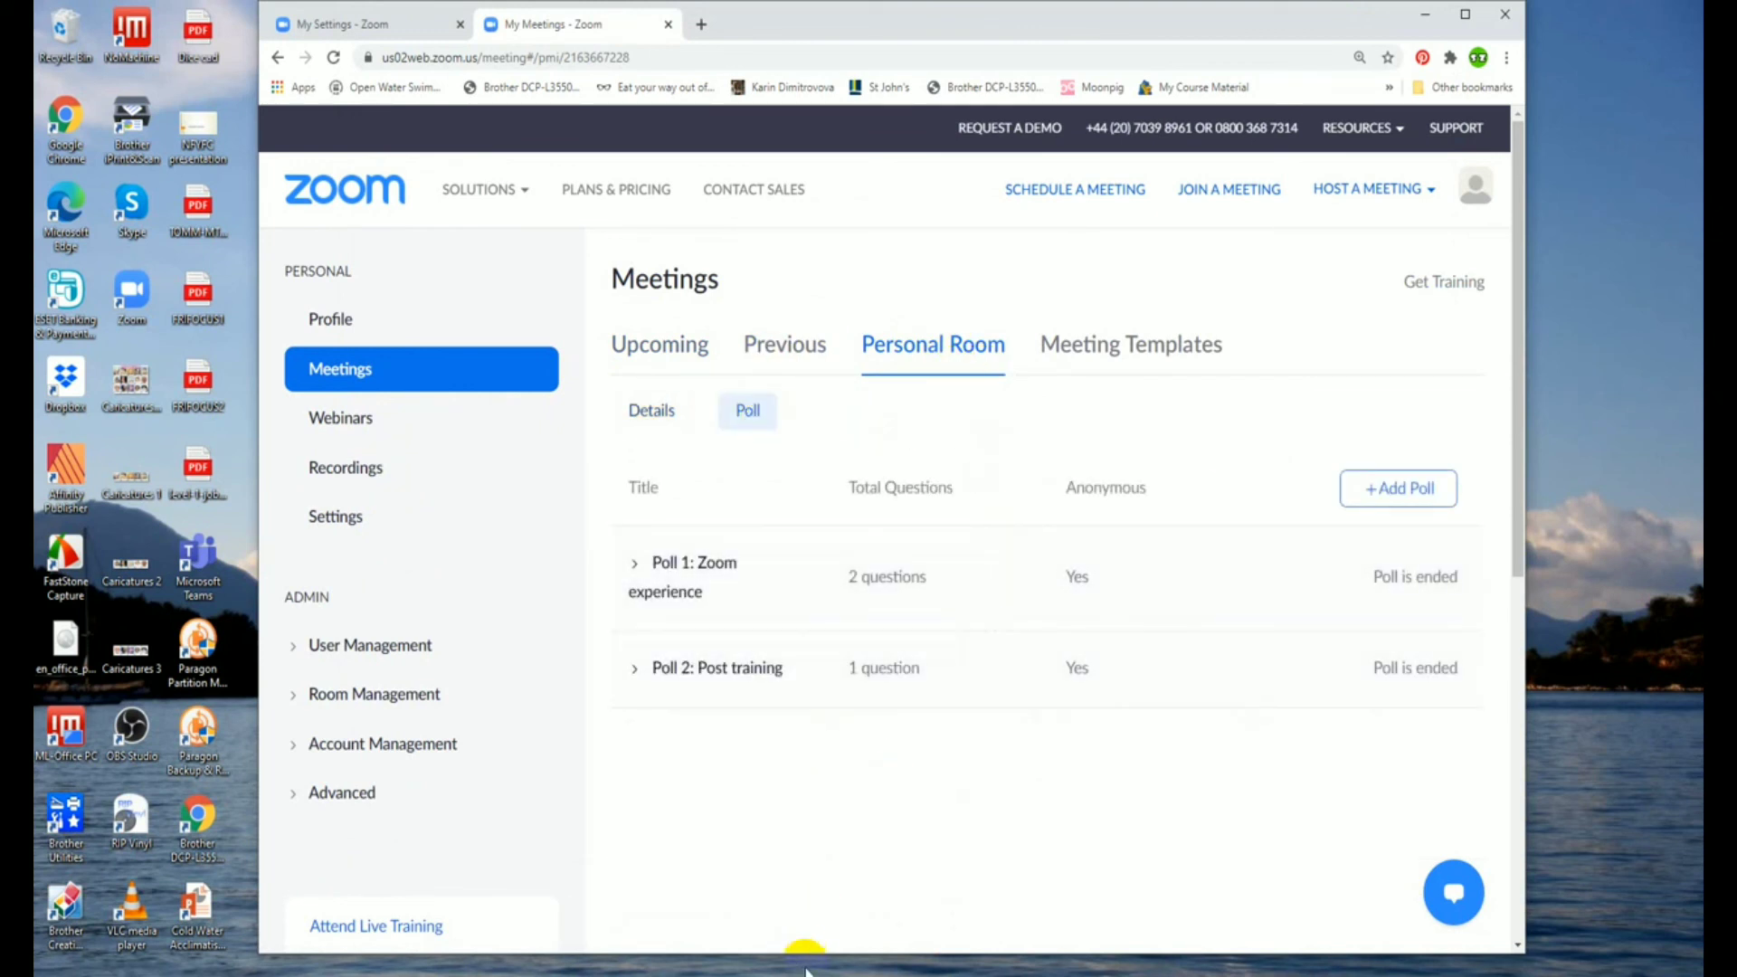
{"action": "mouse_move", "coordinate": [803, 966]}
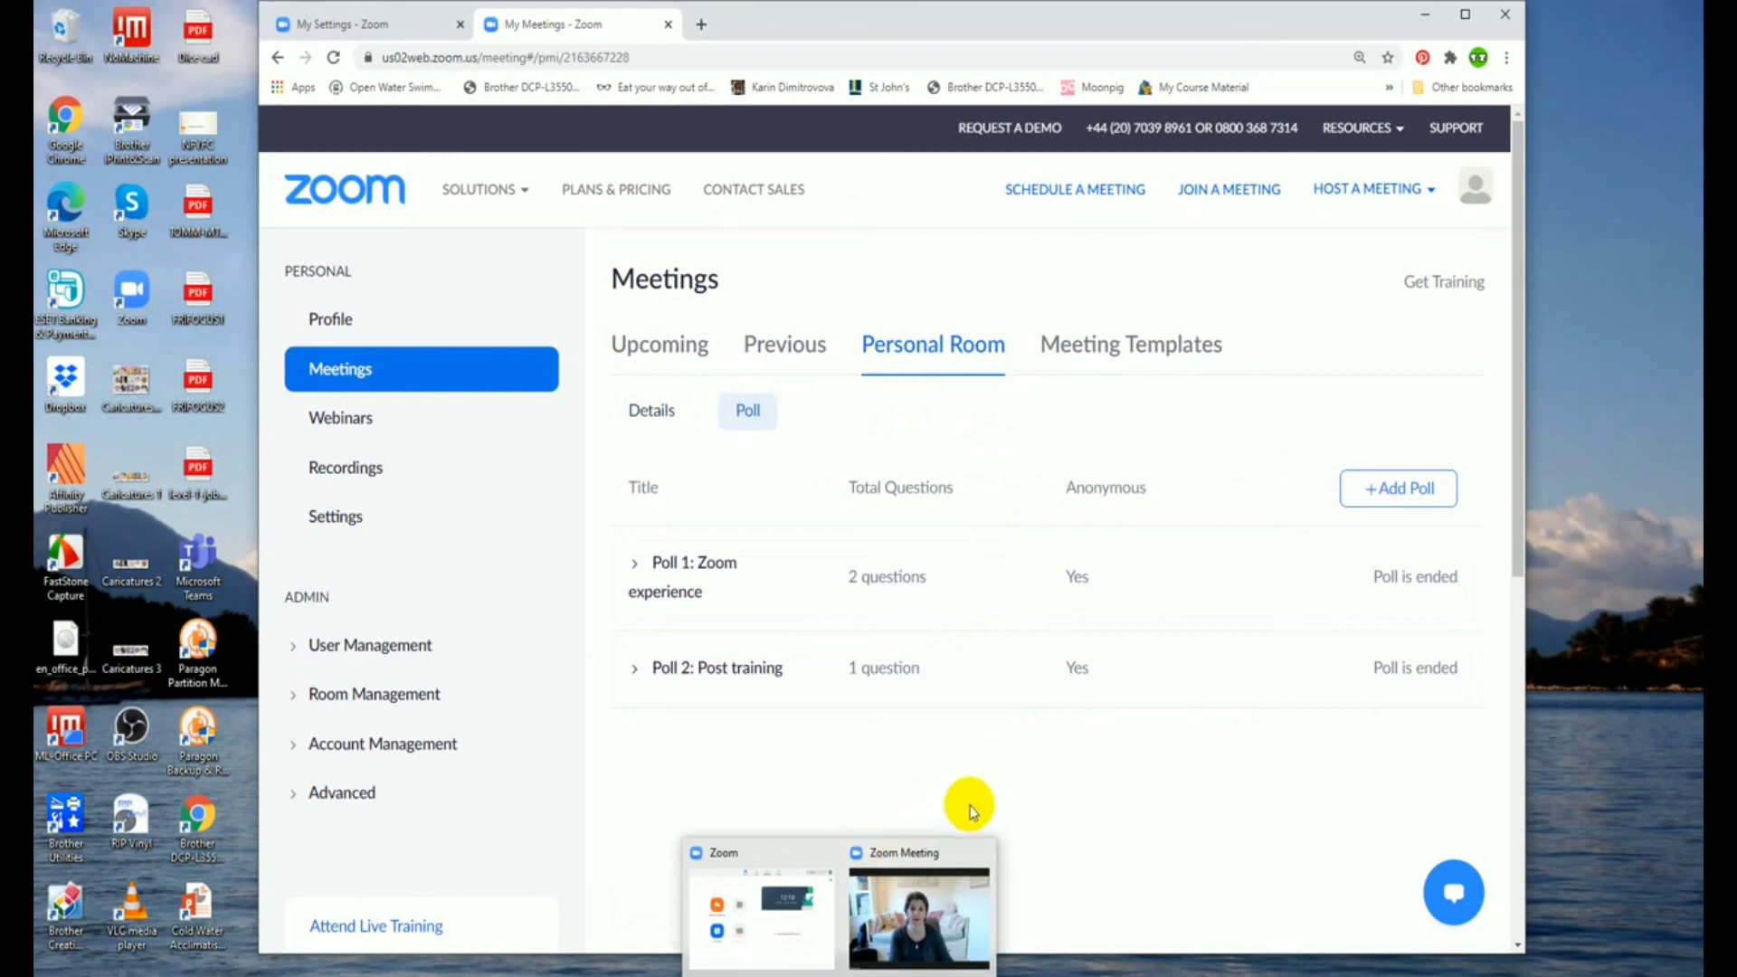
Step: Return to the account's usage reports and show the Meeting report as a Poll Report
{"action": "left_click", "coordinate": [430, 758]}
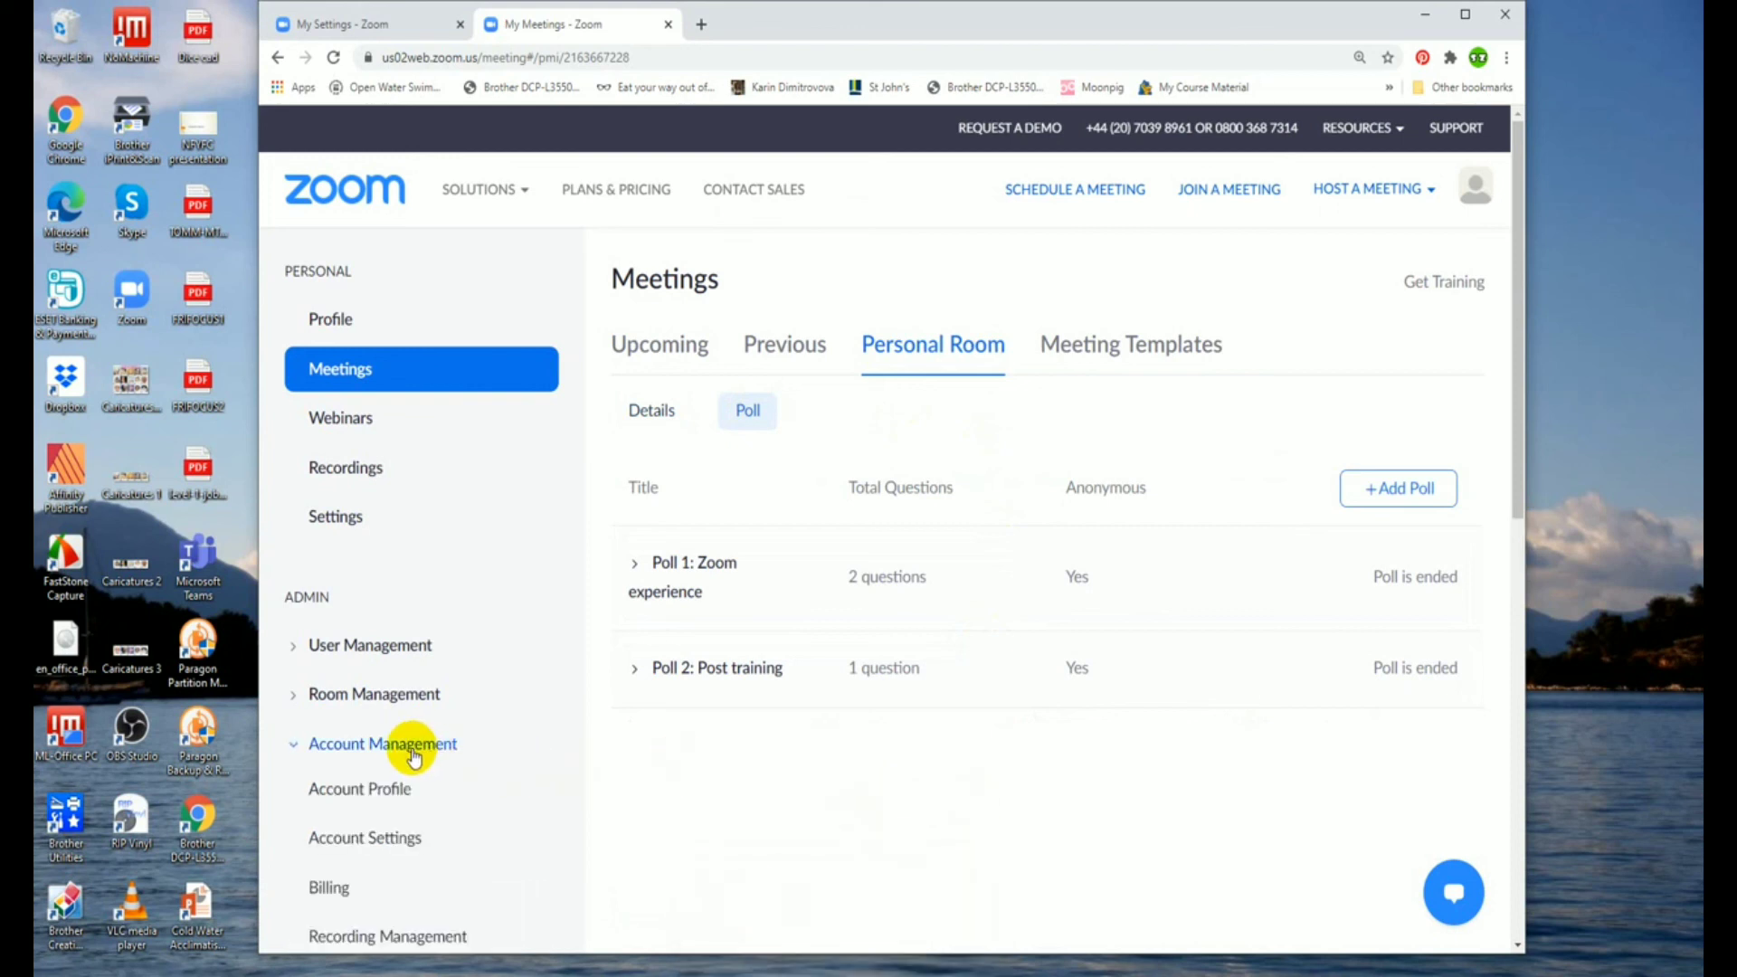
{"action": "scroll", "coordinate": [415, 760], "scroll_direction": "down", "scroll_amount": 5}
{"action": "left_click", "coordinate": [342, 570]}
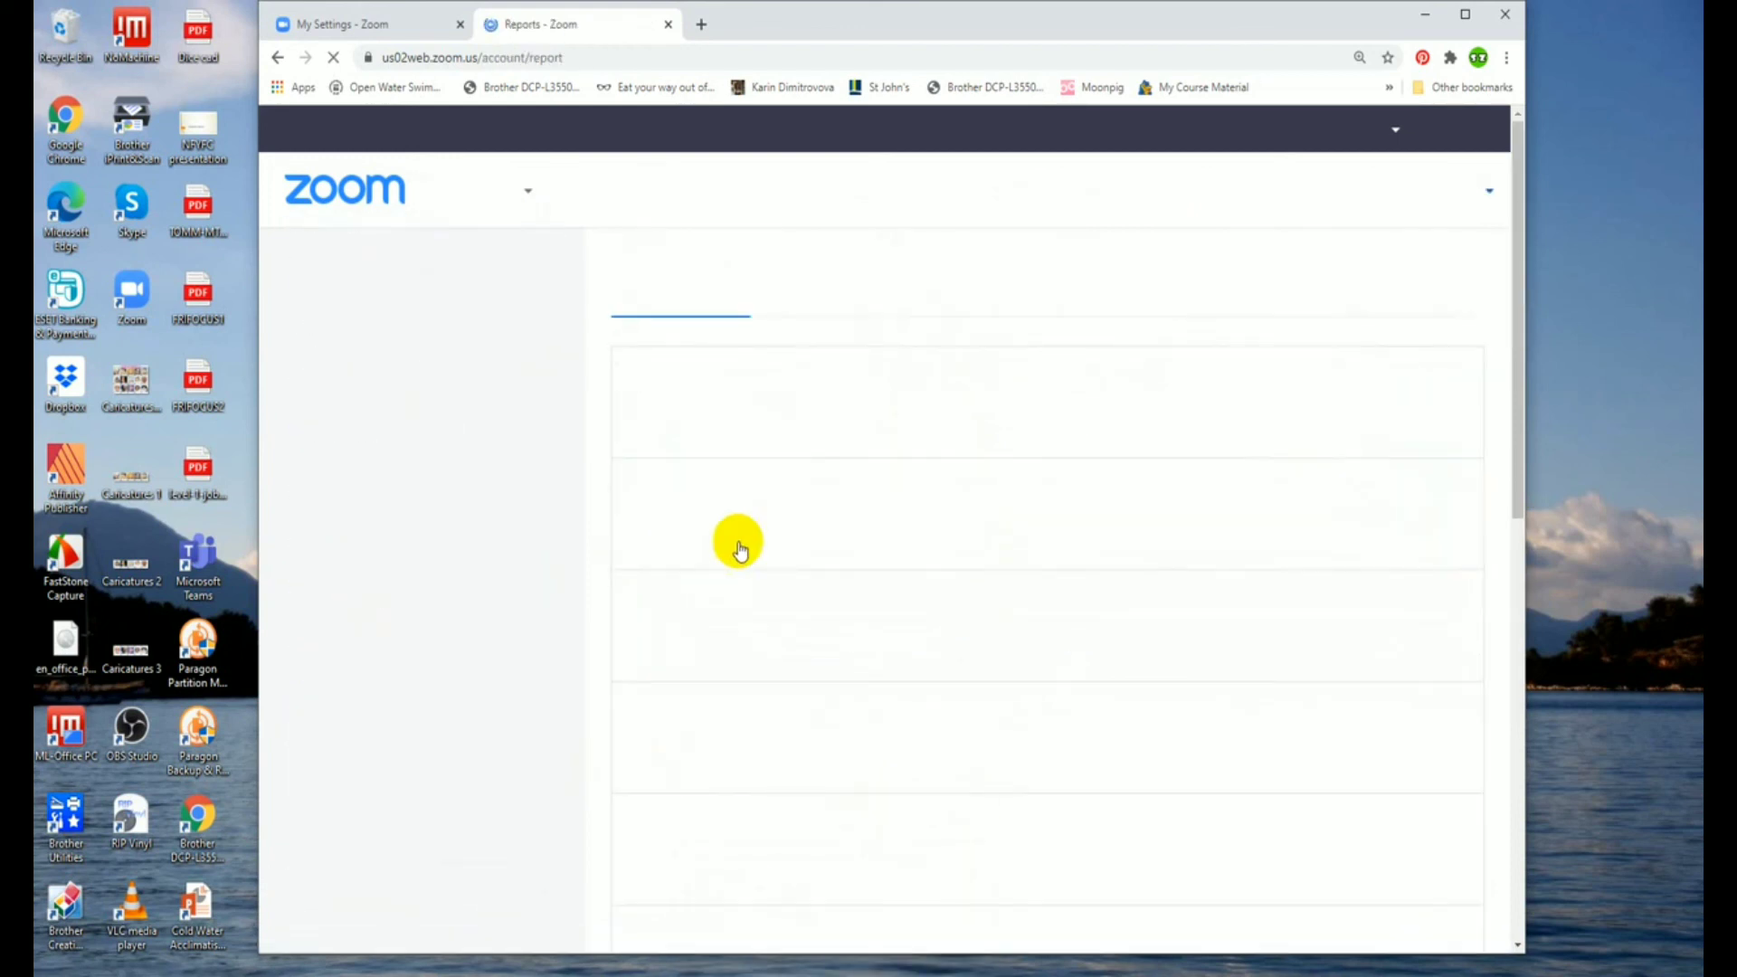
{"action": "scroll", "coordinate": [833, 599], "scroll_direction": "down", "scroll_amount": 2}
{"action": "left_click", "coordinate": [681, 640]}
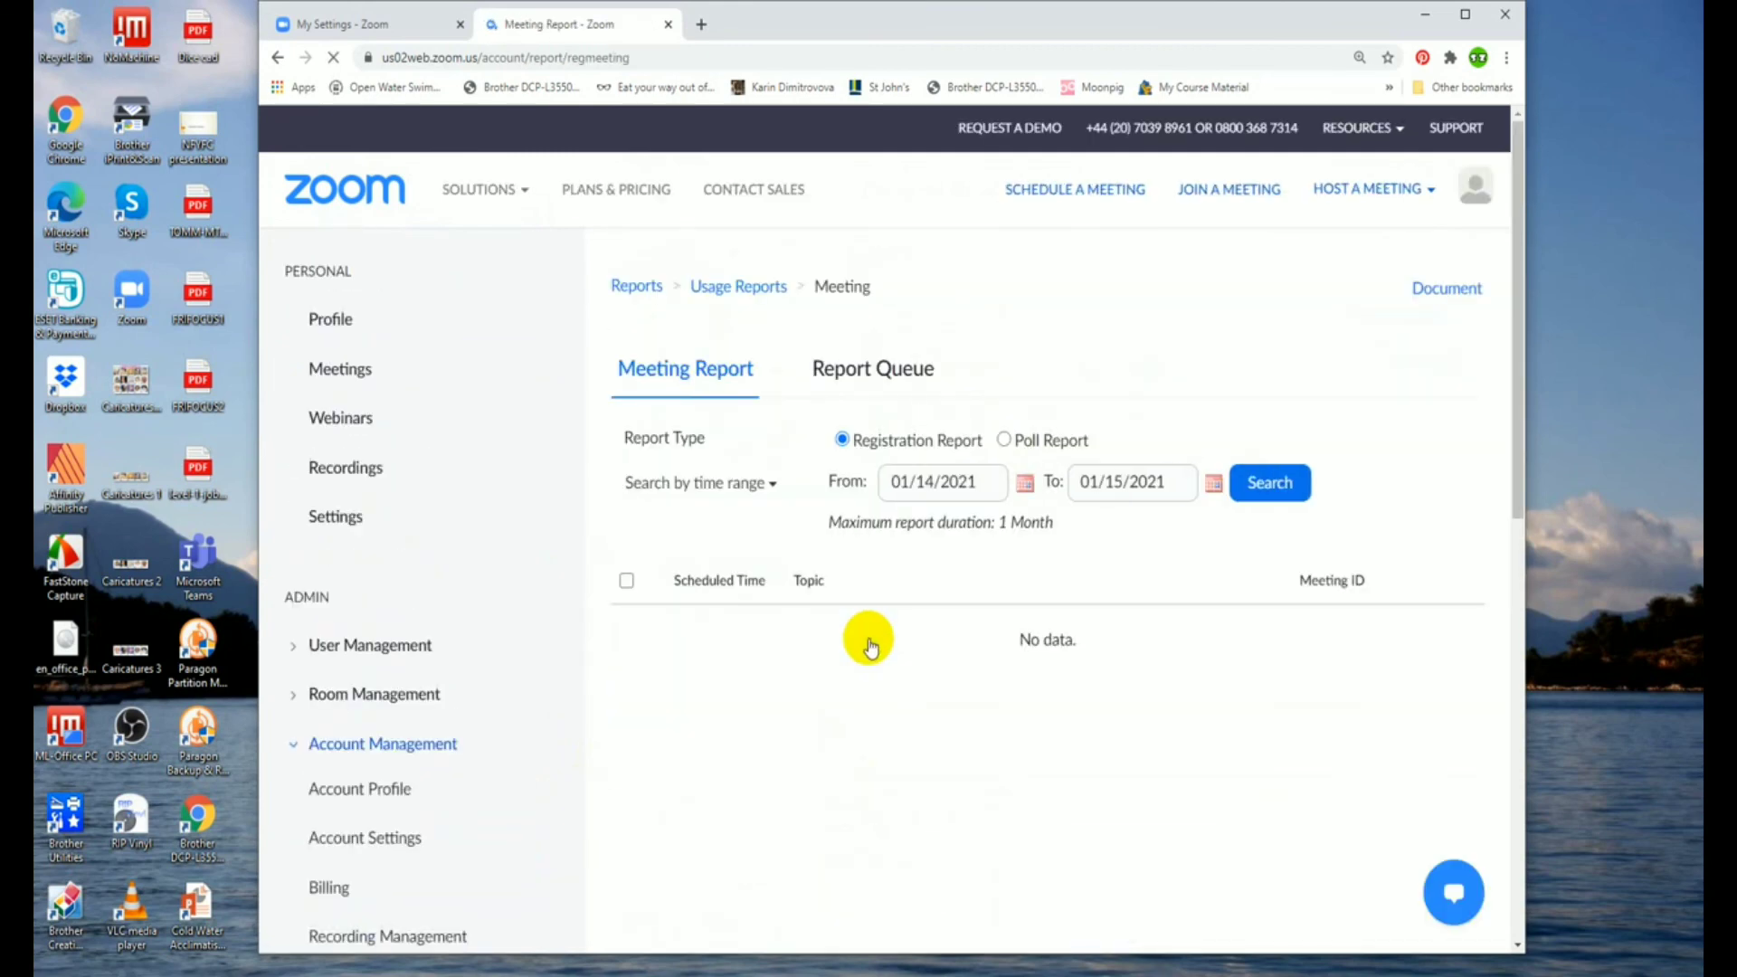
{"action": "left_click", "coordinate": [1006, 441]}
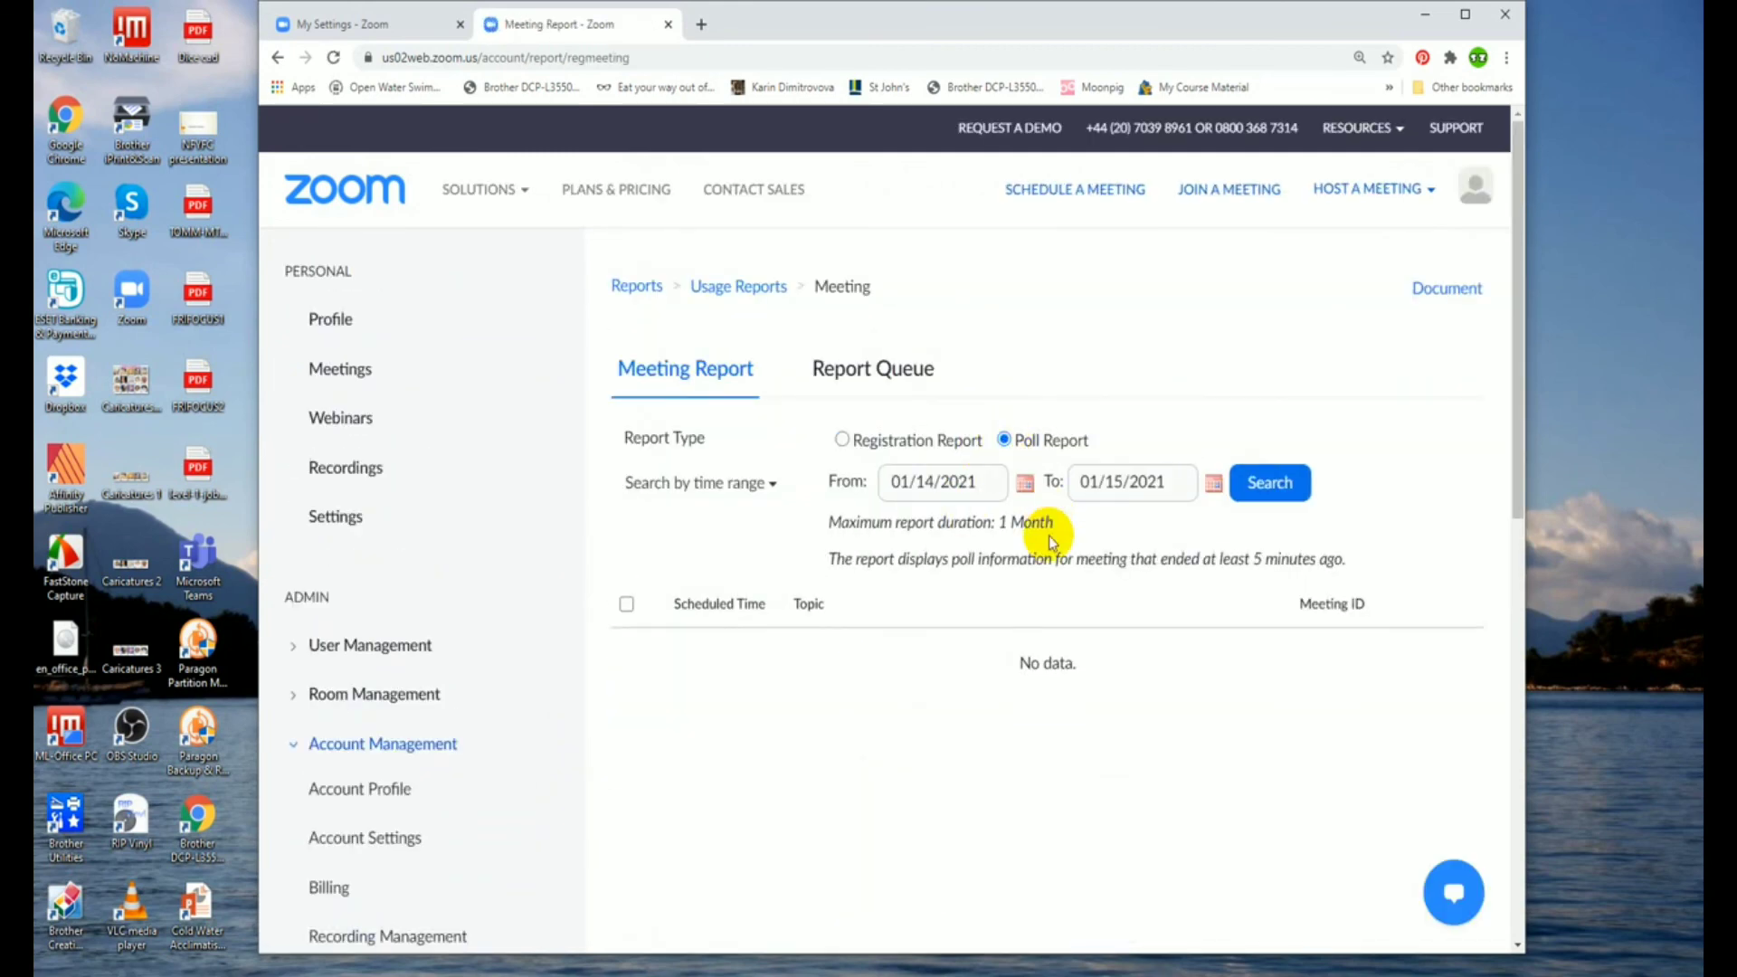